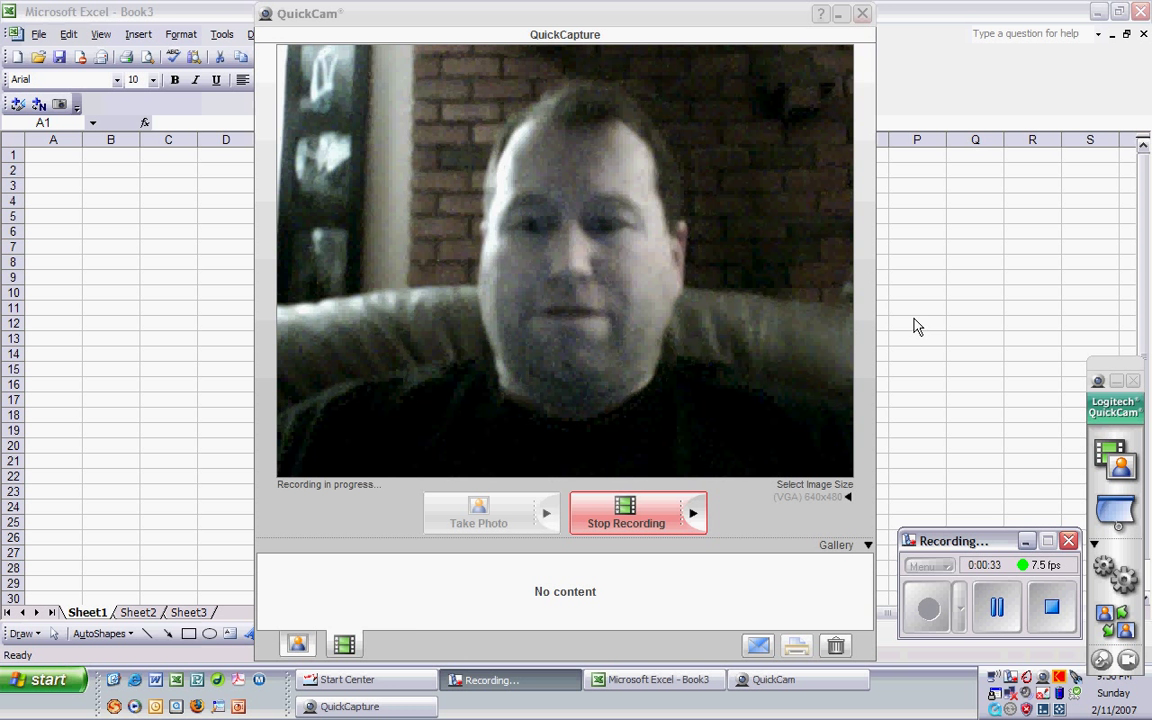
Minimize the QuickCam window to reveal the Excel workbook, and enter the title "Budget" in cell A1.
left_click(840, 16)
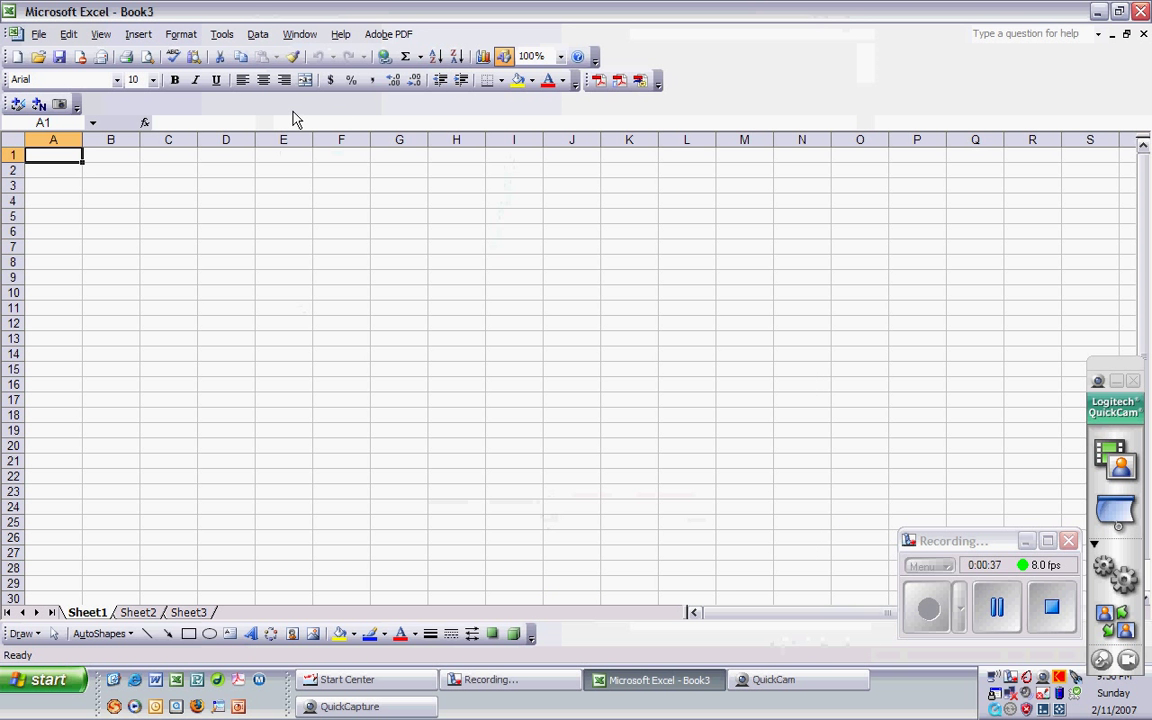
left_click(59, 185)
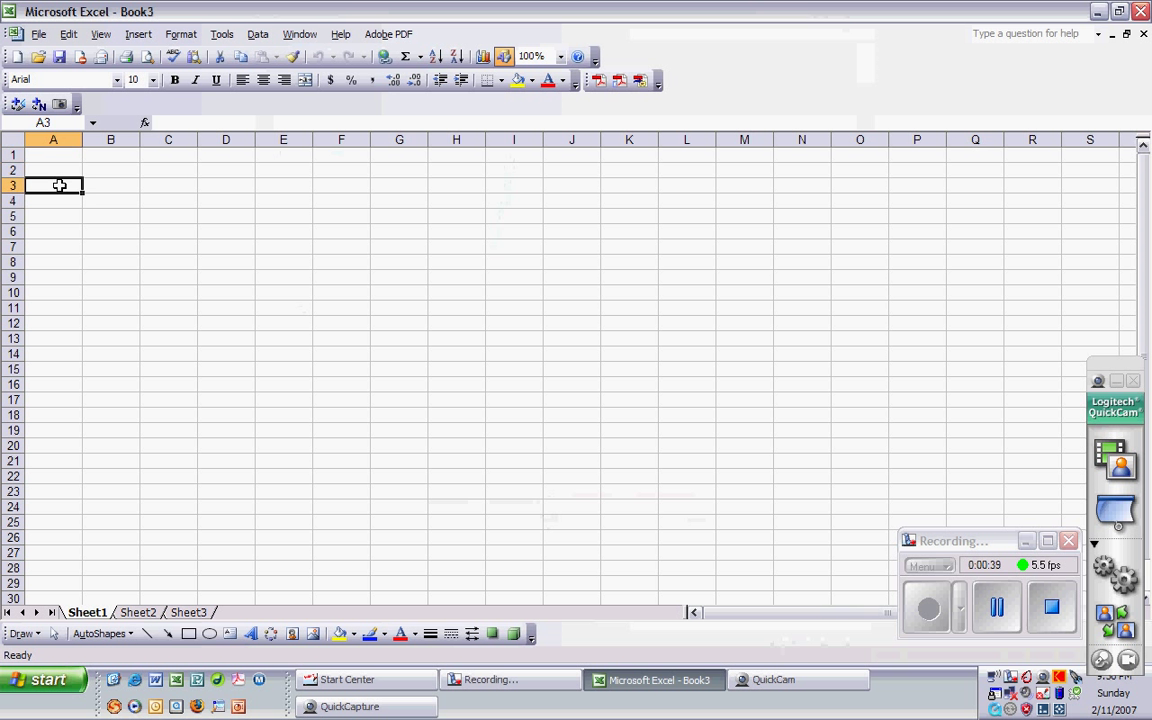
left_click(62, 156)
type("Budget")
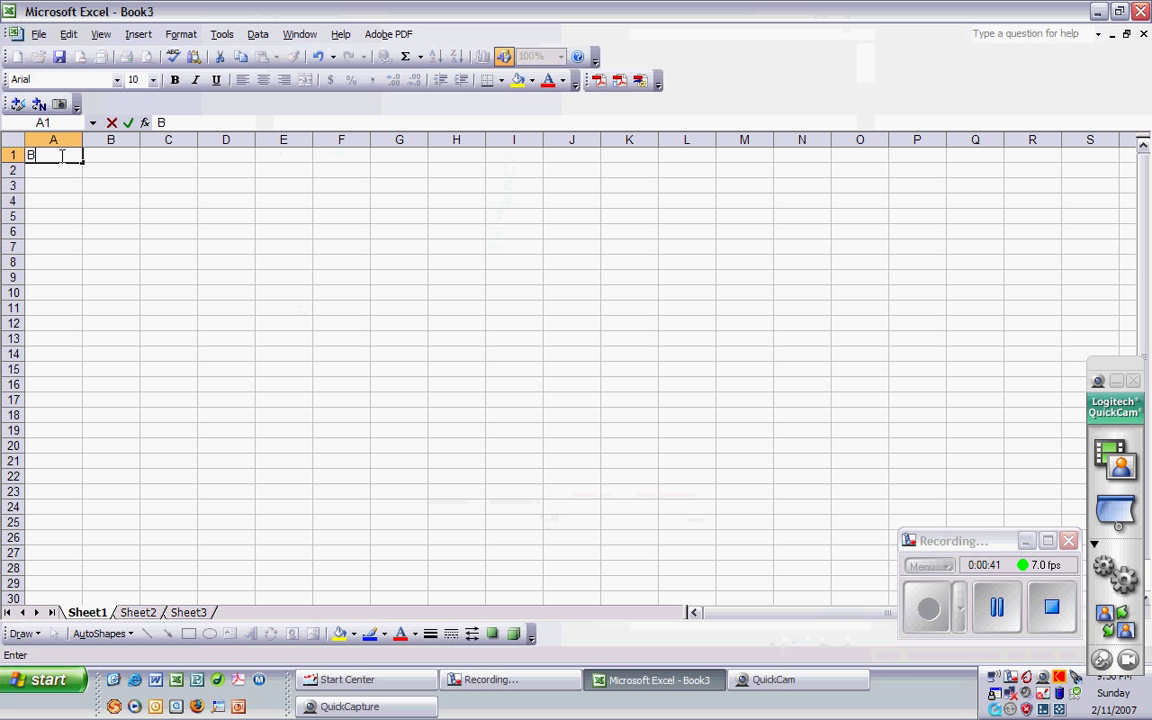
key("Return")
key("Return")
key("Return")
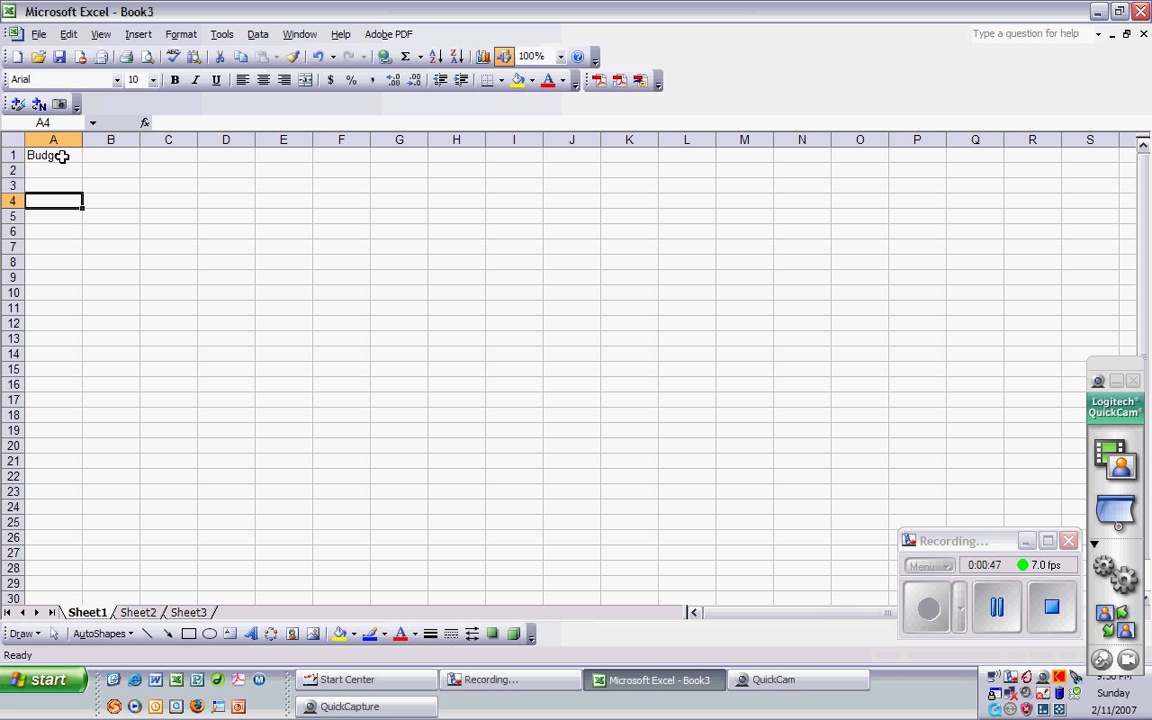
Enter the label "Gross Income" in cell A4 and widen column A to fit the label.
type("Gross Income")
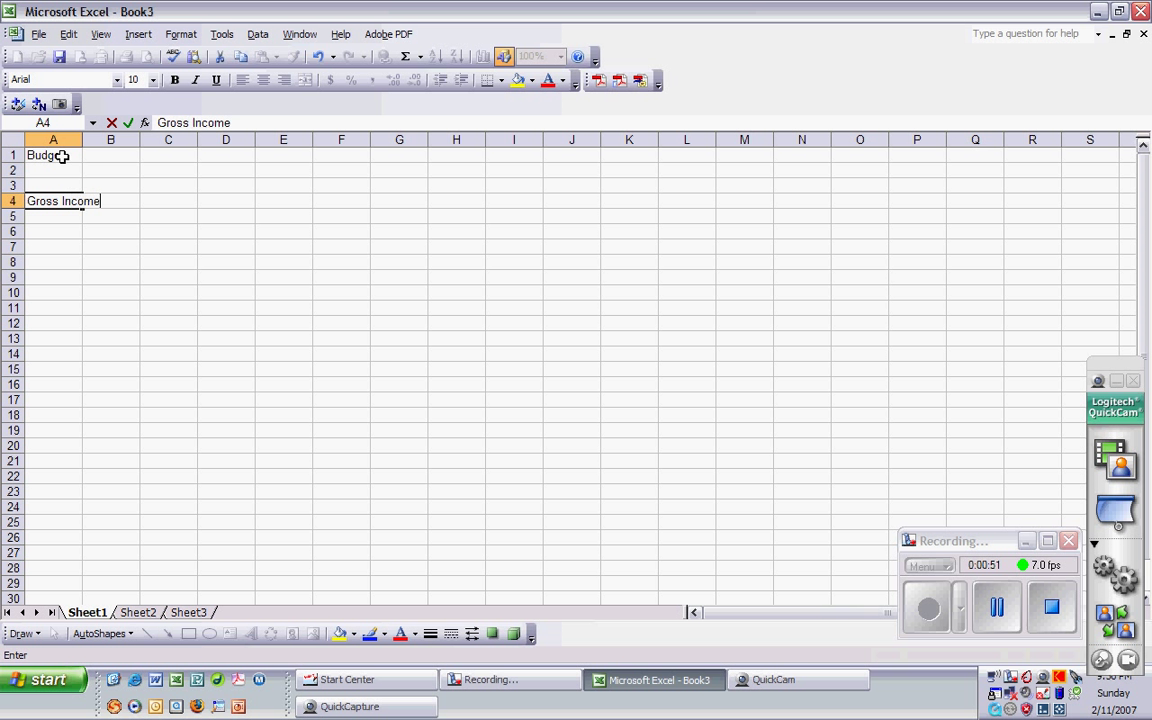
key("Return")
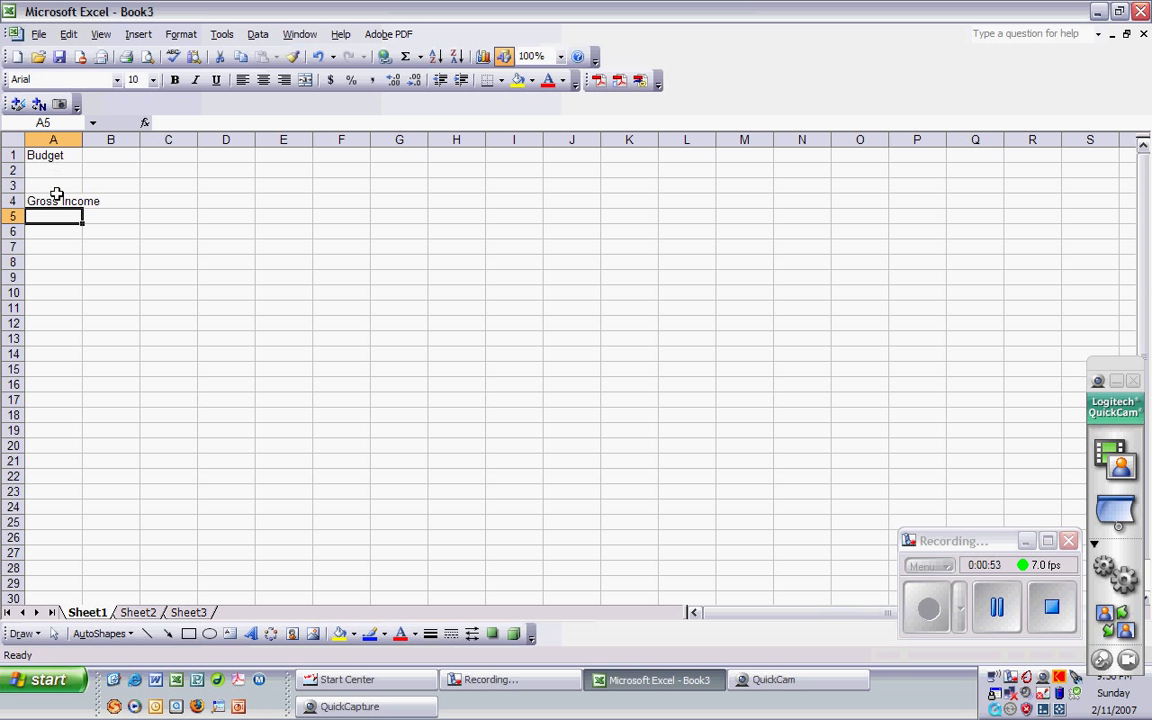
left_click(56, 199)
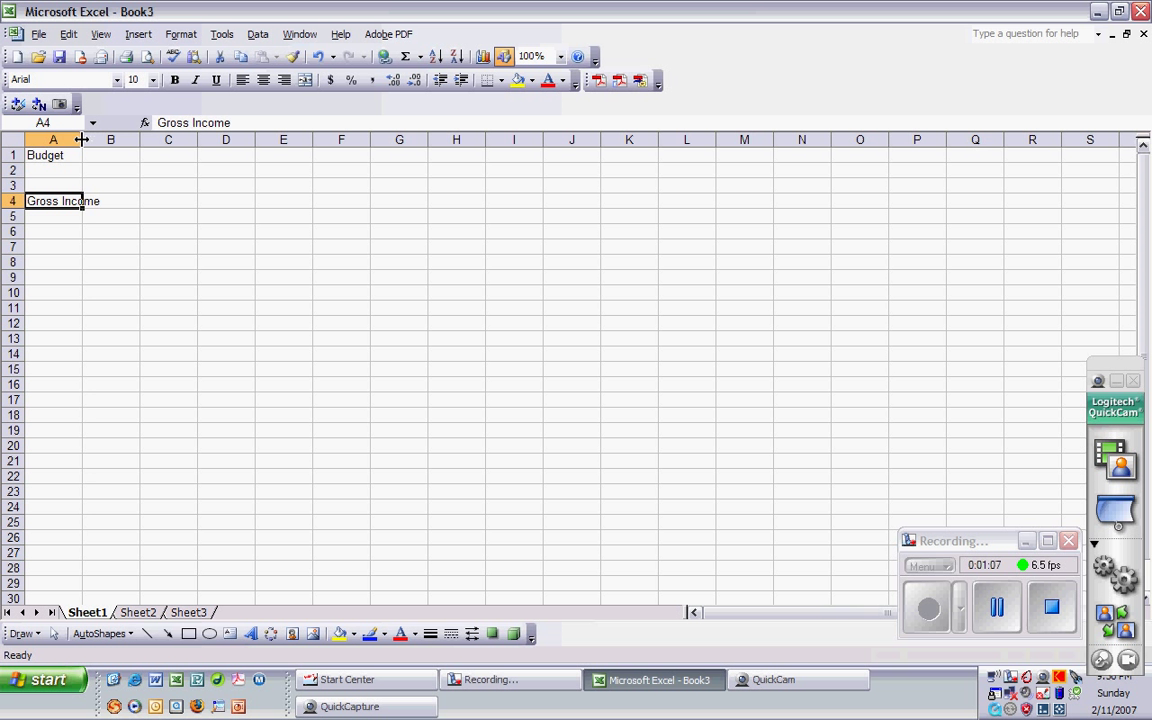
left_click_drag(82, 139, 113, 139)
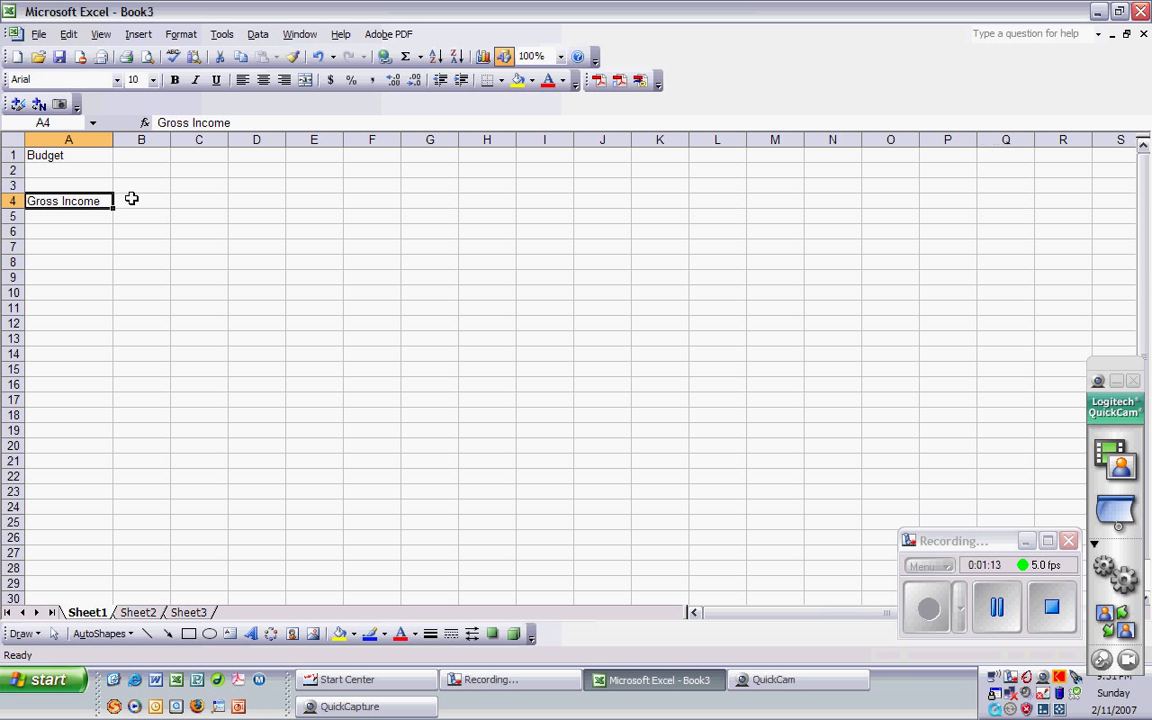
Enter 2500 as the gross income amount in cell B4.
left_click(131, 199)
type("2500")
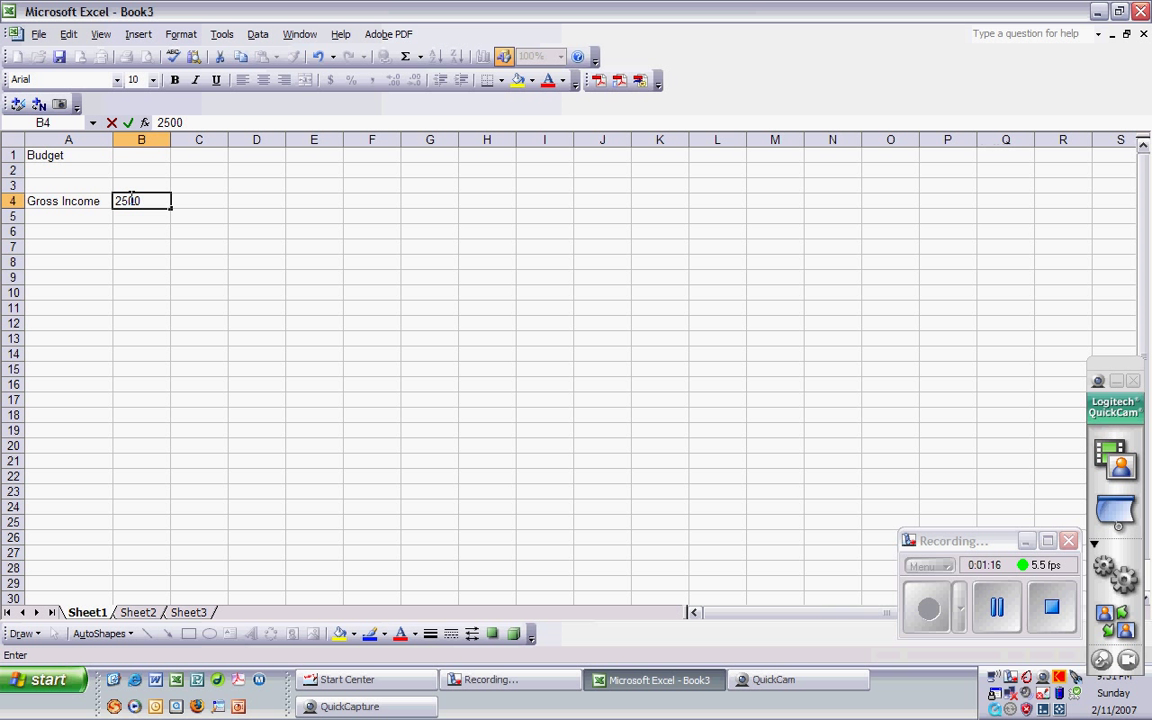
key("Return")
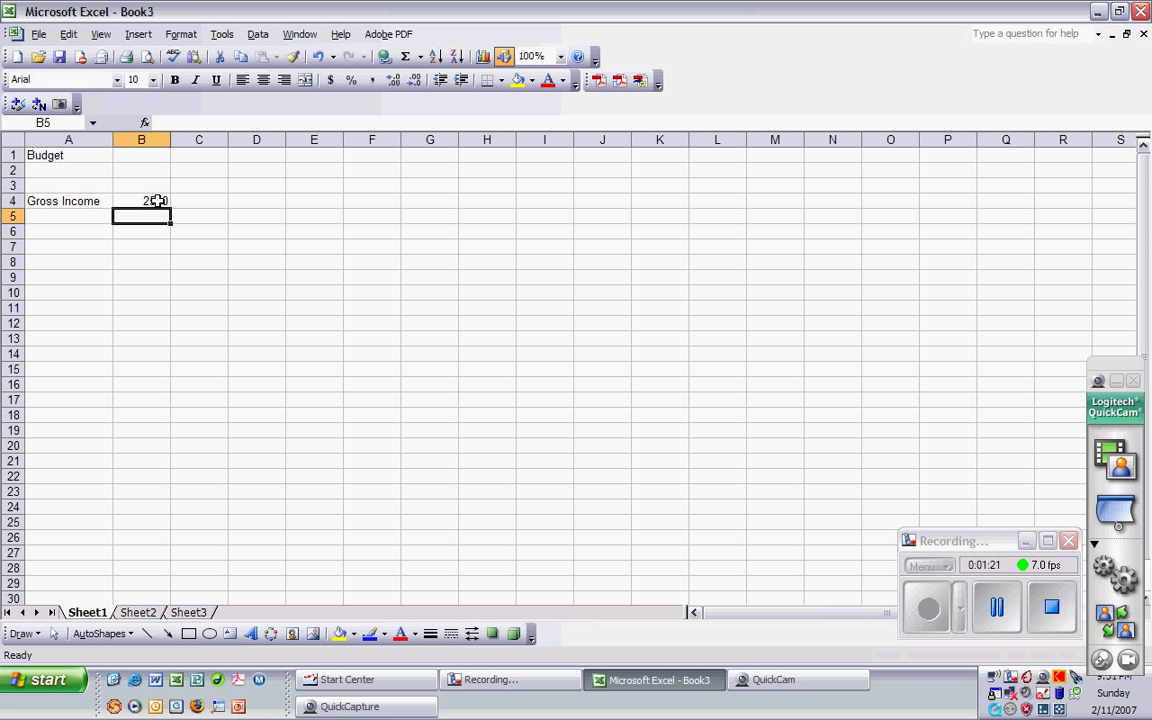
Format the whole of column B with the Currency number category.
left_click(145, 139)
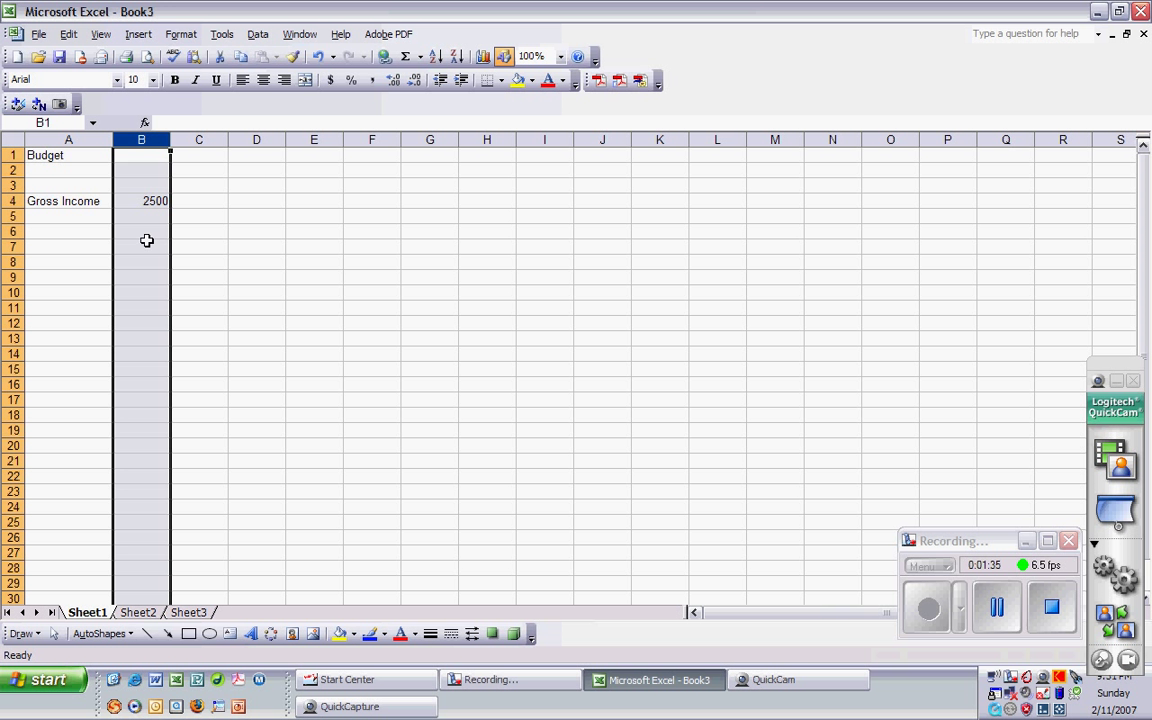
left_click(183, 36)
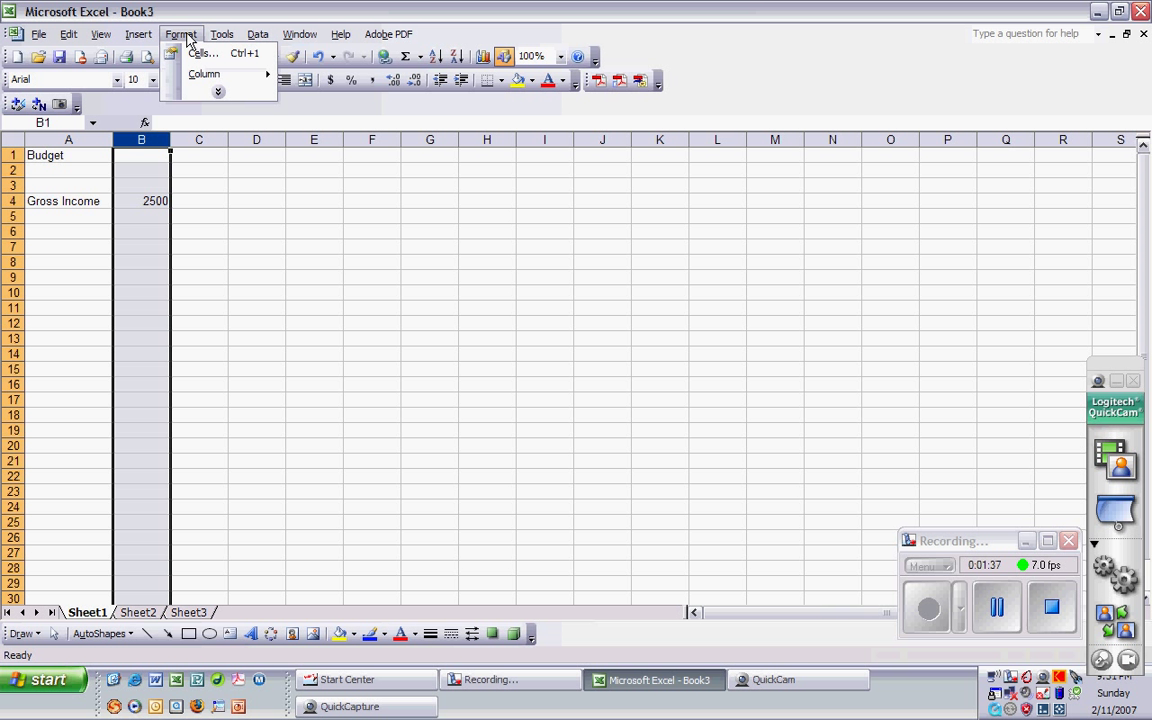
left_click(196, 53)
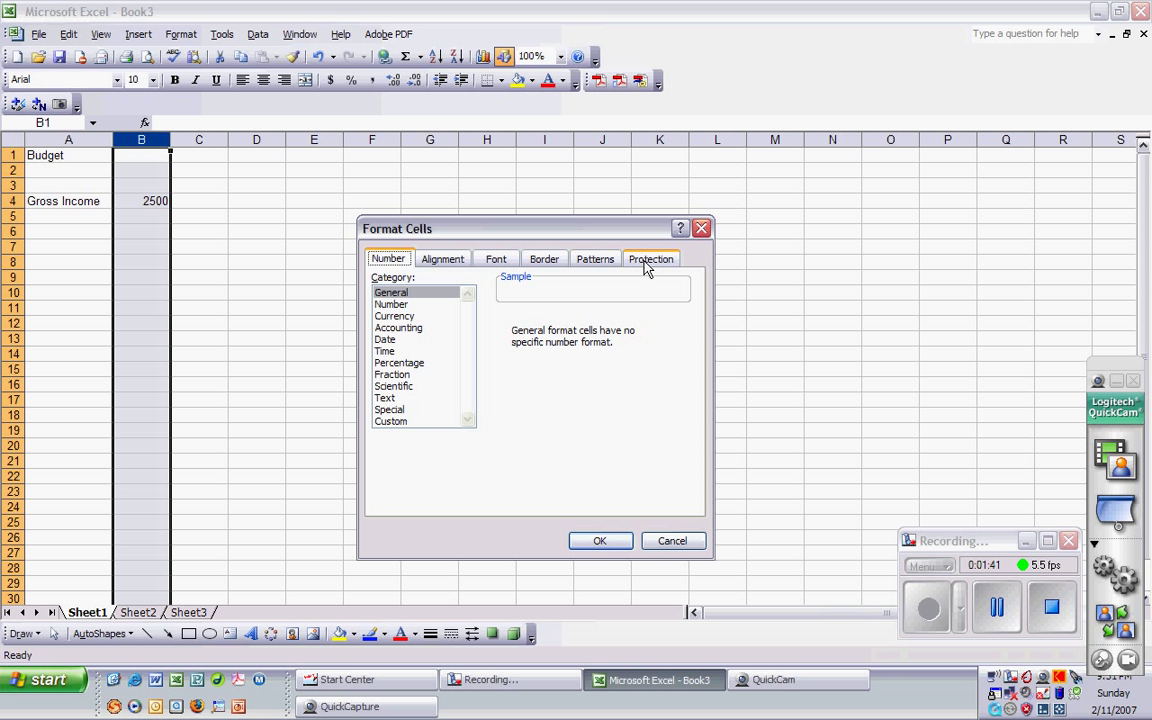
left_click(440, 260)
left_click(399, 260)
left_click(394, 316)
left_click(600, 540)
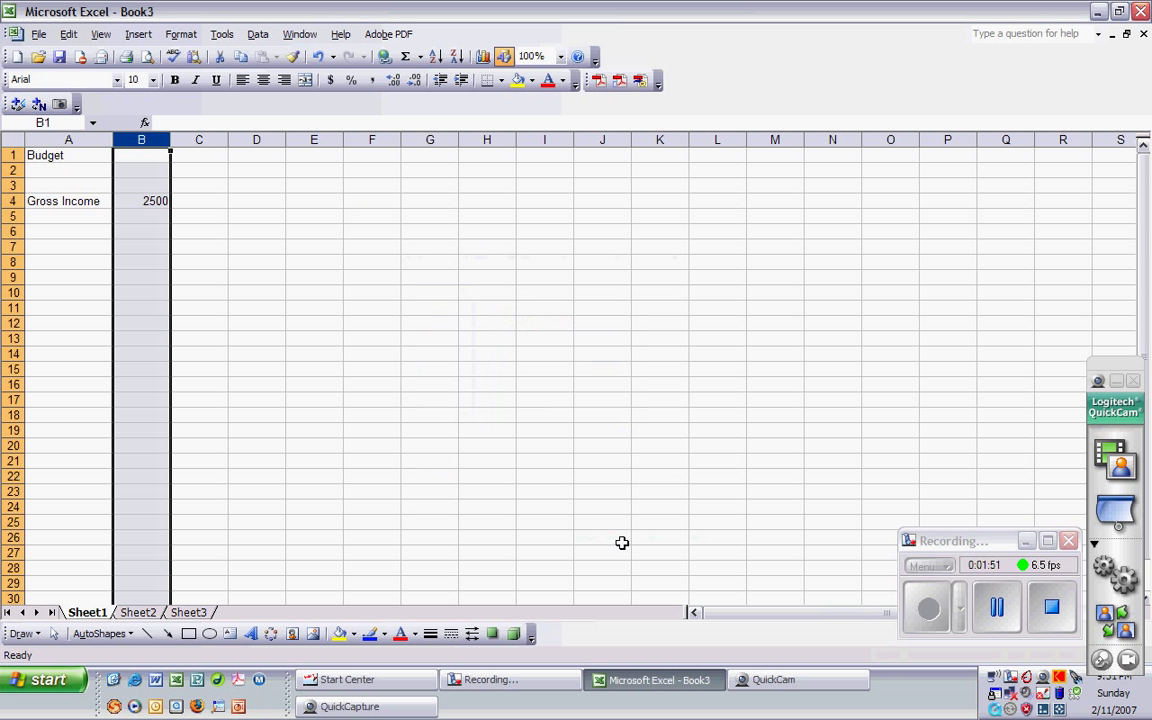
left_click(144, 217)
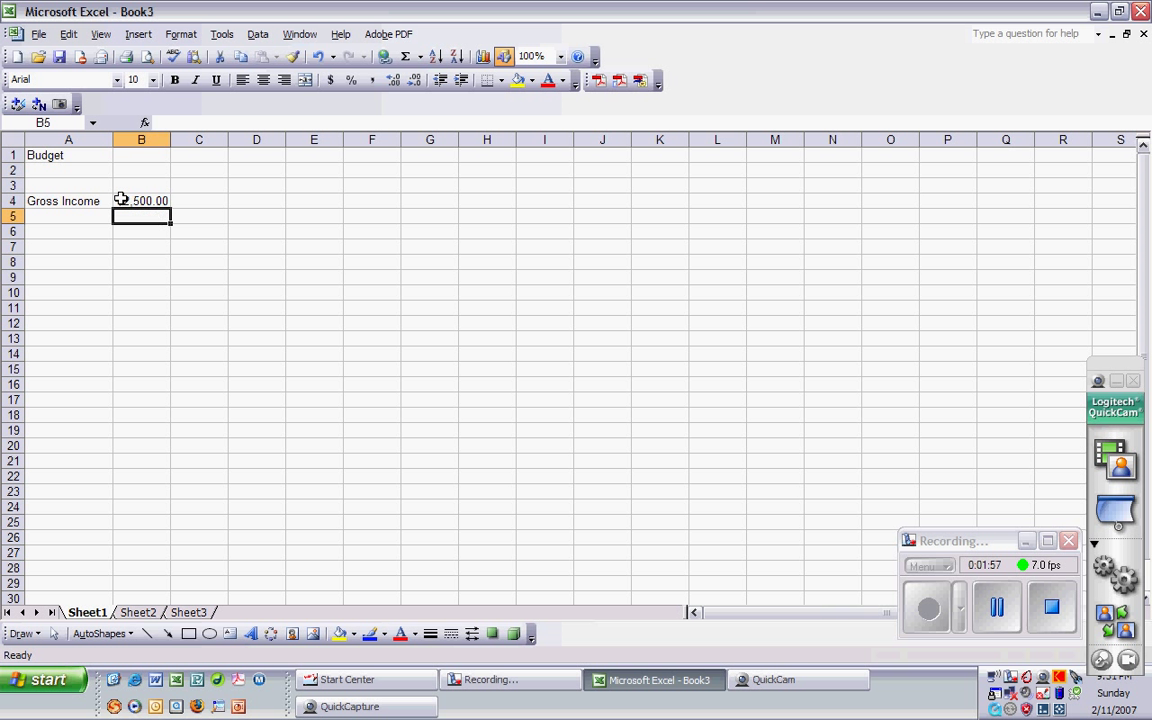
Enter the label "Taxes" in cell A5 and extend it to read "Taxes 25%".
left_click(80, 216)
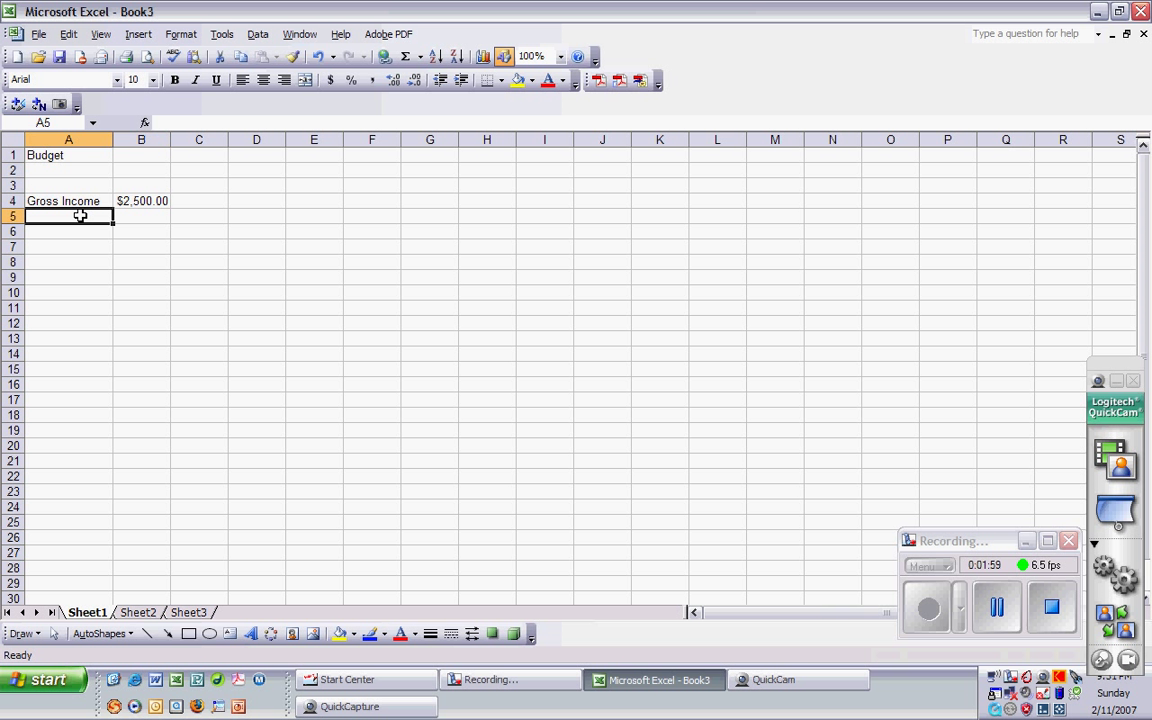
type("Taxes")
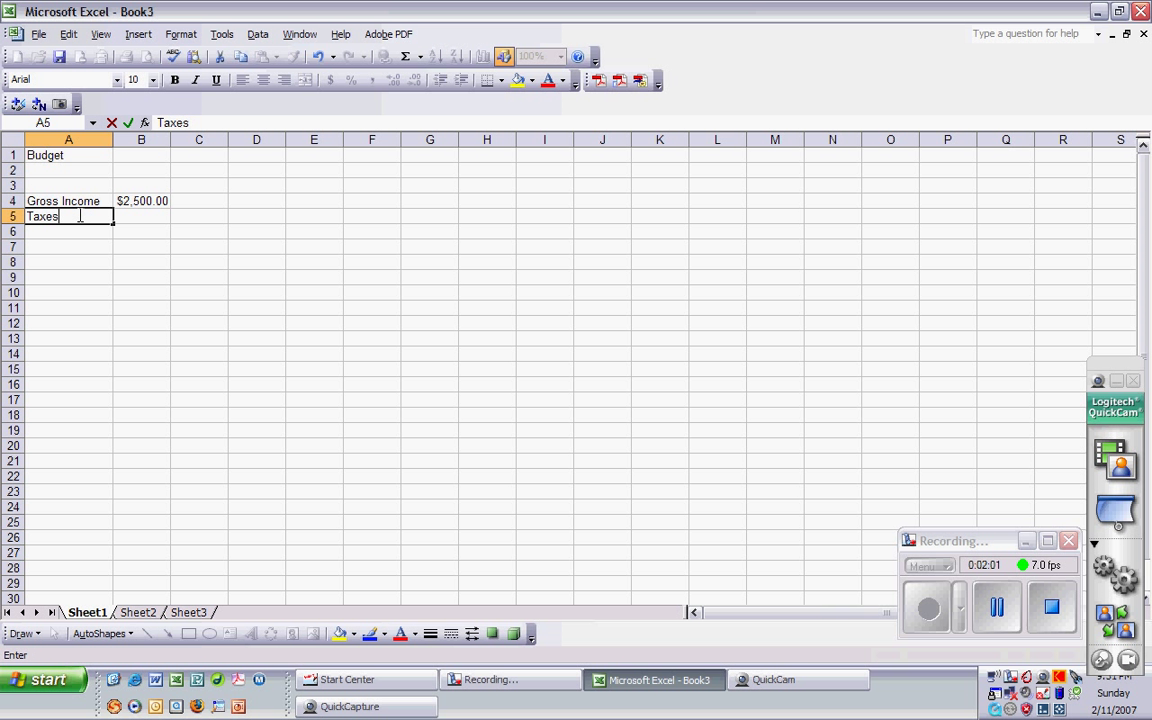
key("Return")
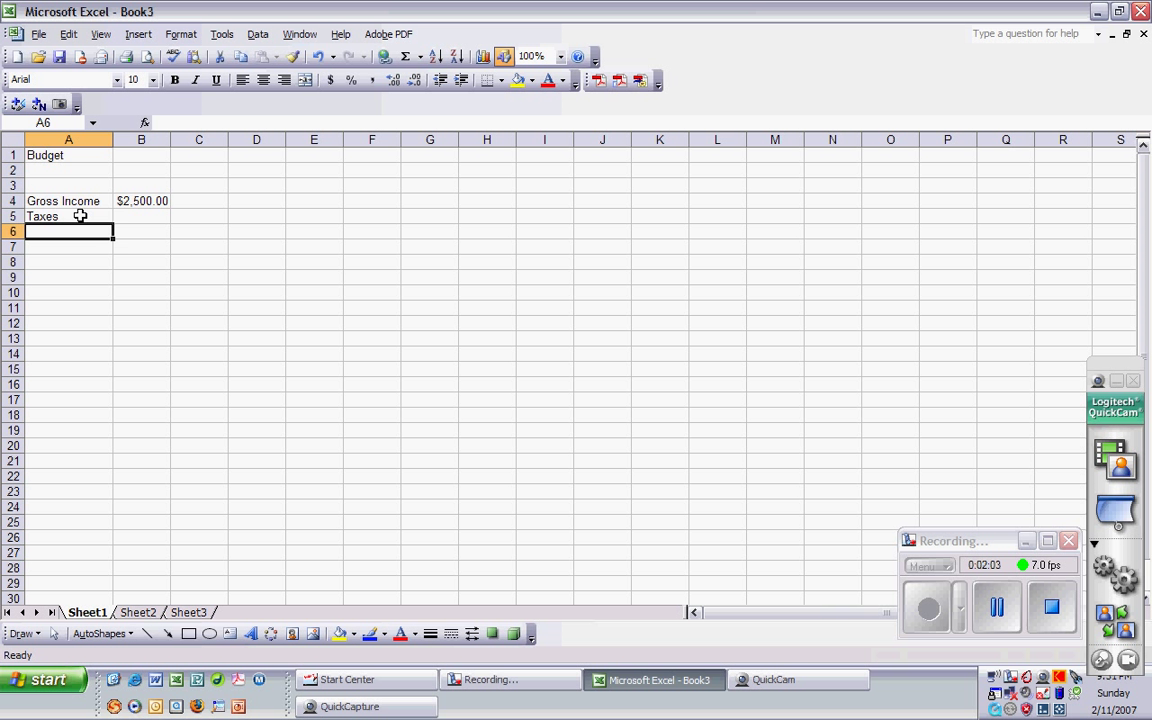
left_click(80, 216)
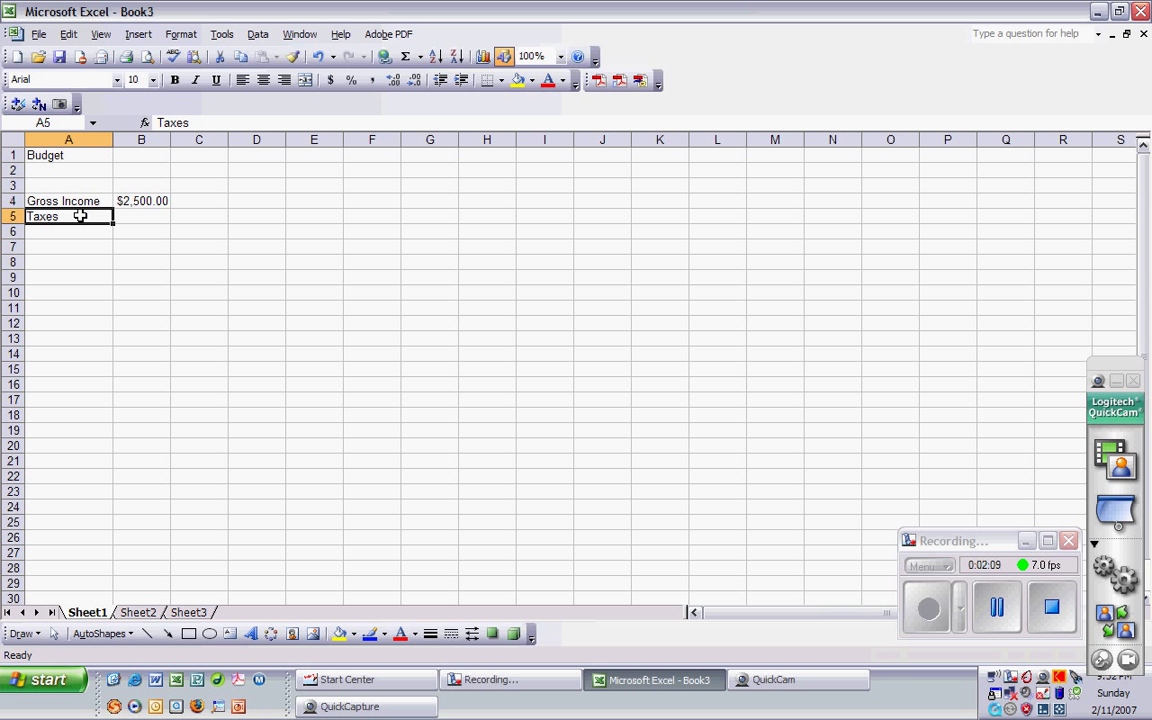
double_click(80, 216)
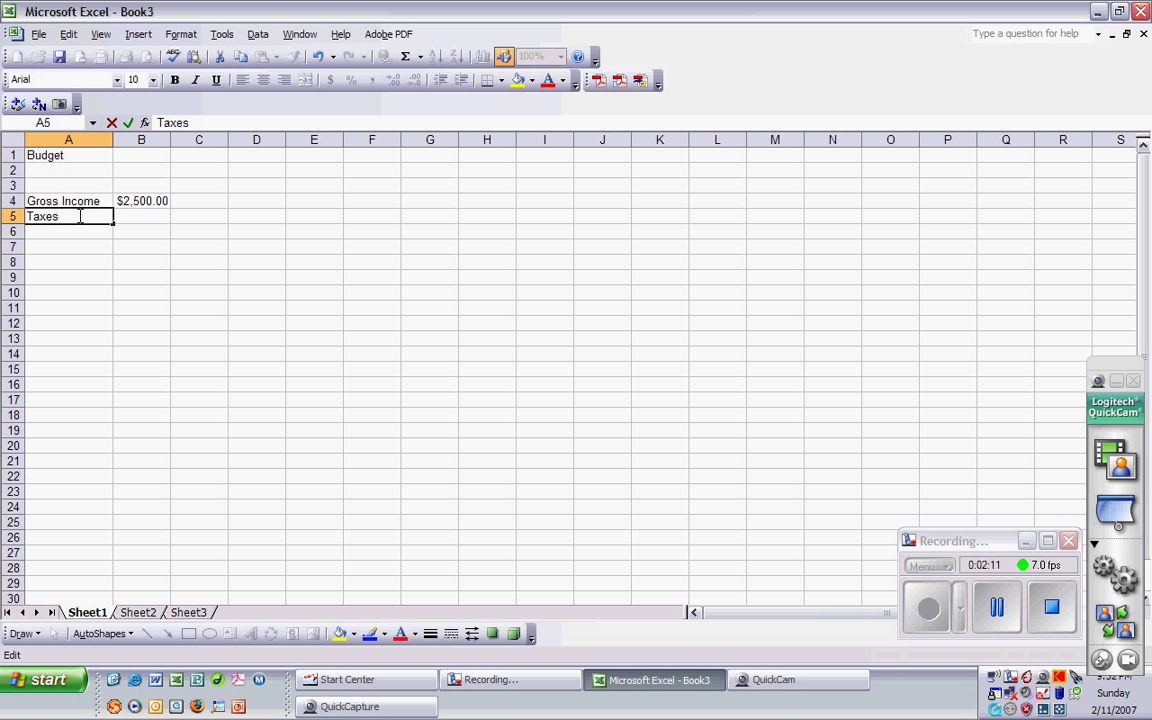
type("25%")
key("Return")
Calculate the taxes in cell B5 with the formula =B4*.25.
key("Up")
key("Right")
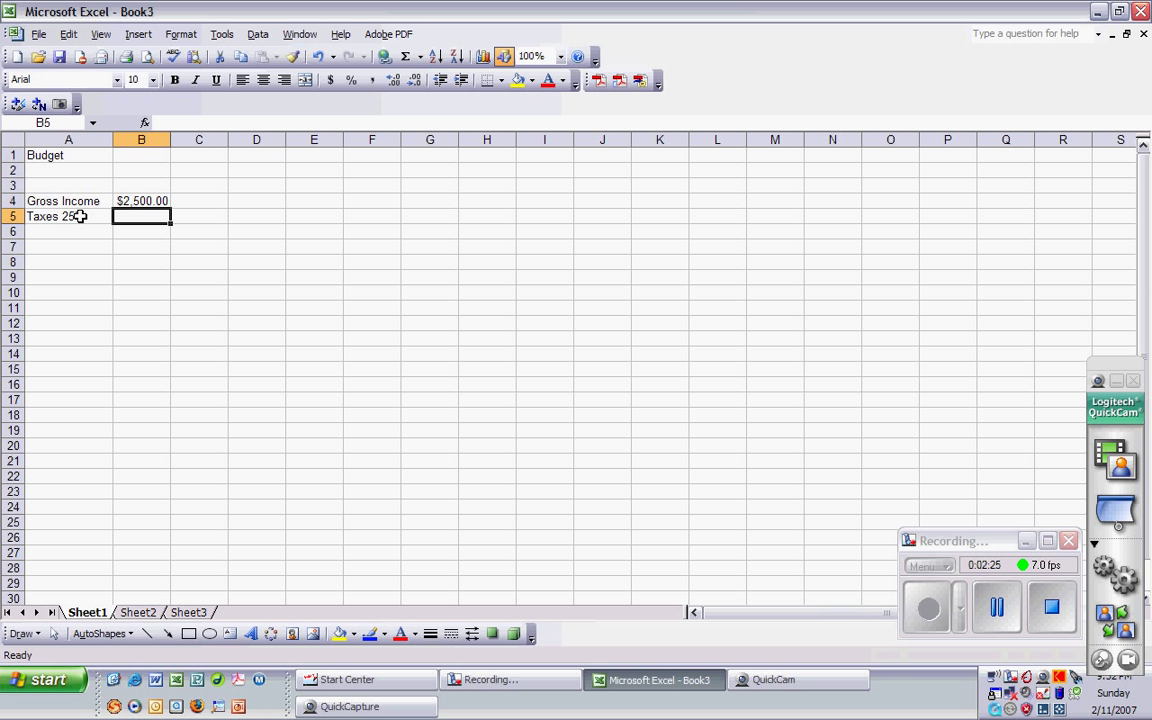
type("=")
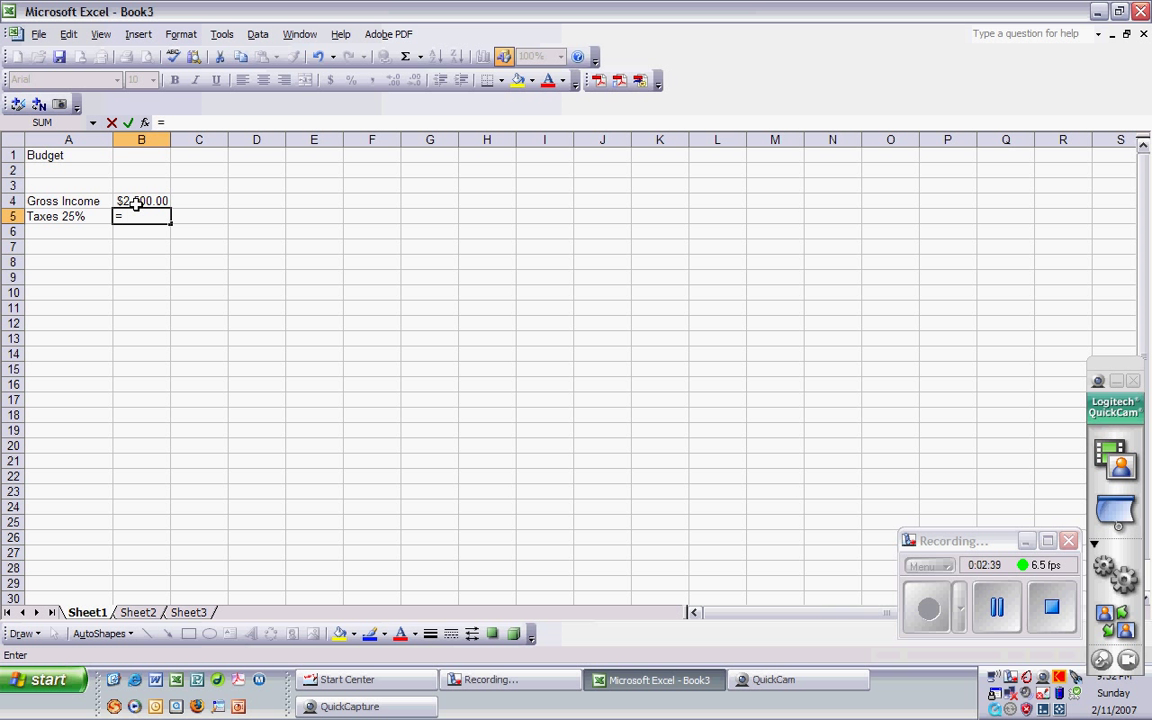
left_click(139, 202)
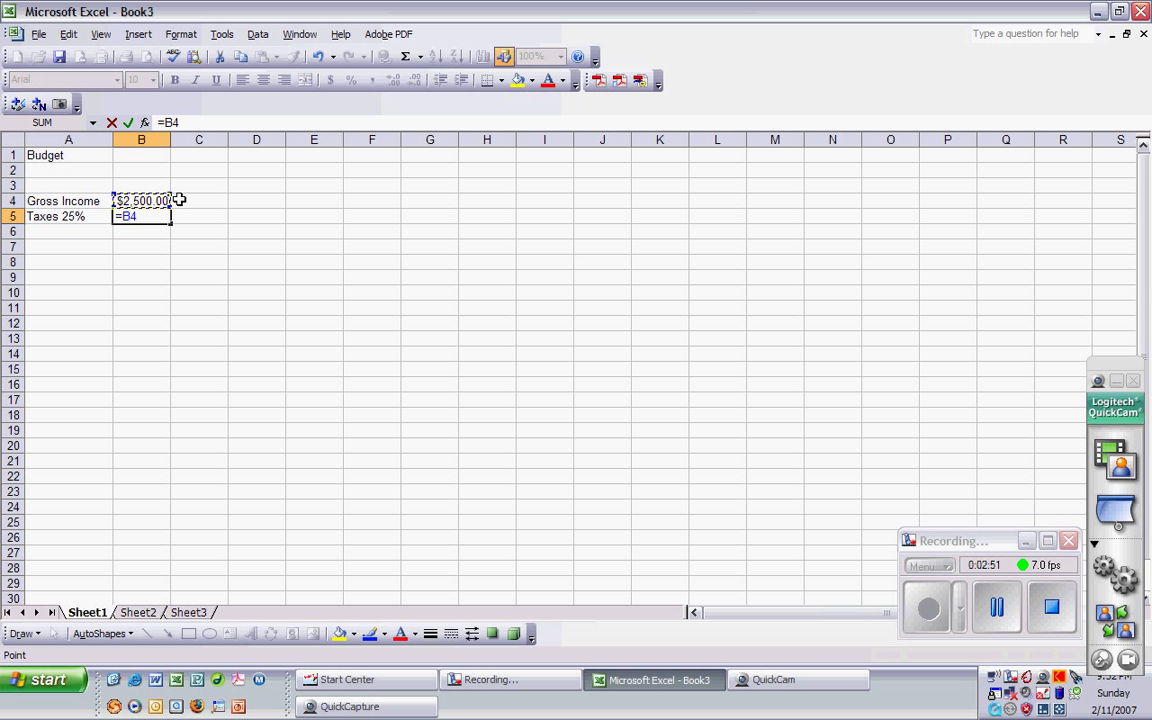
type("*.25")
key("Return")
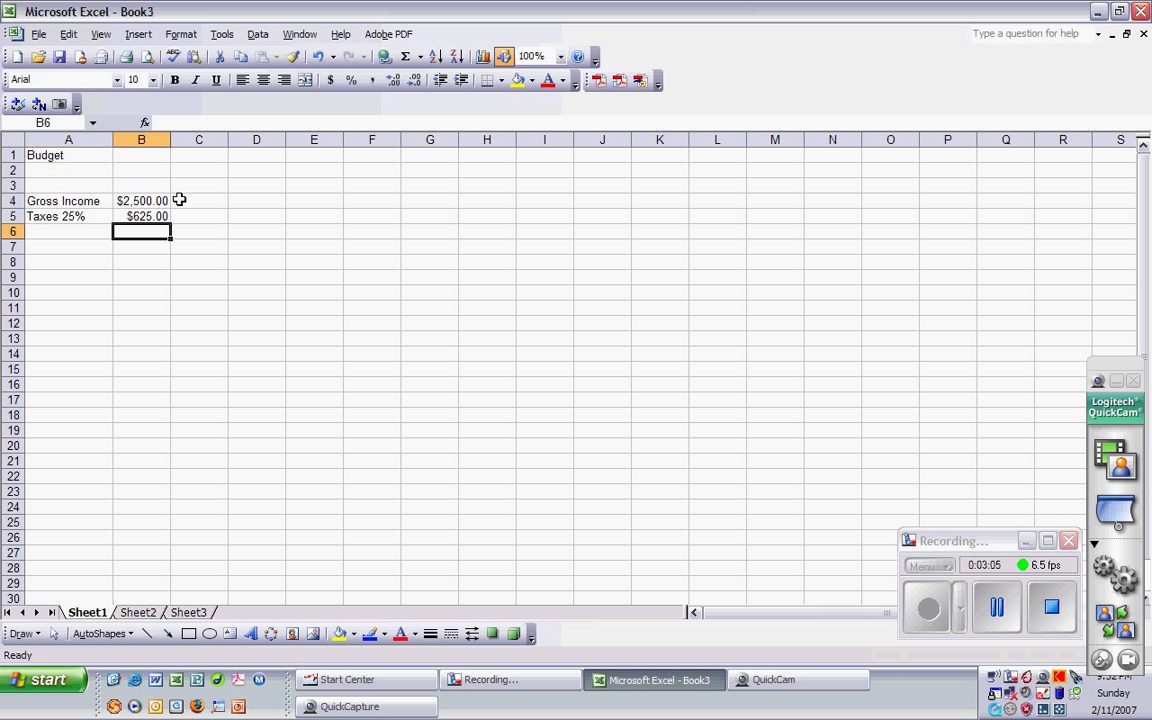
Enter the label "Net Income" in cell A6, below the taxes row.
key("Left")
type("N")
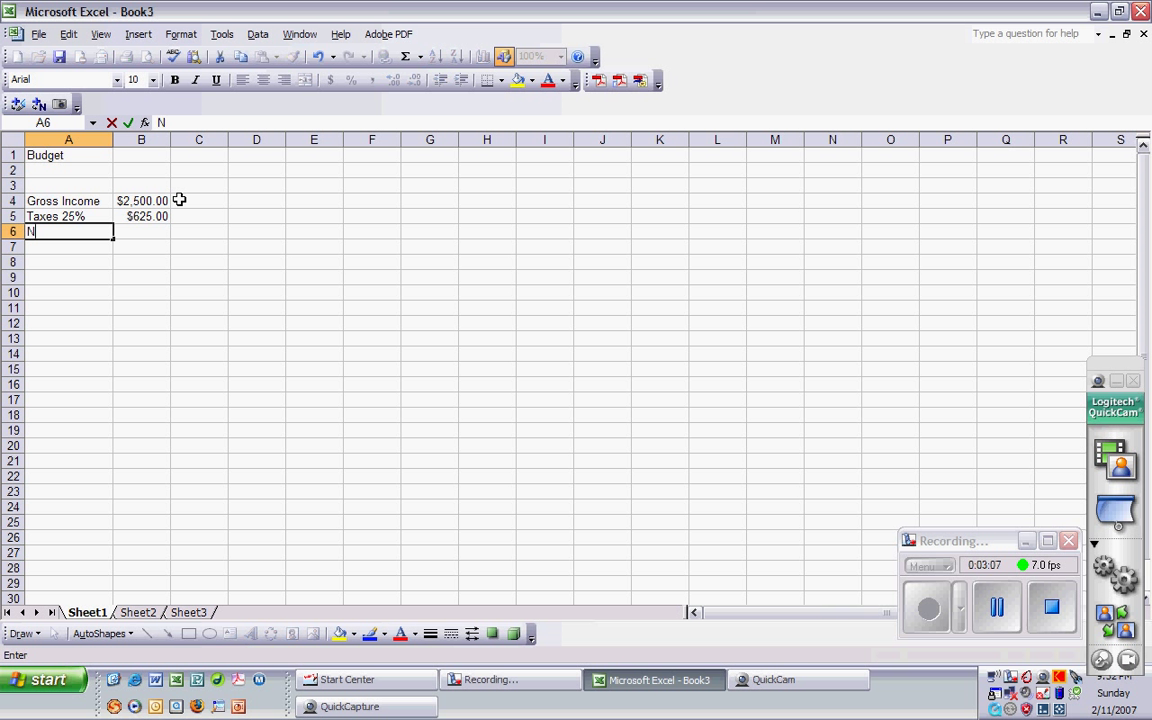
type("et Income")
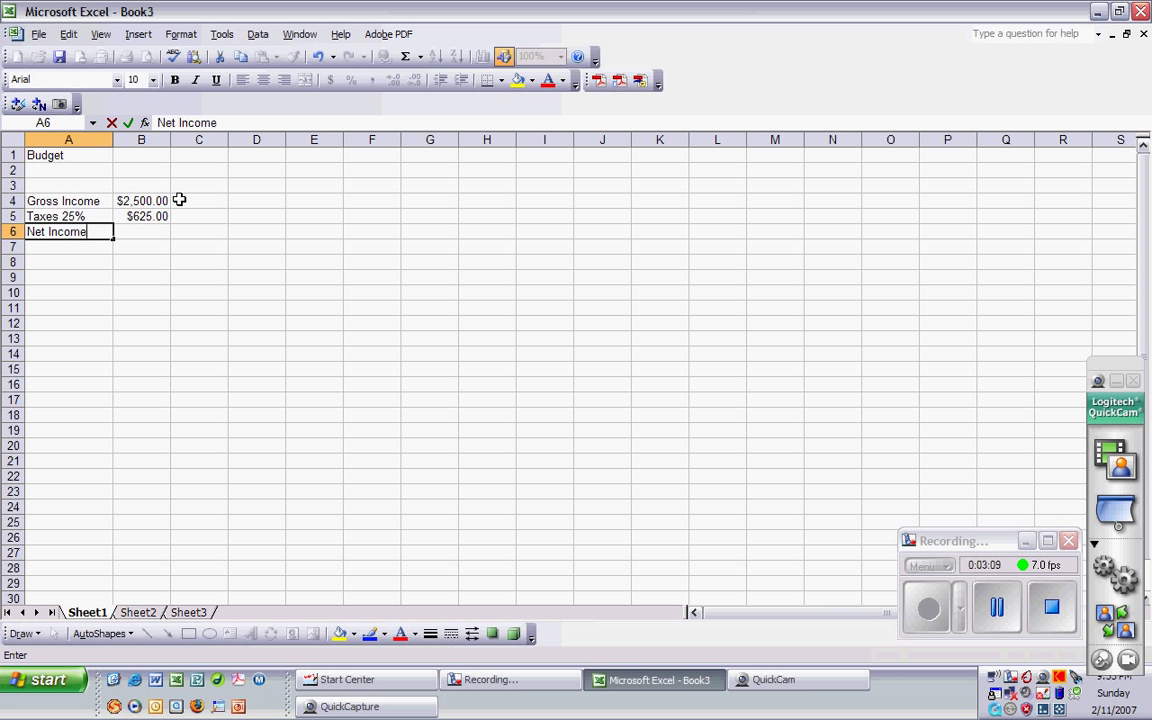
key("Return")
Calculate the net income in cell B6 with the formula =B4-B5.
key("Up")
key("Right")
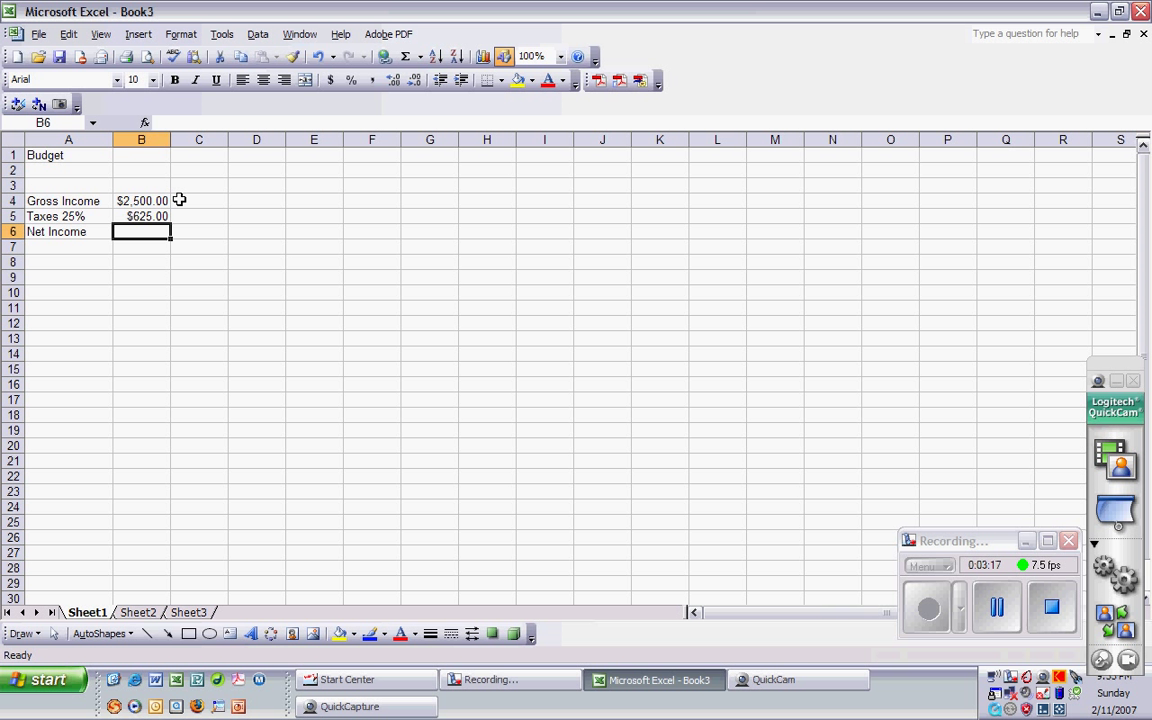
type("=")
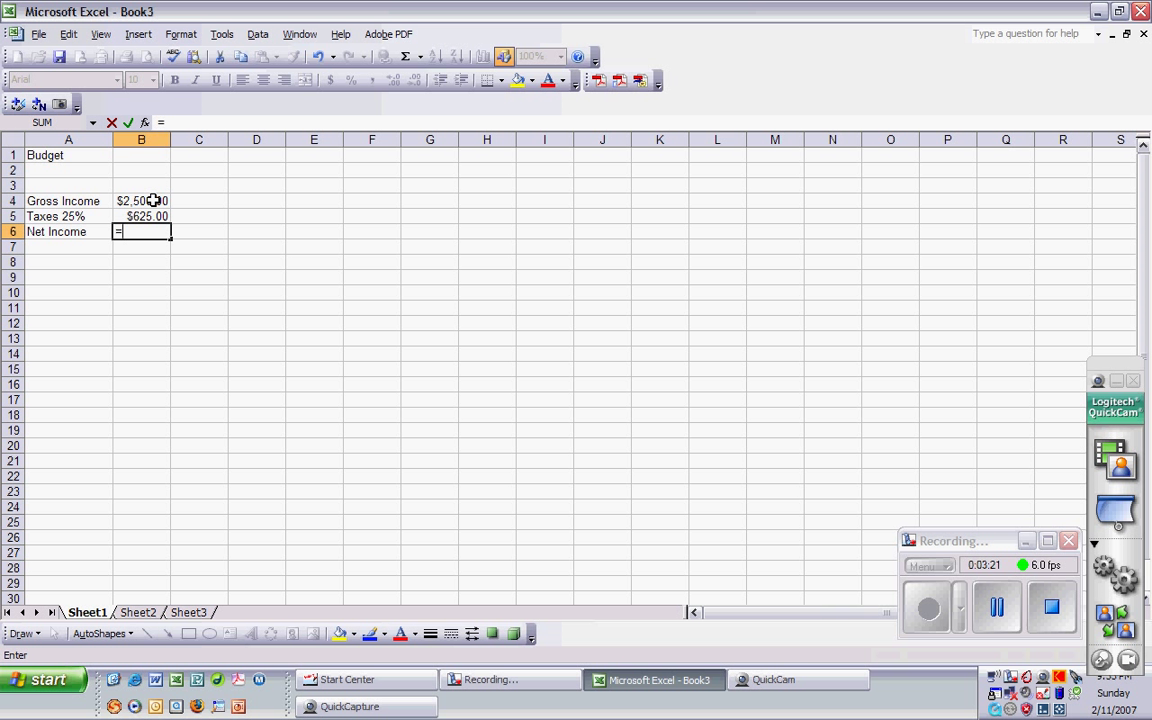
left_click(153, 201)
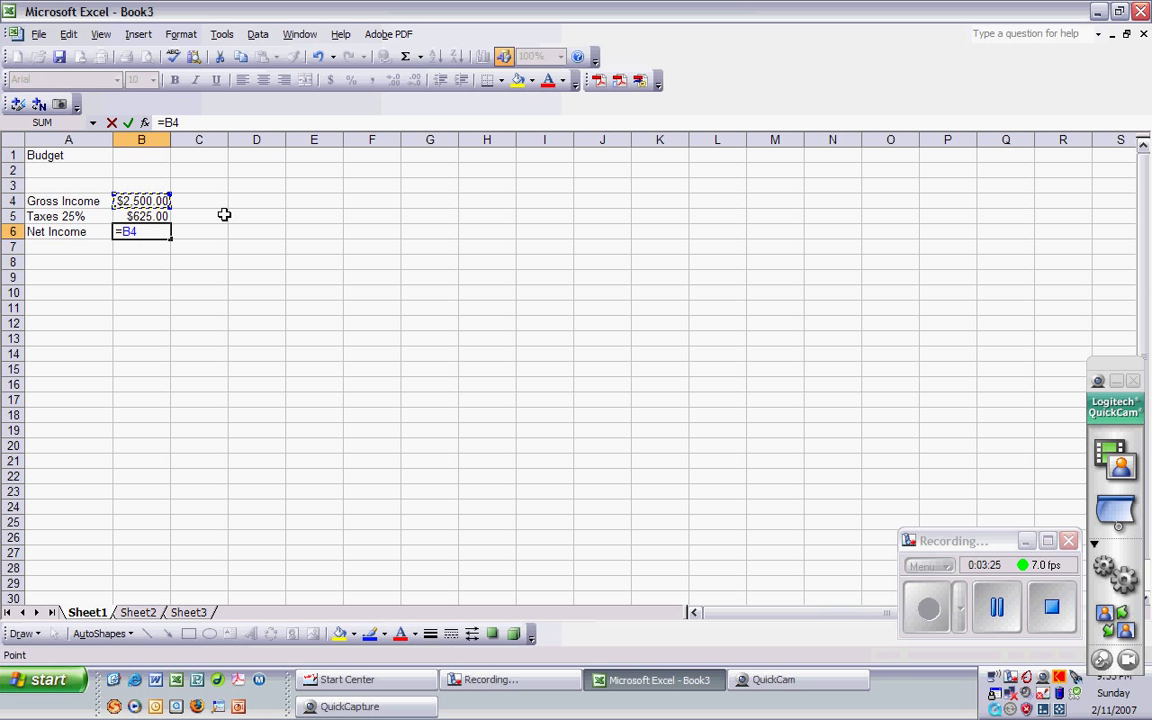
type("-")
left_click(147, 216)
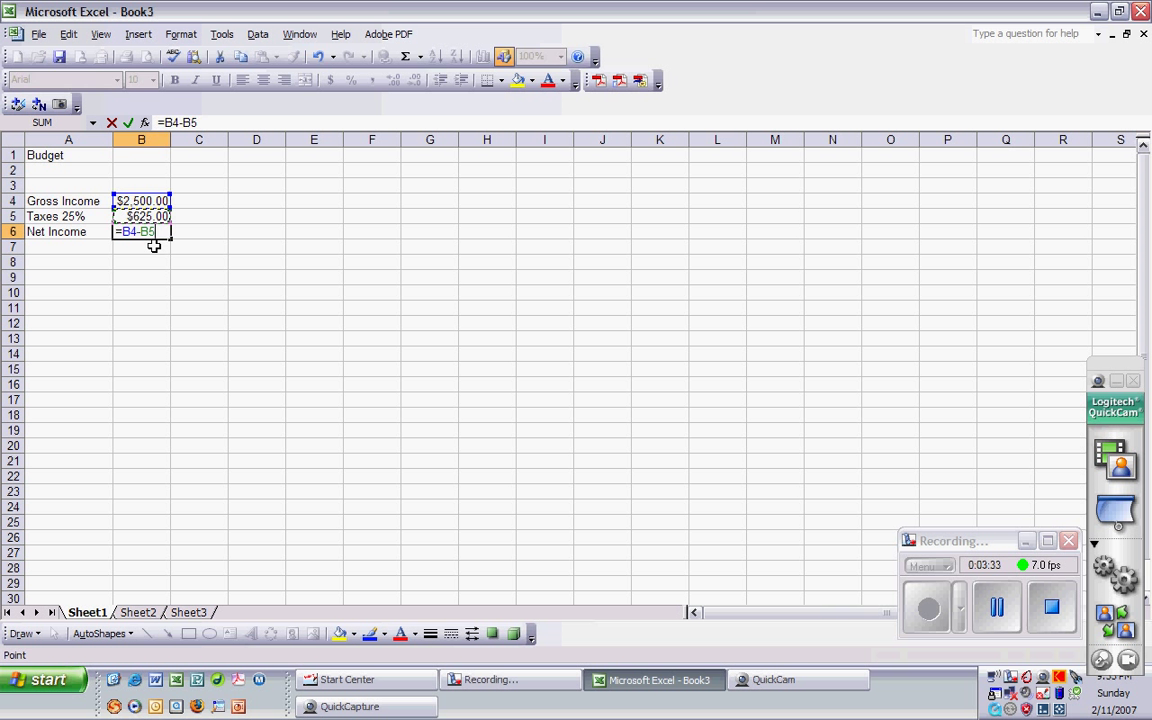
key("Return")
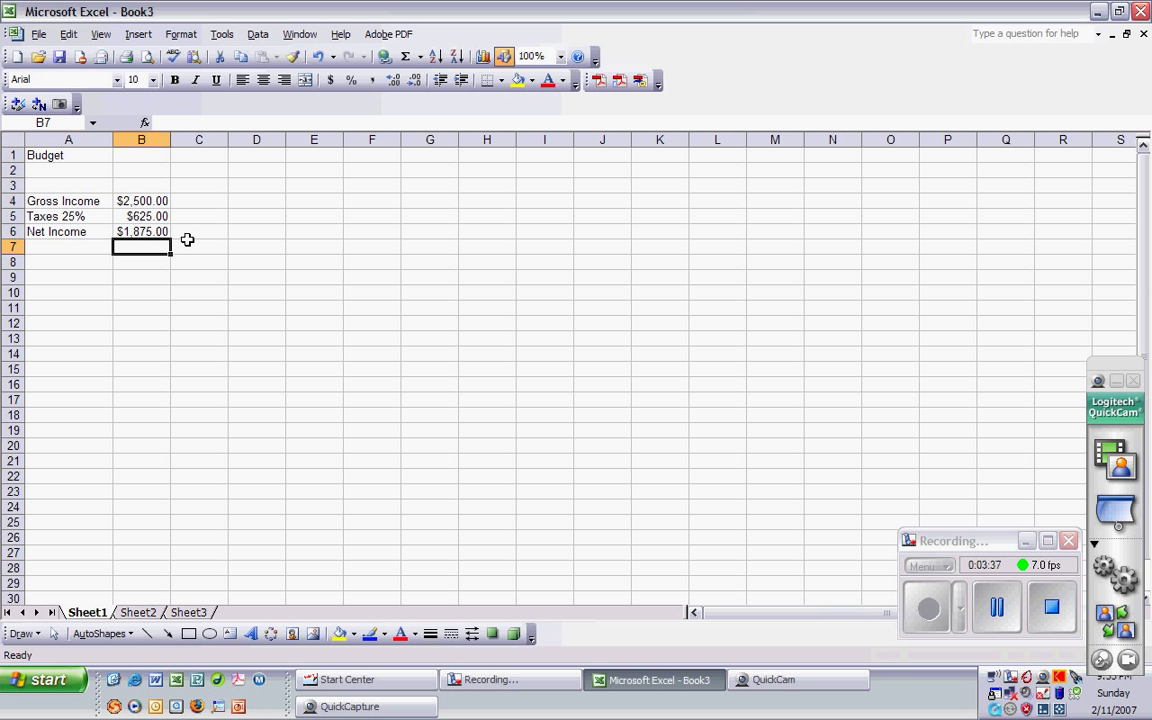
Enter the heading "Expenses" in cell A8 and the heading "Savings" in cell A10.
left_click(74, 262)
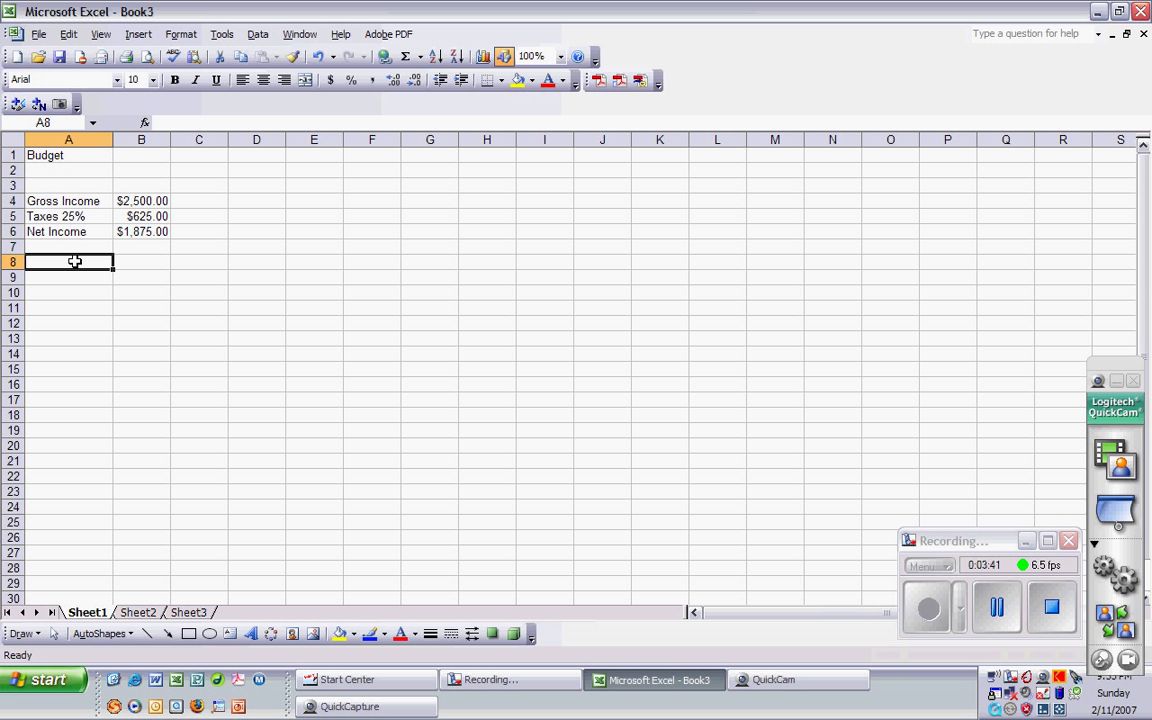
type("Expenses")
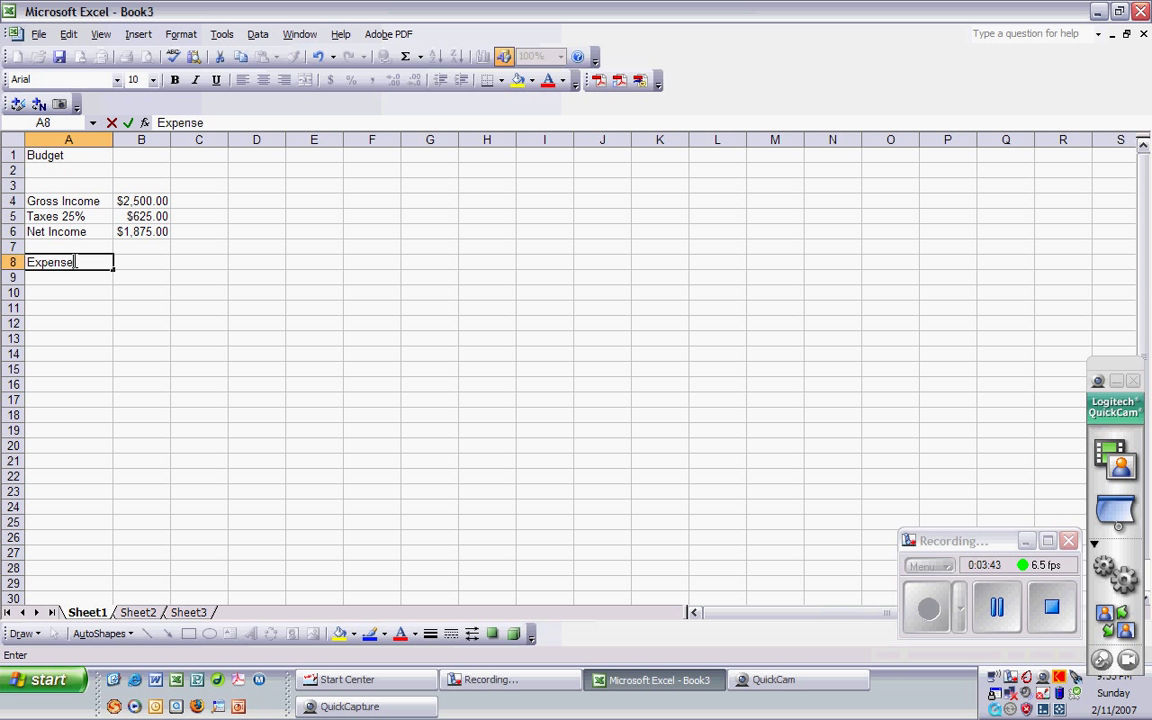
key("Return")
key("Return")
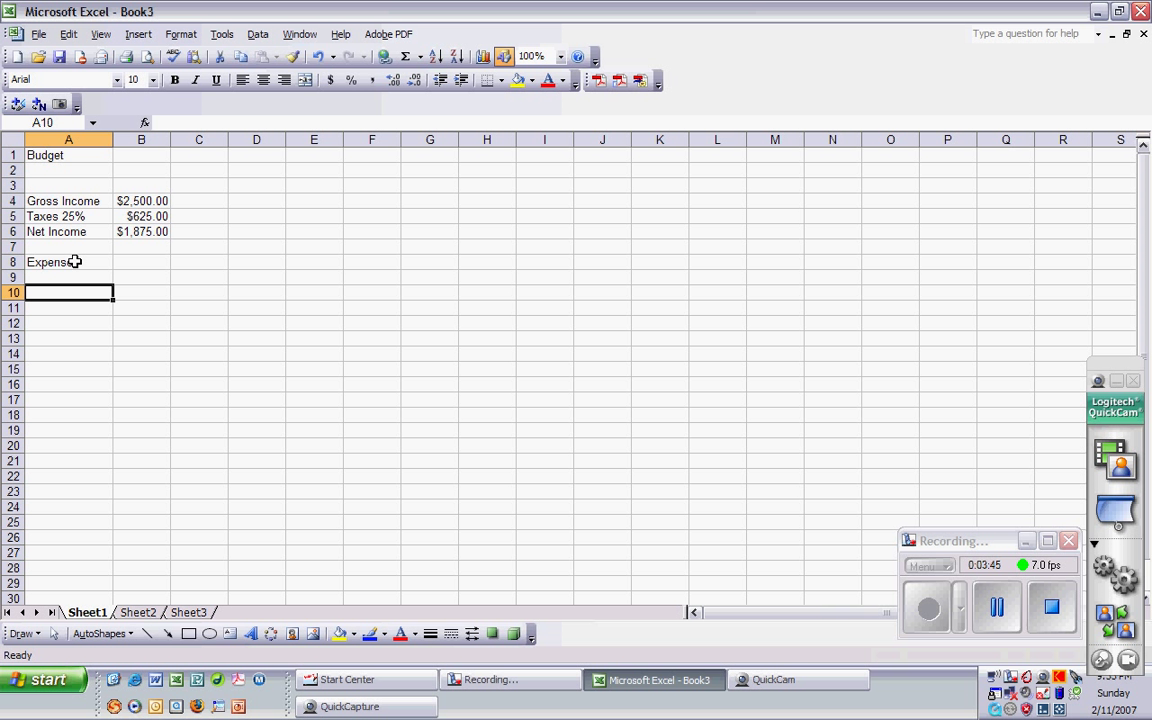
type("Savings")
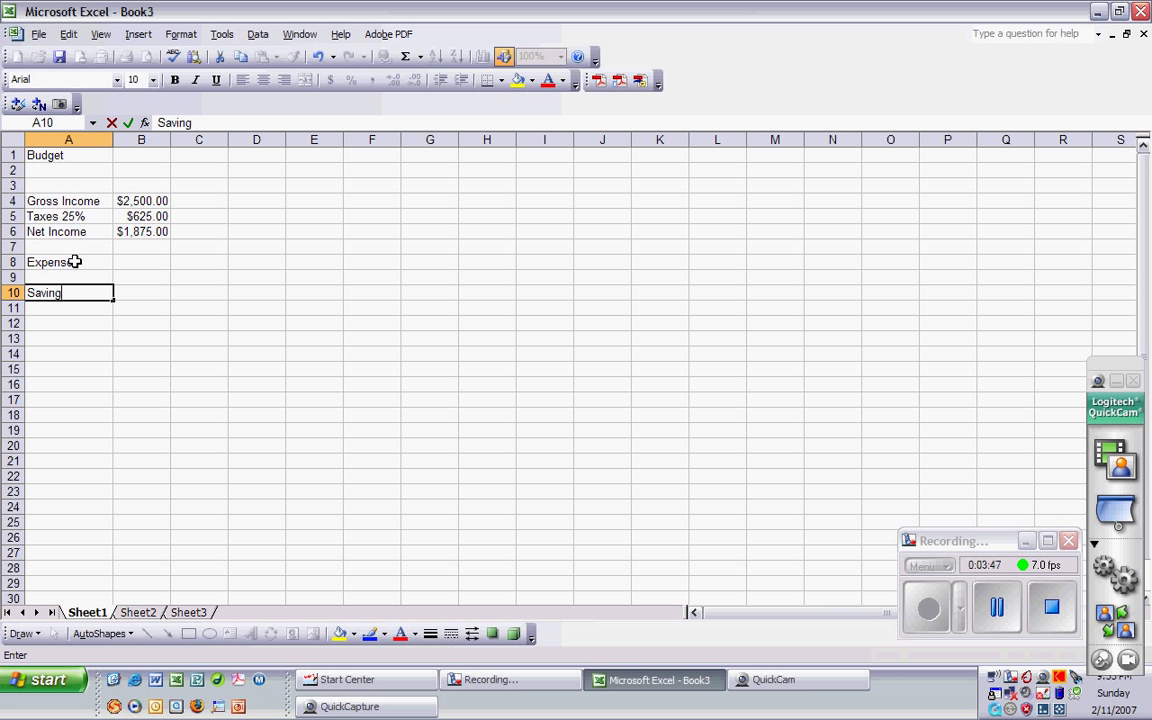
key("Return")
Enter the heading "Fixed Expenses" in cell A14, leaving blank rows below the Savings heading.
key("Return")
key("Return")
key("Return")
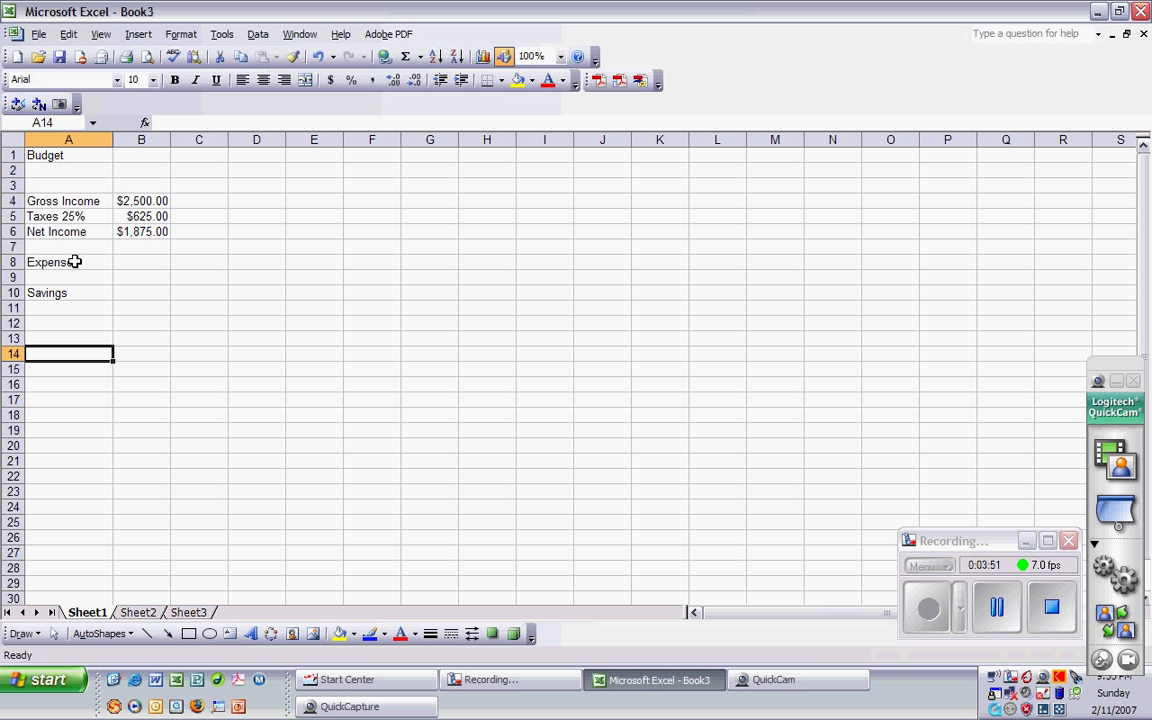
type("Fixed Expe")
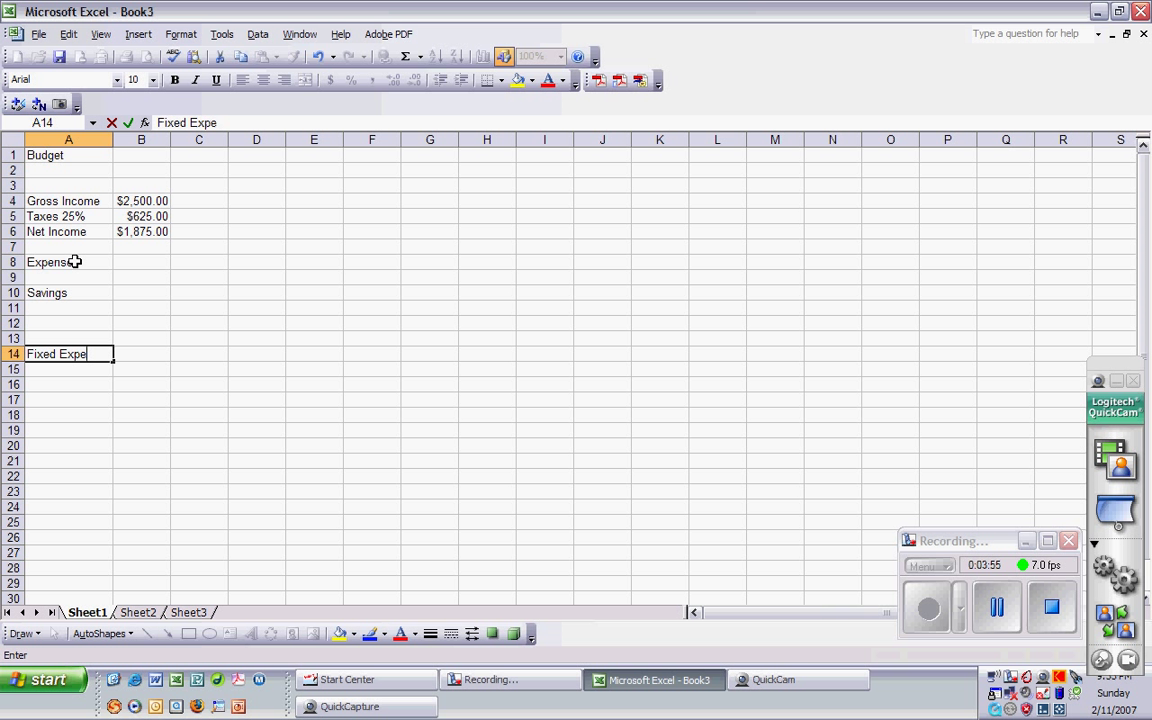
type("nses")
key("Return")
Enter the heading "Variable Expenses" in cell A23 and widen column A to fit that text.
key("Return")
key("Return")
key("Return")
key("Return")
key("Return")
key("Return")
key("Return")
key("Return")
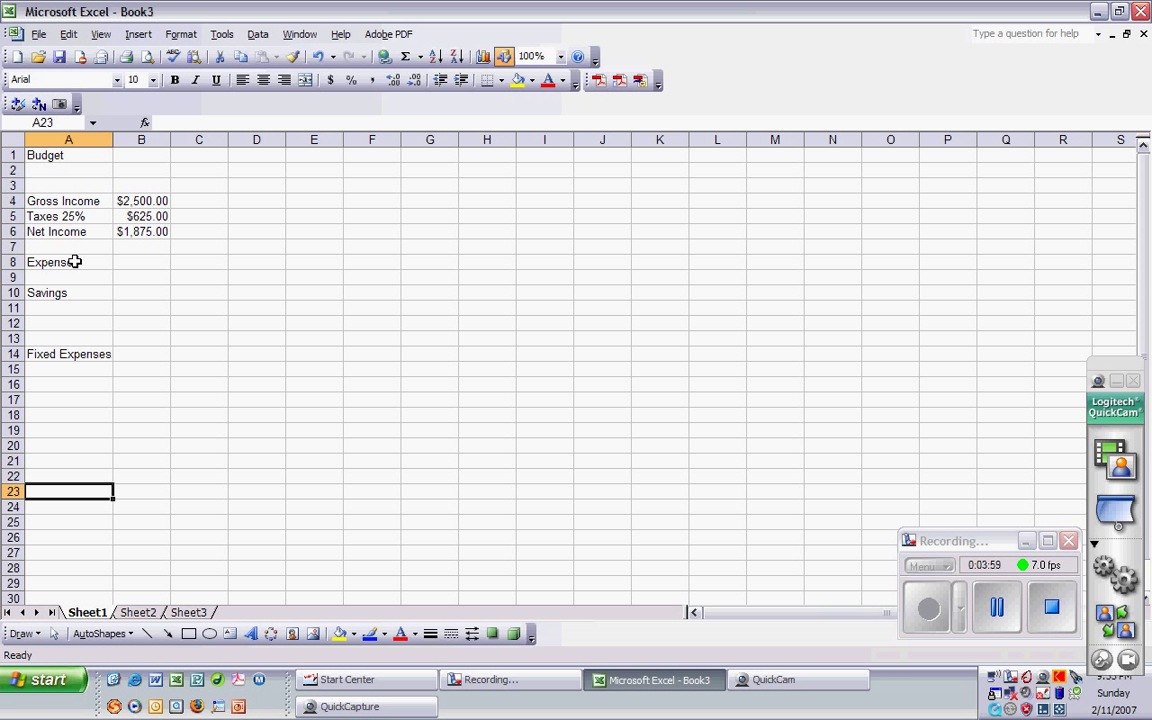
type("Variable E")
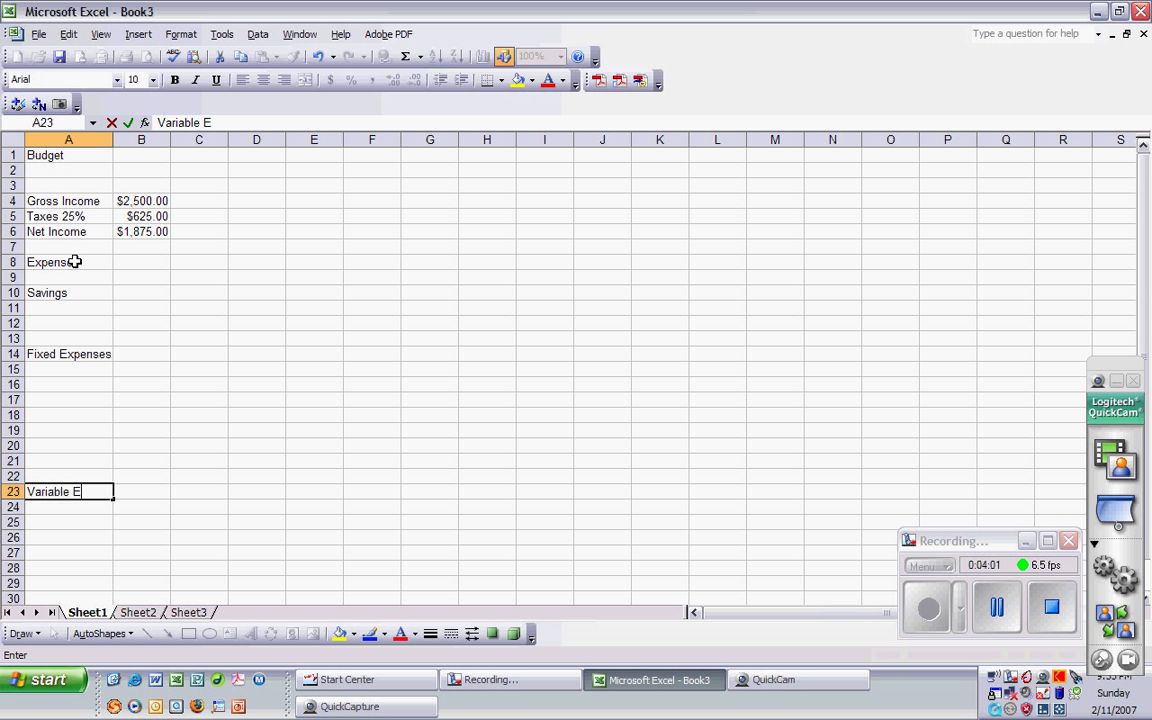
type("xpenses")
key("Return")
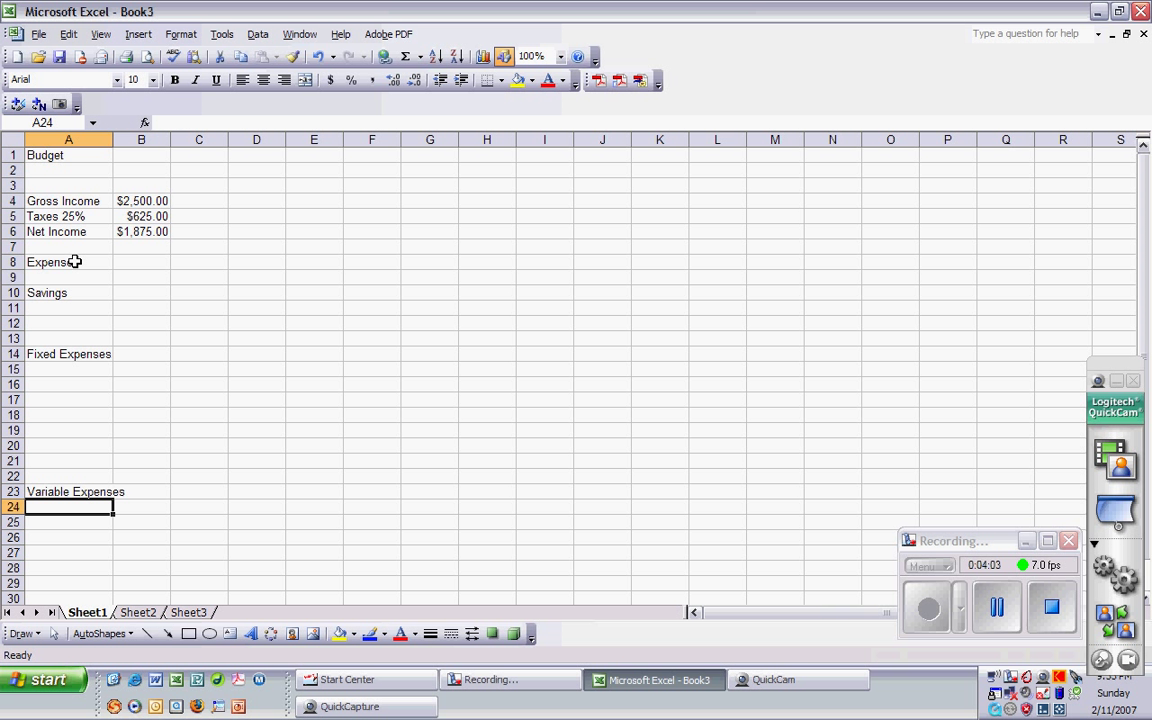
left_click(80, 490)
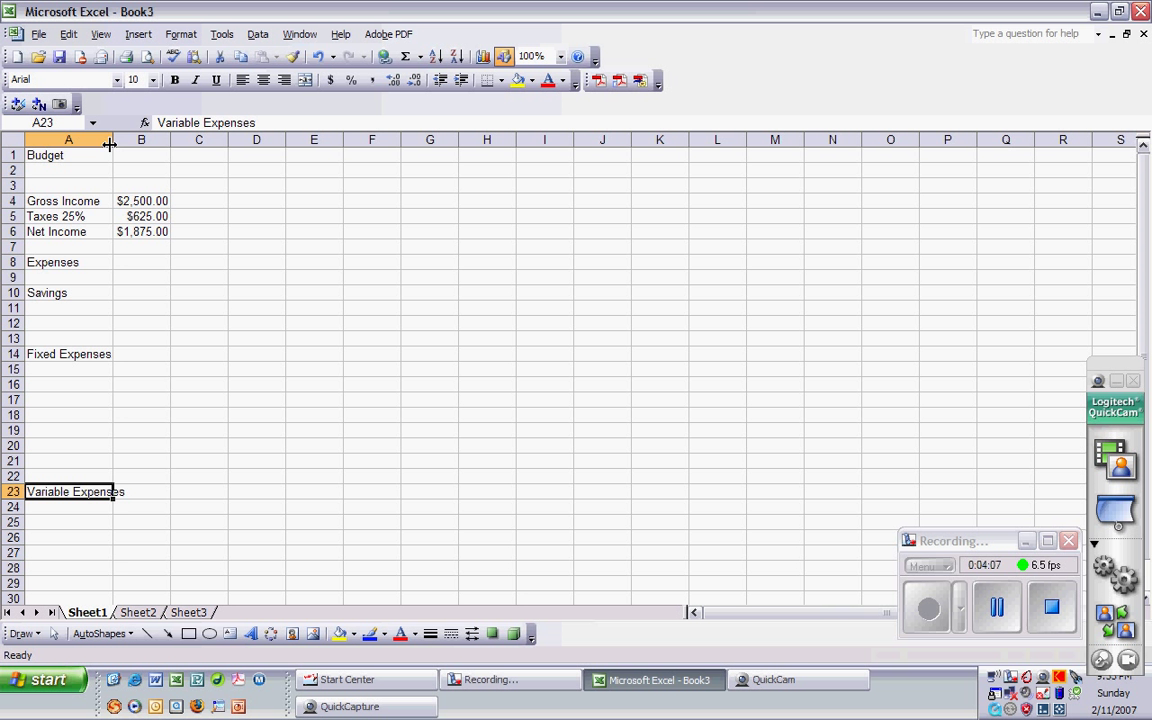
left_click_drag(110, 140, 128, 140)
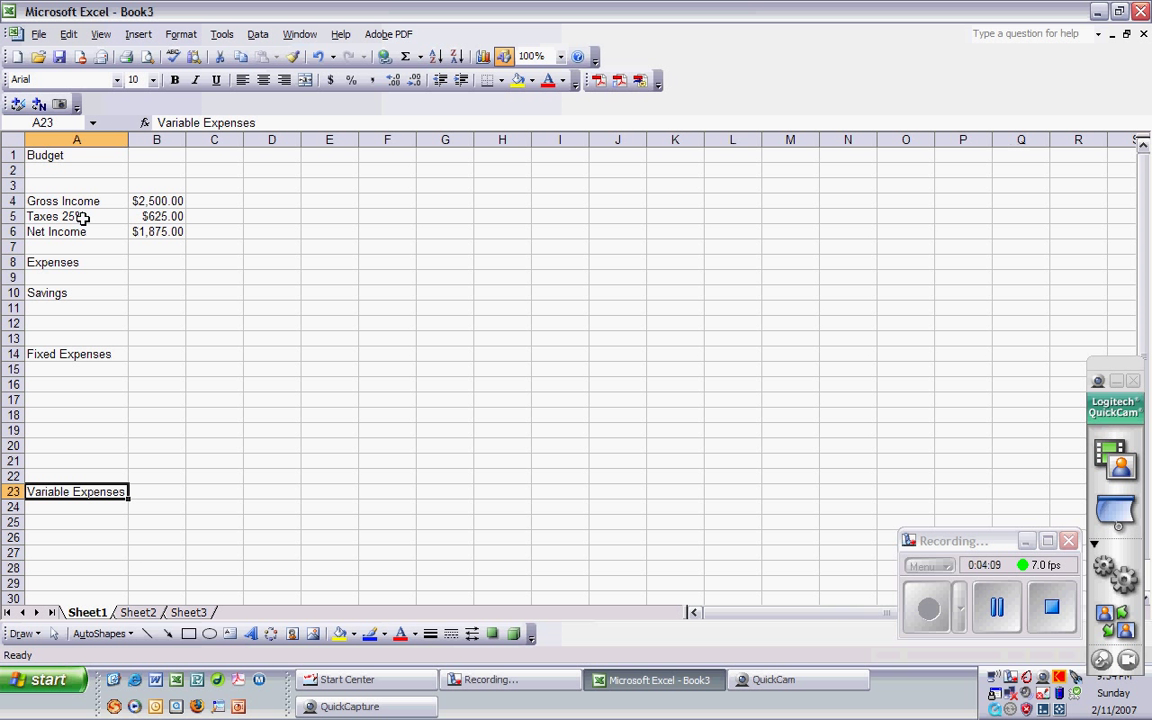
Add a "Savings Account" item in row 11 under Savings with an amount of 250 in column B.
left_click(43, 307)
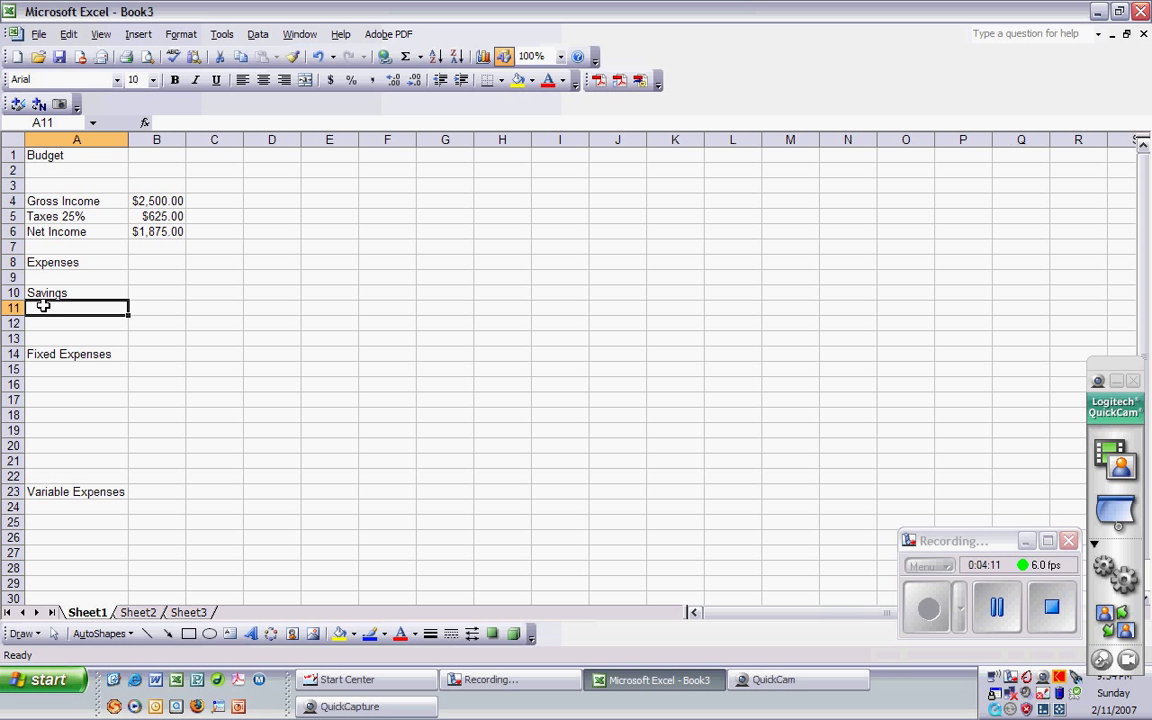
type("Saving")
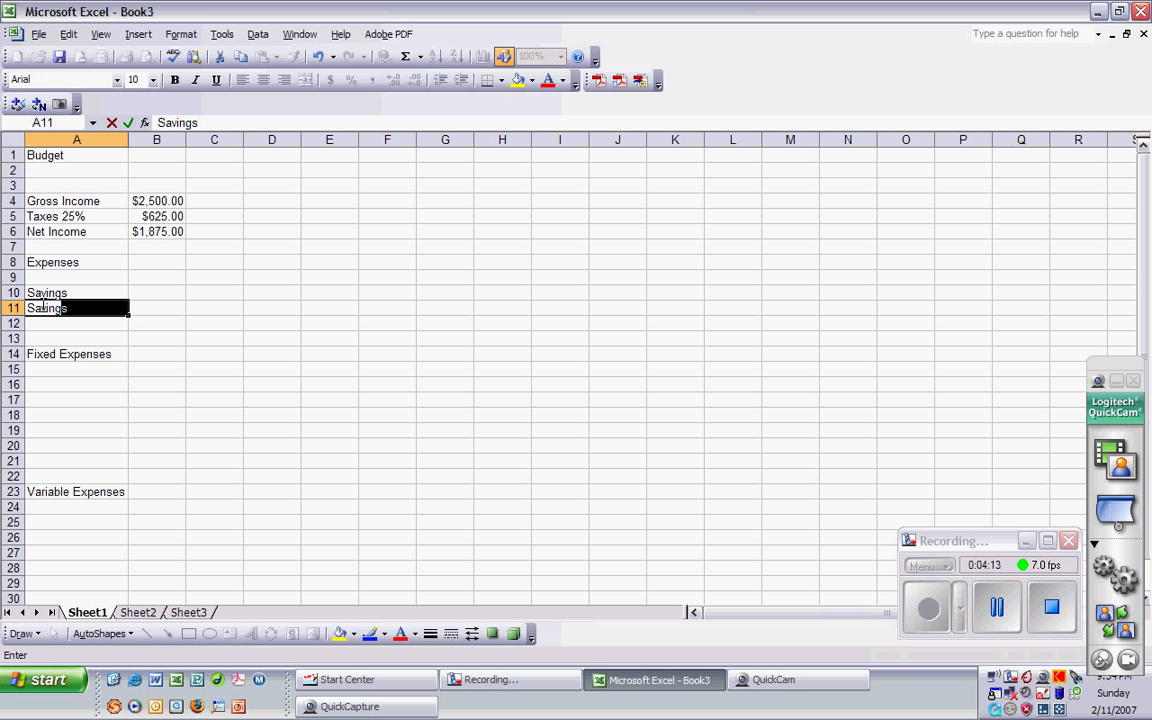
type("s Ac")
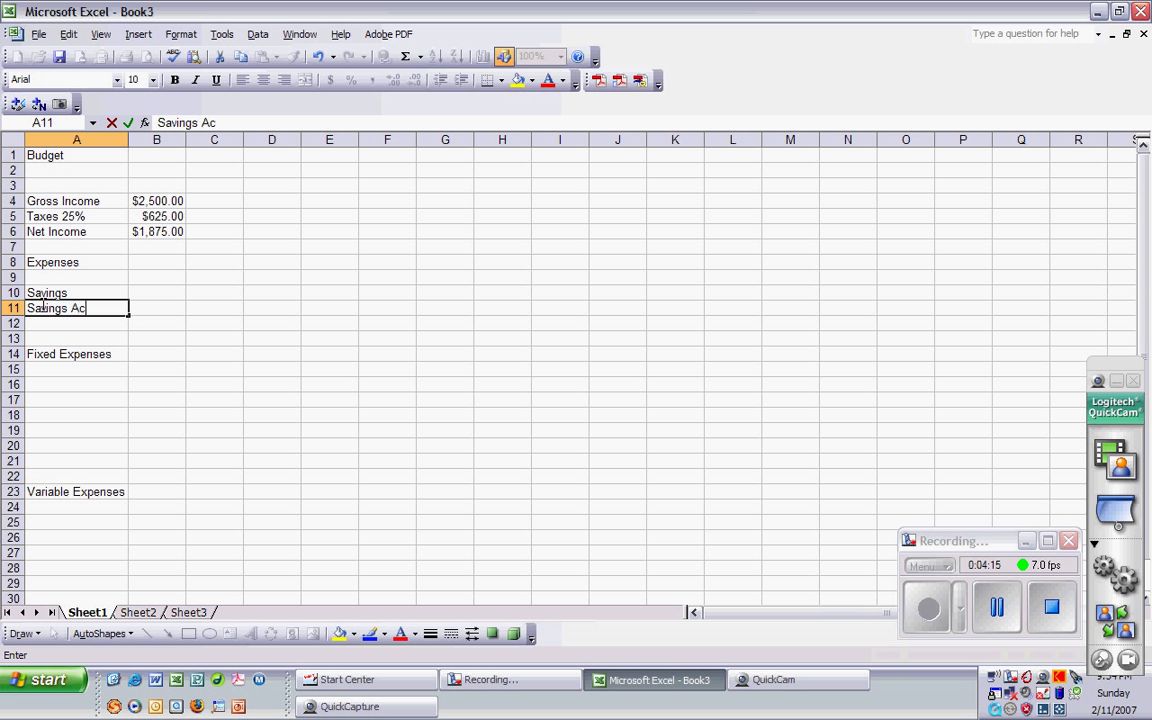
type("count")
key("Return")
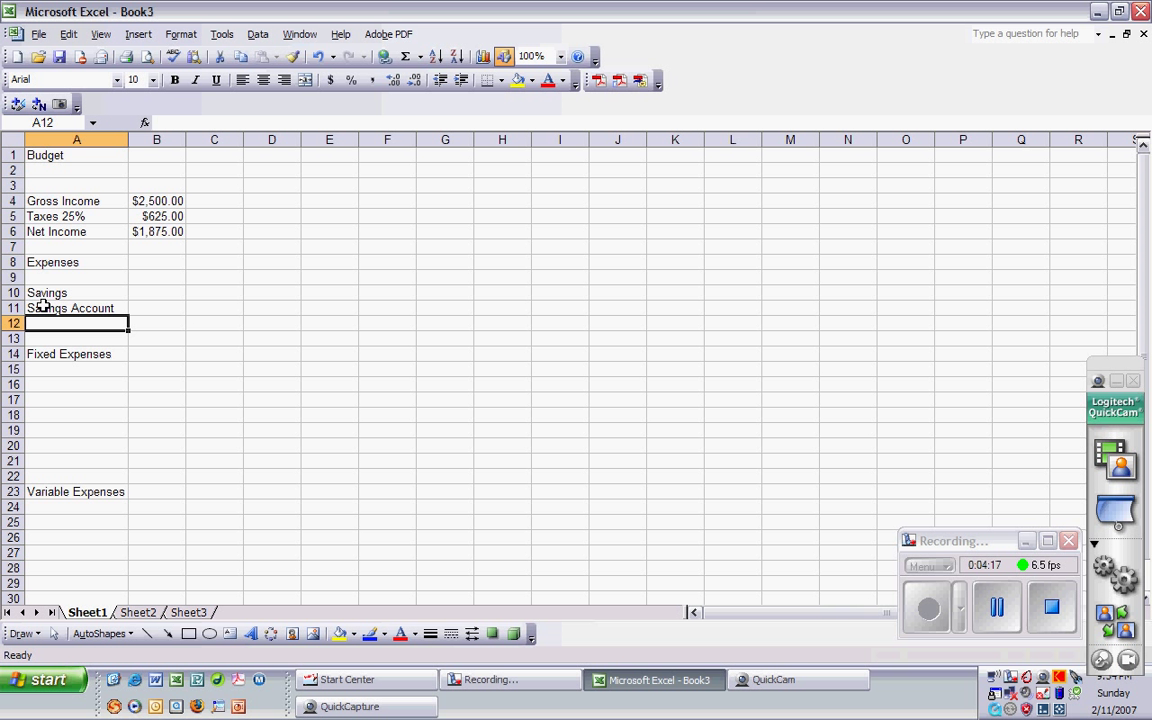
key("Up")
key("Right")
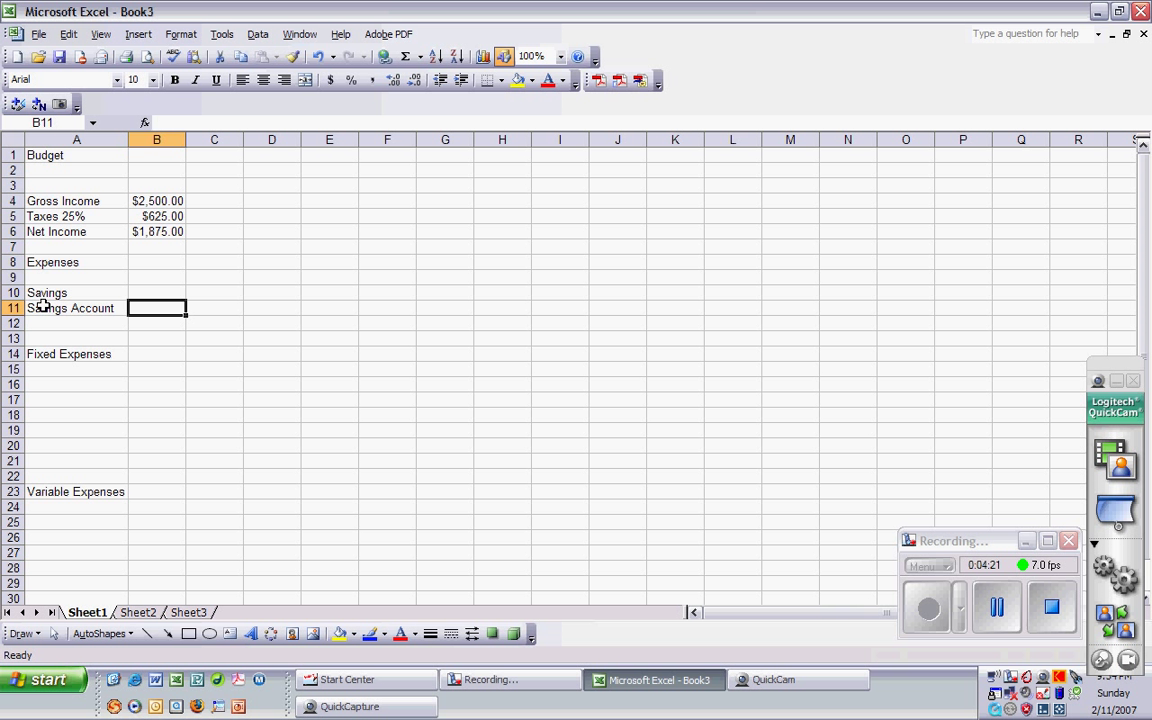
type("250")
key("Return")
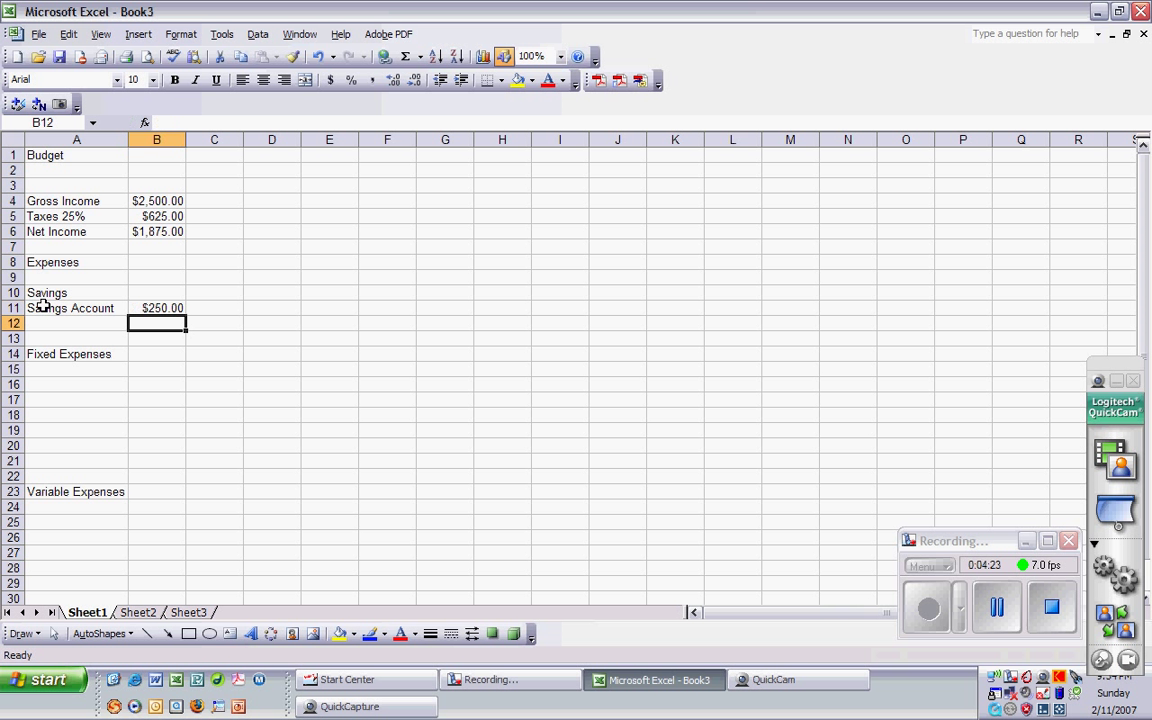
Add "Rent" as the first fixed expense in row 15 with an amount of 400 in column B.
key("Down")
key("Down")
key("Down")
key("Left")
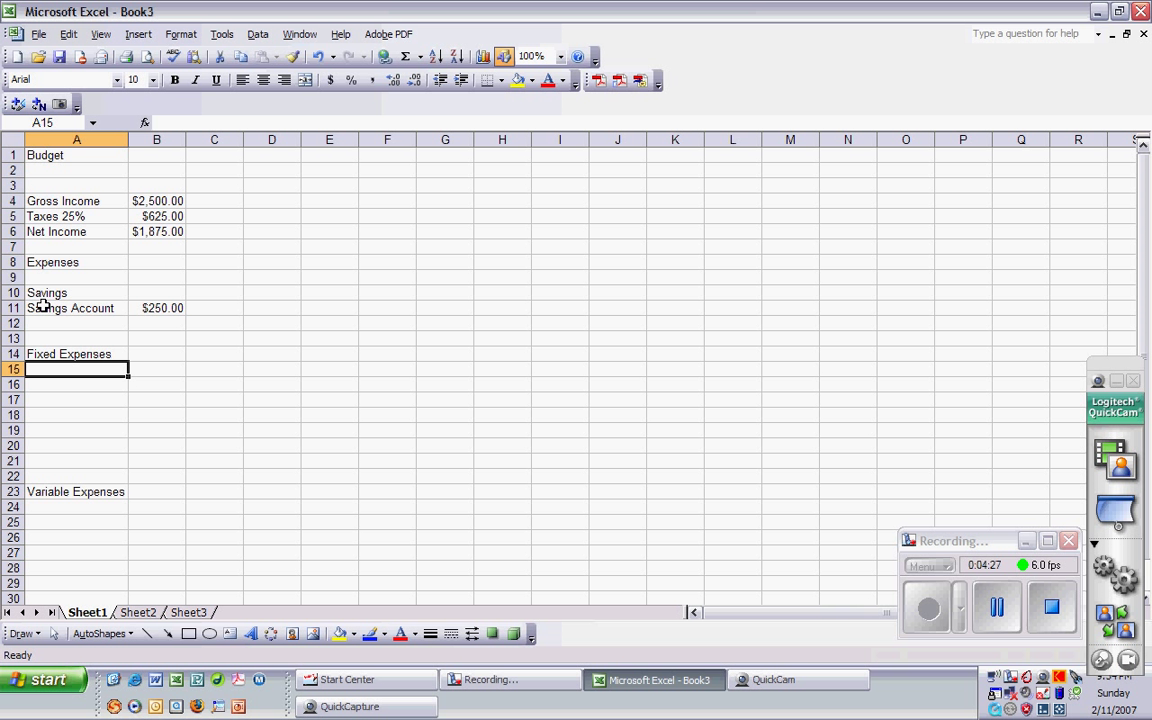
type("Rent")
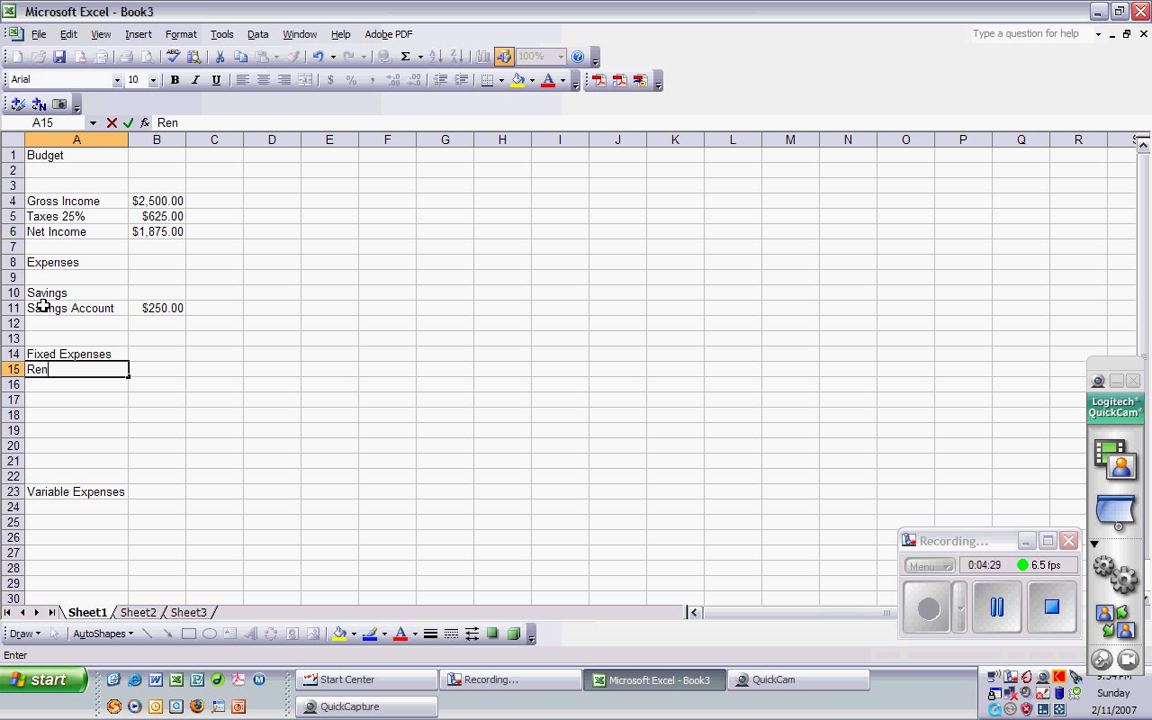
key("Return")
key("Up")
key("Right")
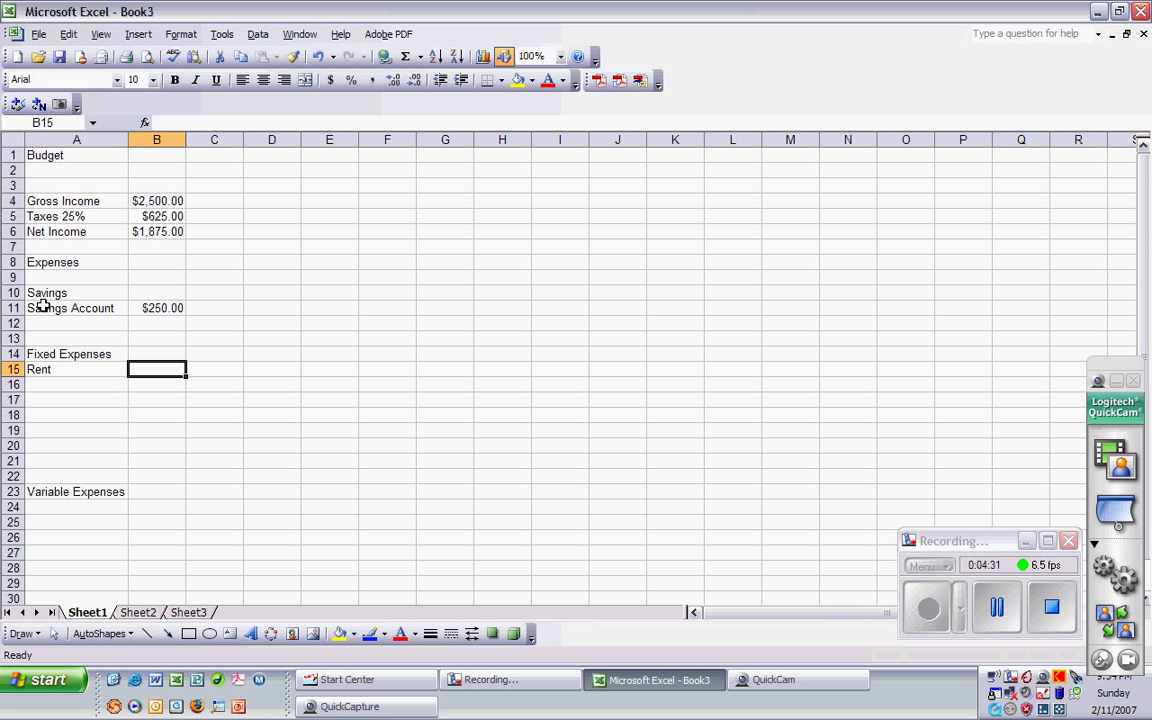
type("400")
key("Return")
Add the fixed expense "Electricity" in row 16 with an amount of 50 in column B.
key("Left")
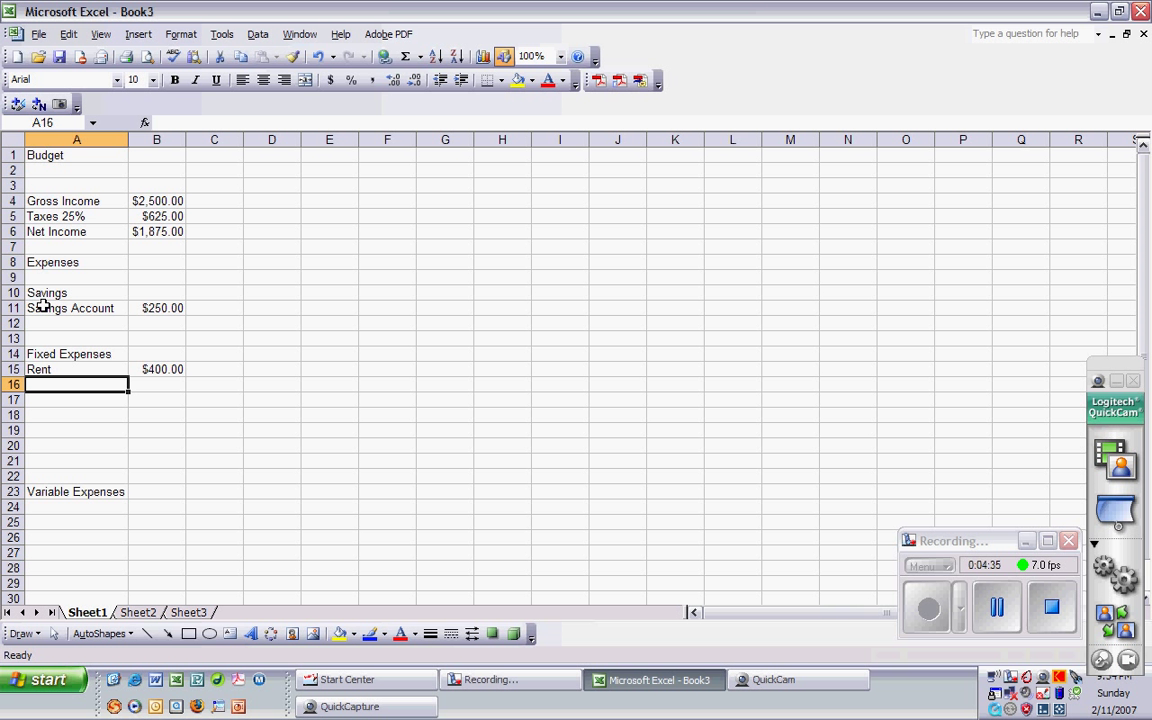
type("Ele")
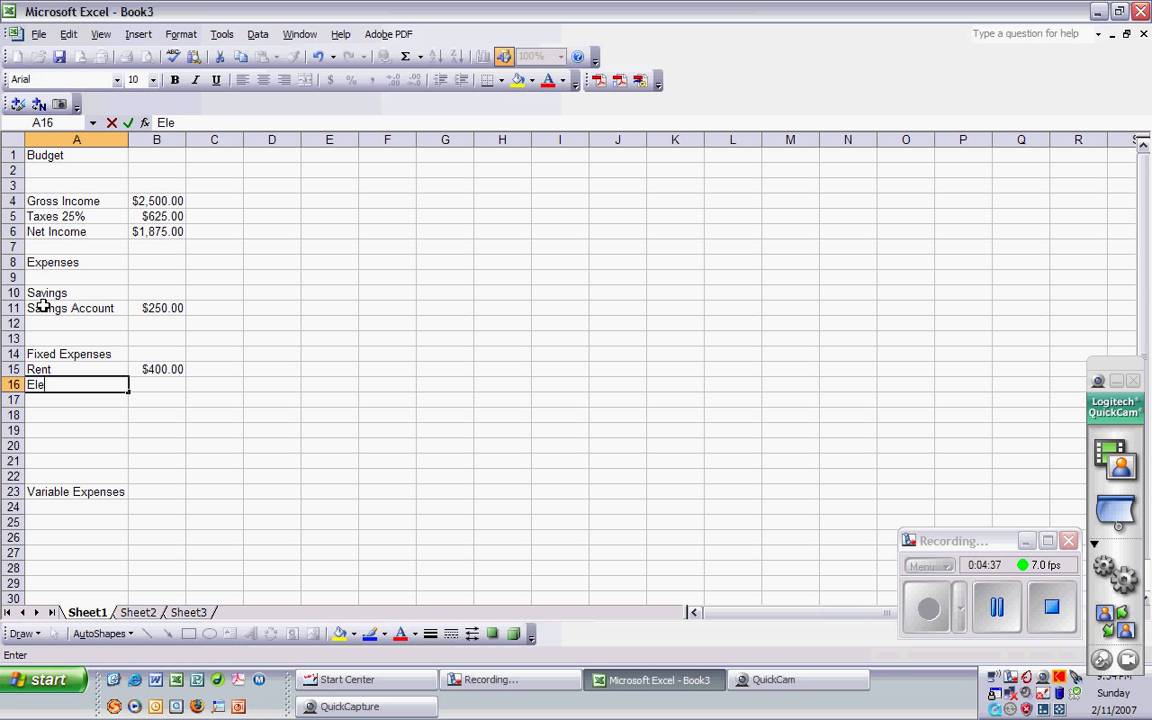
type("ctricity")
key("Return")
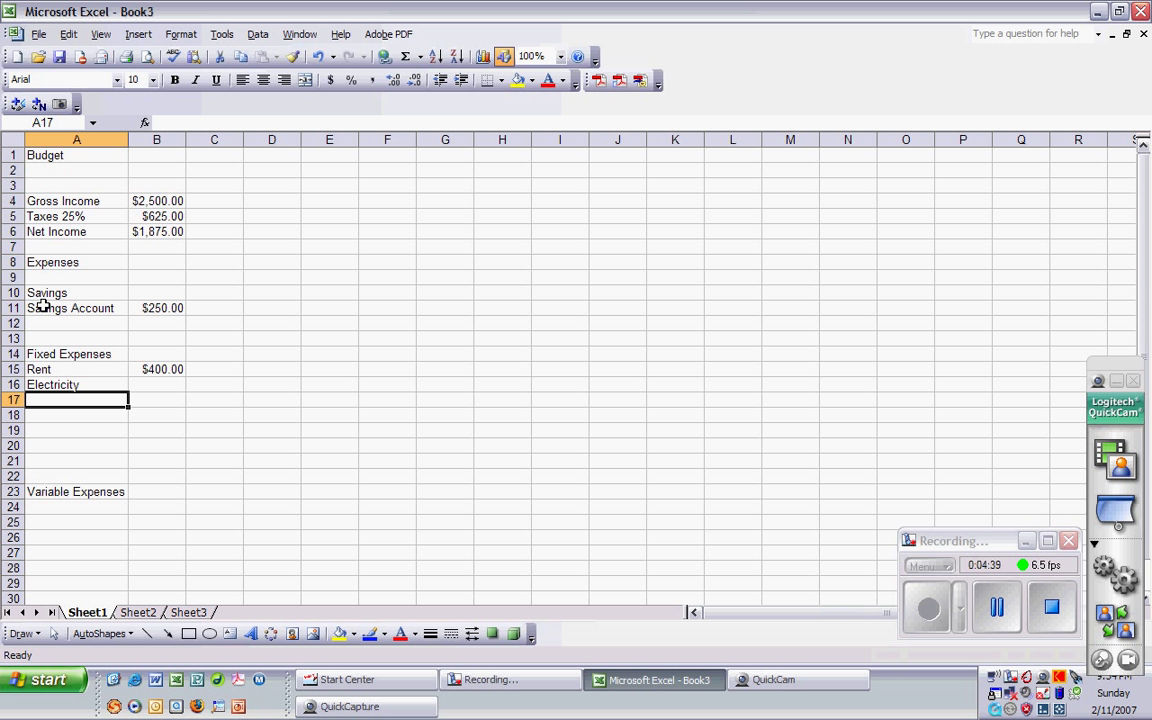
key("Up")
key("Tab")
type("50")
key("Return")
Add the fixed expense "Phone" in row 17 with an amount of 50 in column B.
type("Phone")
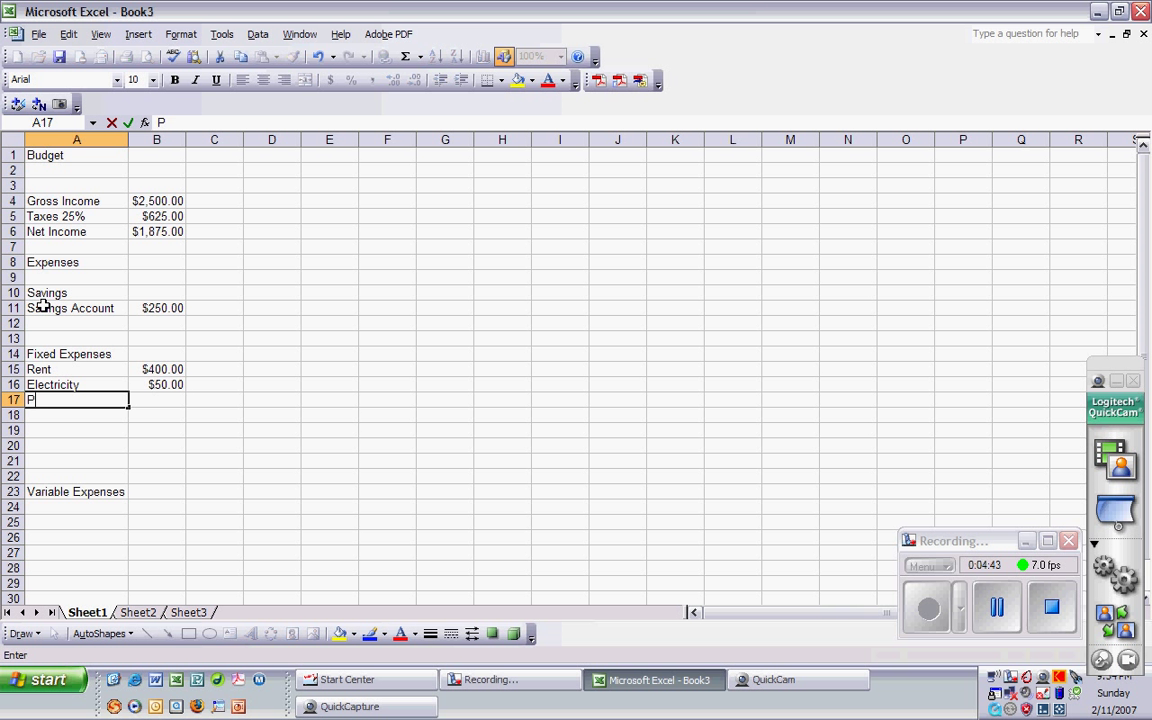
key("Return")
key("Up")
key("Tab")
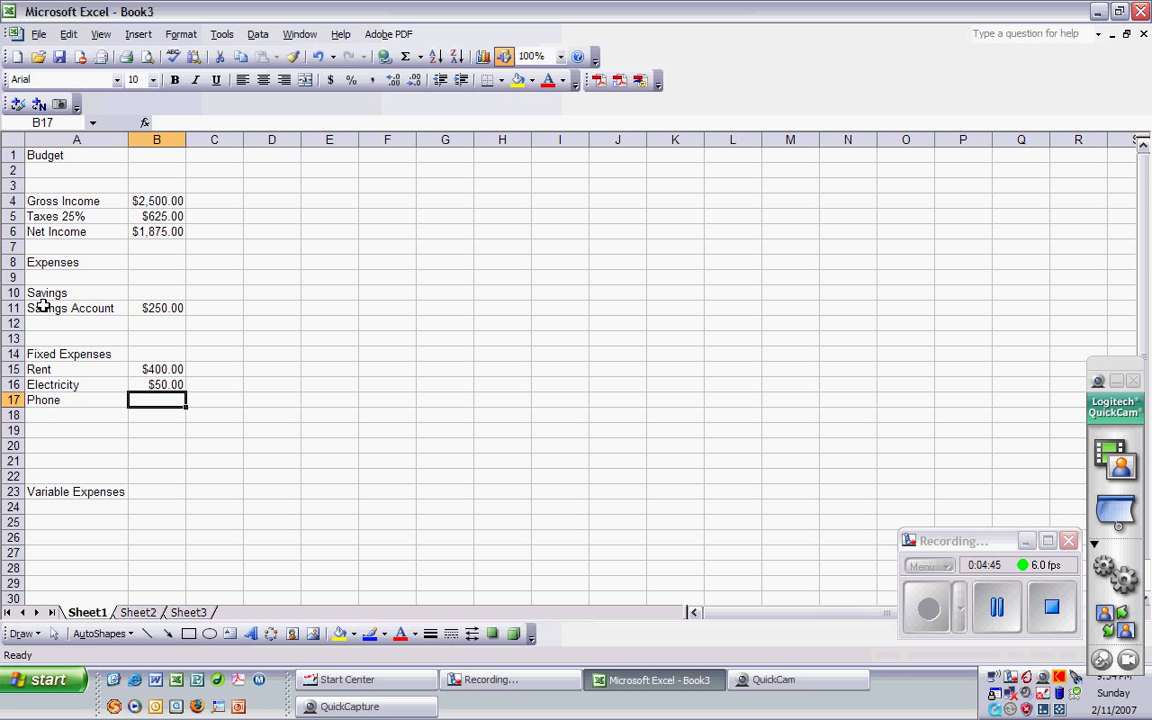
type("50")
key("Return")
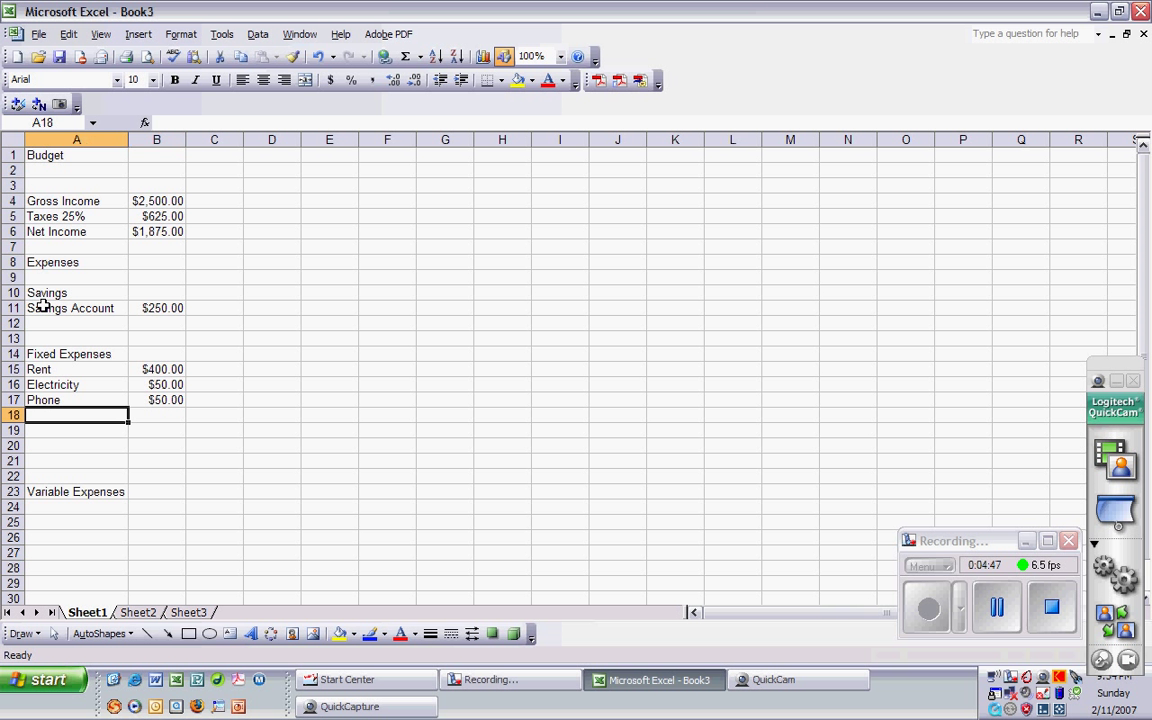
Add the fixed expense "Cable TV" in row 18 with an amount of 50 in column B.
type("Cable")
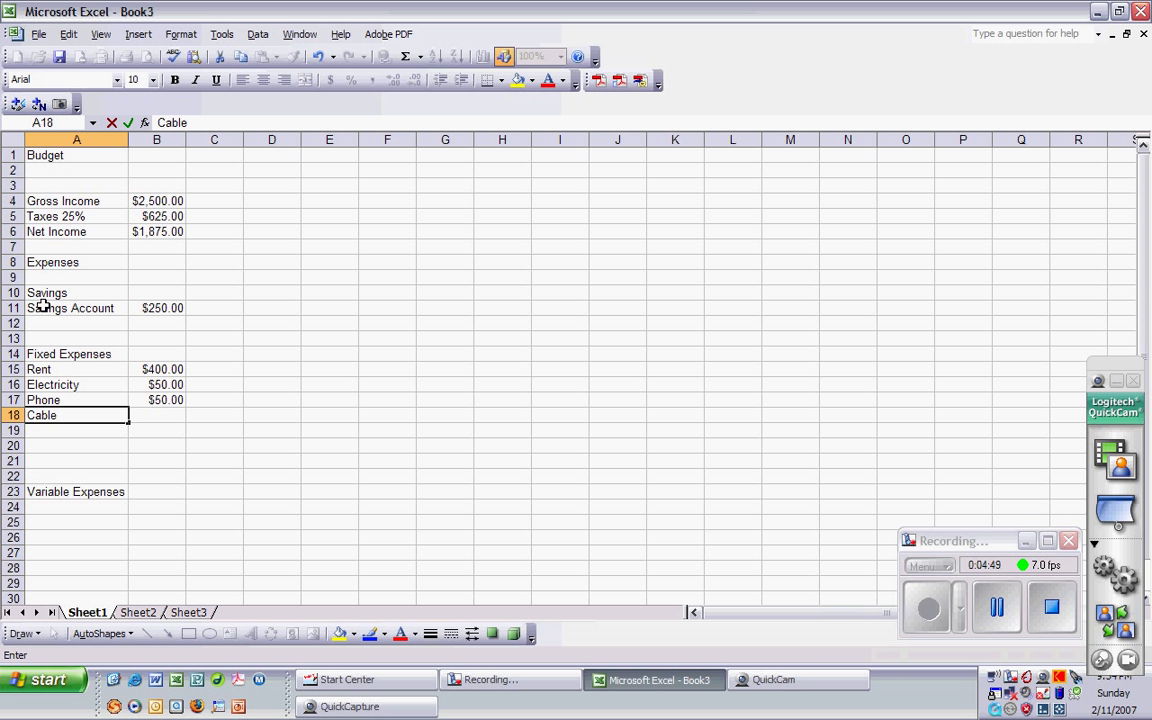
type(" TV")
key("Tab")
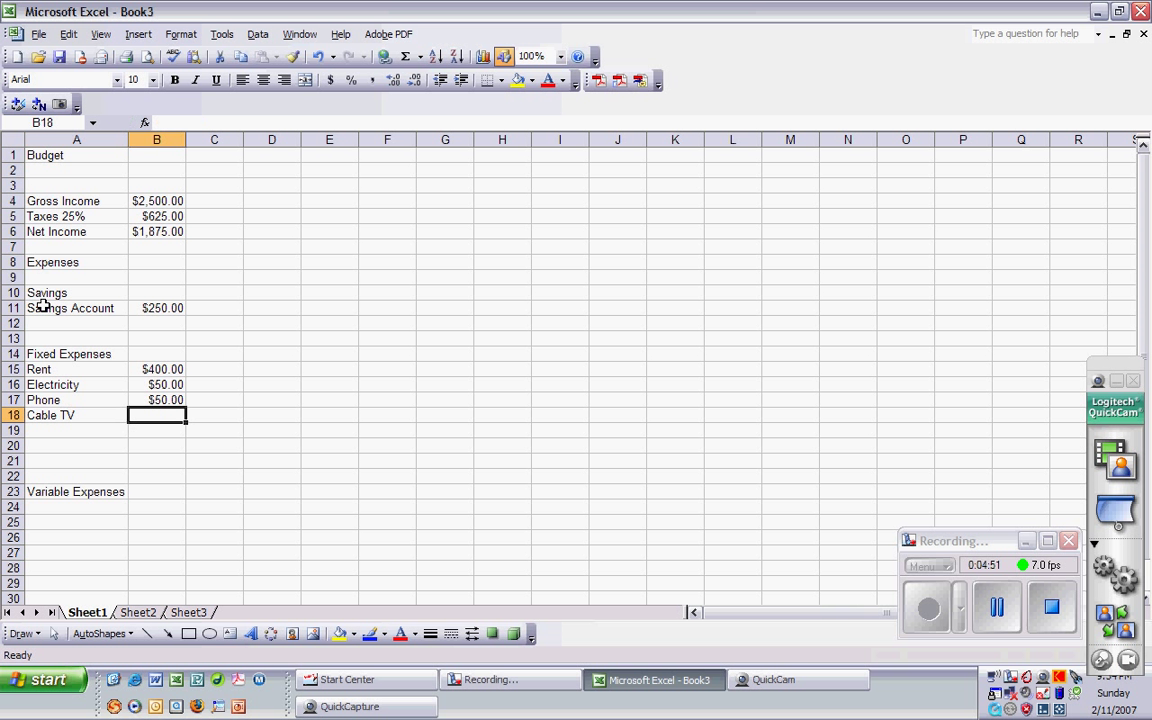
type("50")
key("Return")
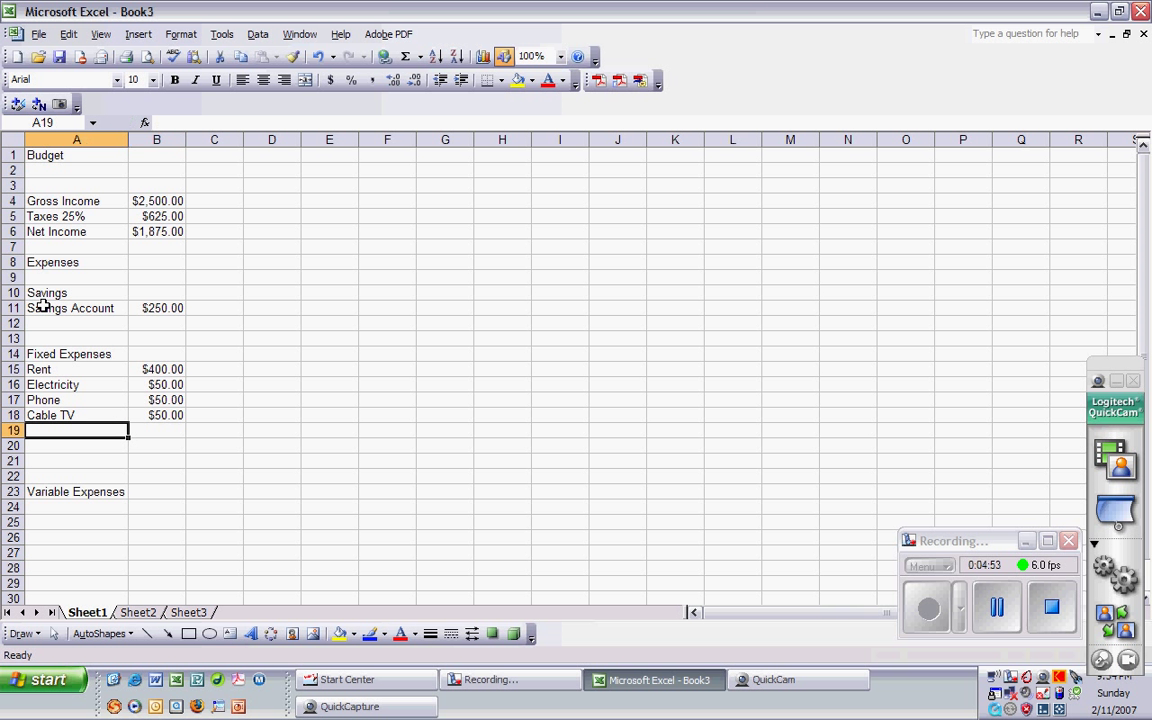
Add the fixed expense "Car Payment" in row 19 with an amount of 200 in column B.
type("C")
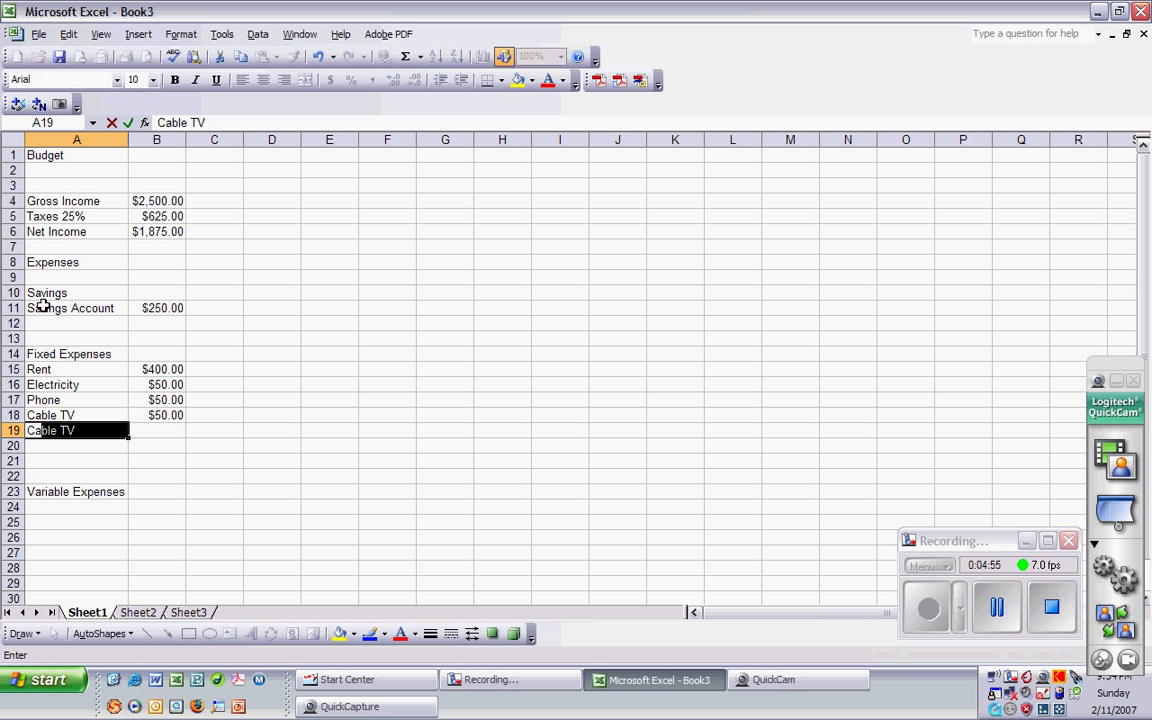
type("ar Payment")
key("Return")
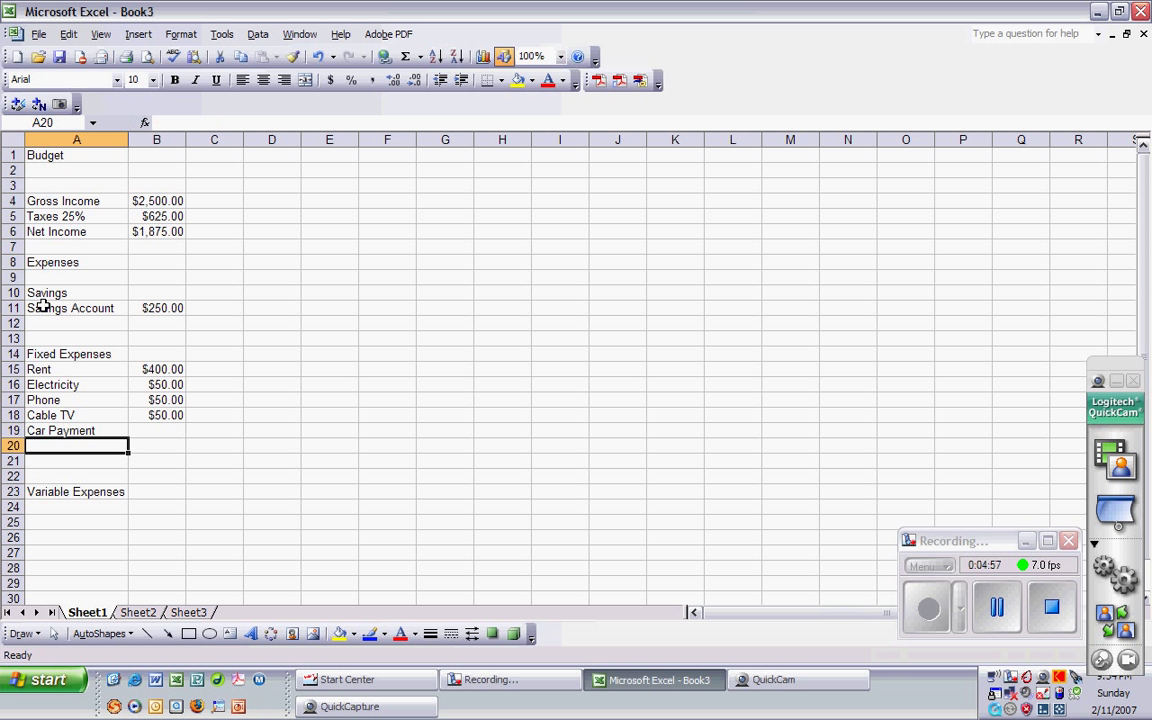
key("Up")
key("Right")
type("200")
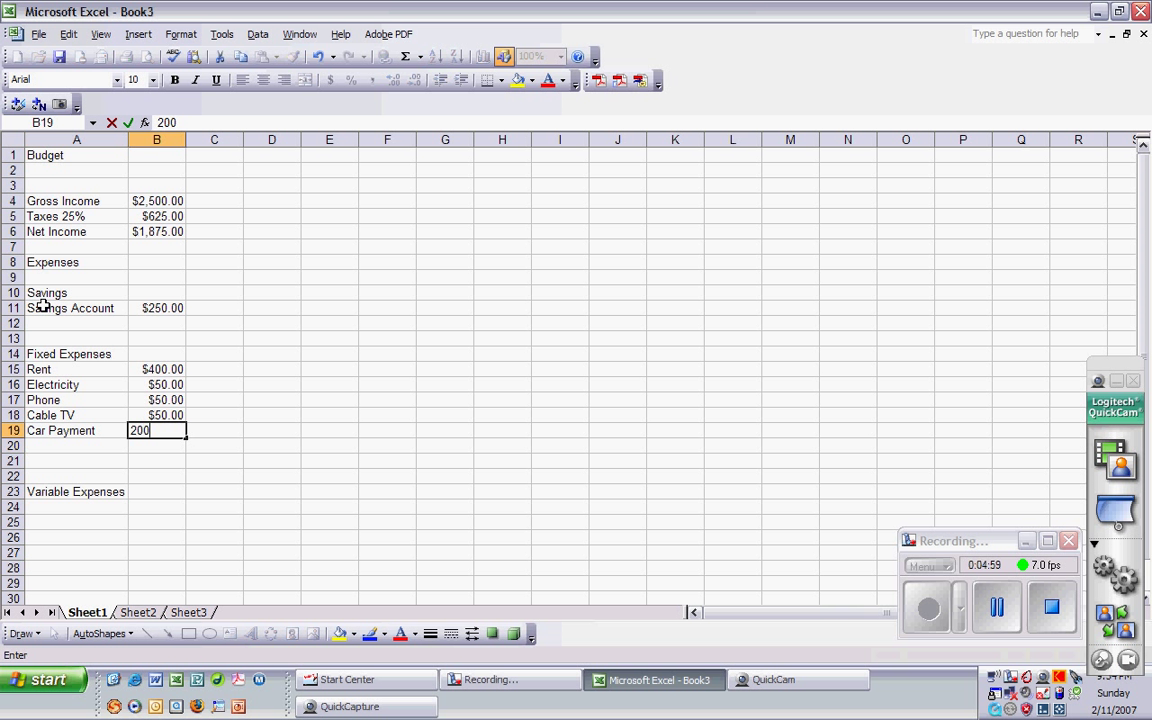
key("Return")
Change the car payment amount in cell B19 to 250.
key("Up")
type("250")
key("Return")
Enter the label "Auto Insurance" in cell A20, below the car payment row.
key("Left")
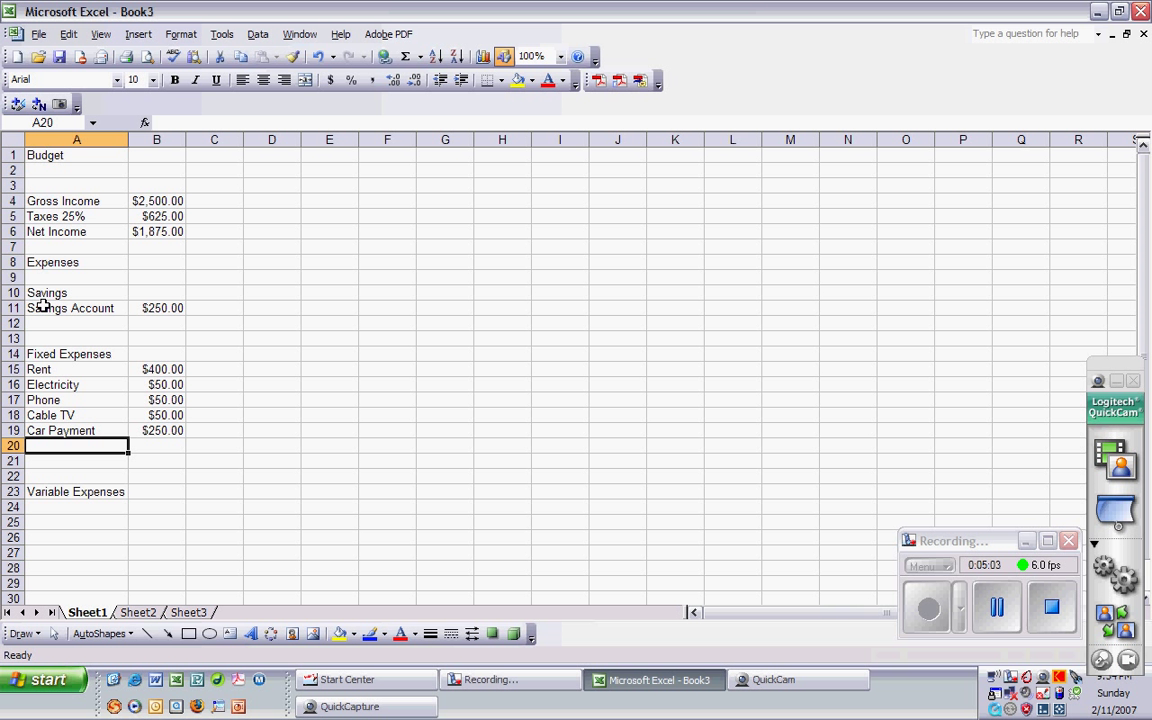
type("Auto Insur")
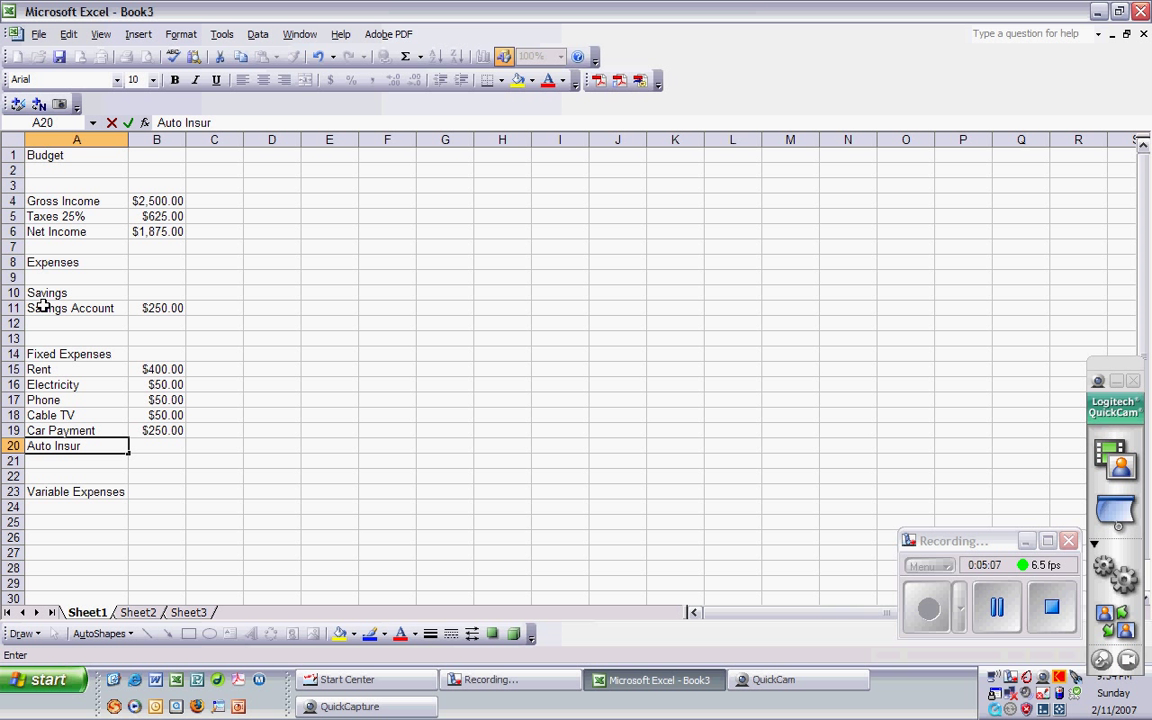
type("ance")
key("Return")
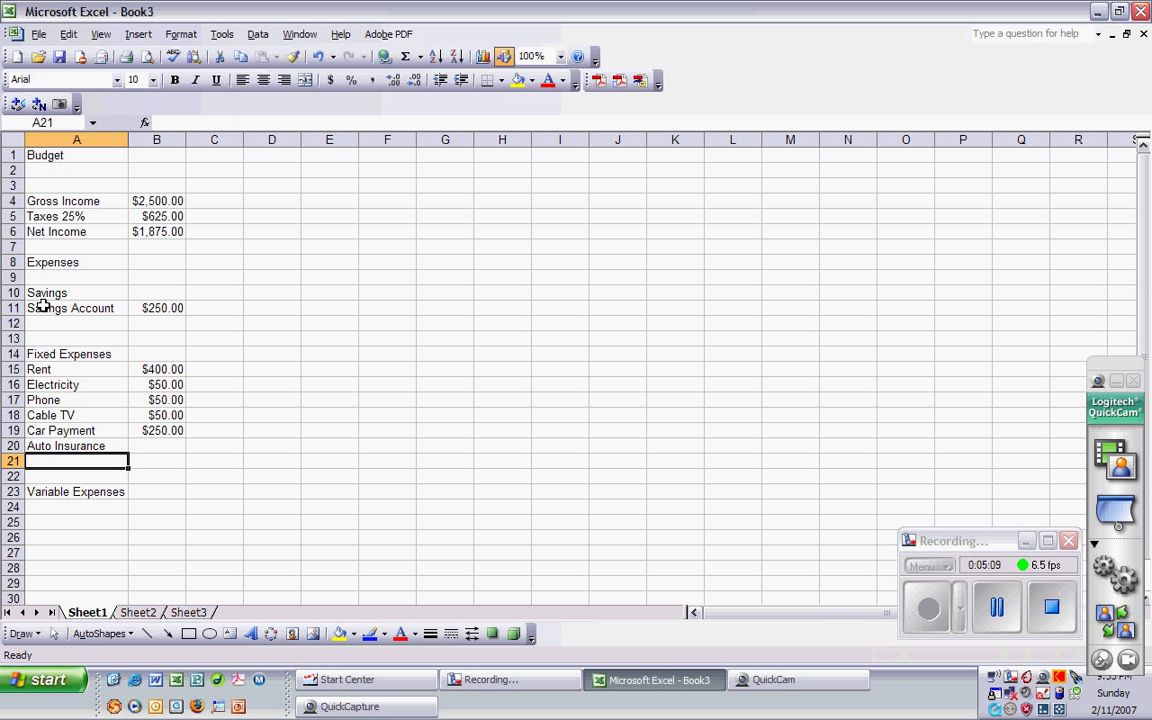
Enter 100 as the auto insurance amount in cell B20.
key("Right")
key("Up")
type("100")
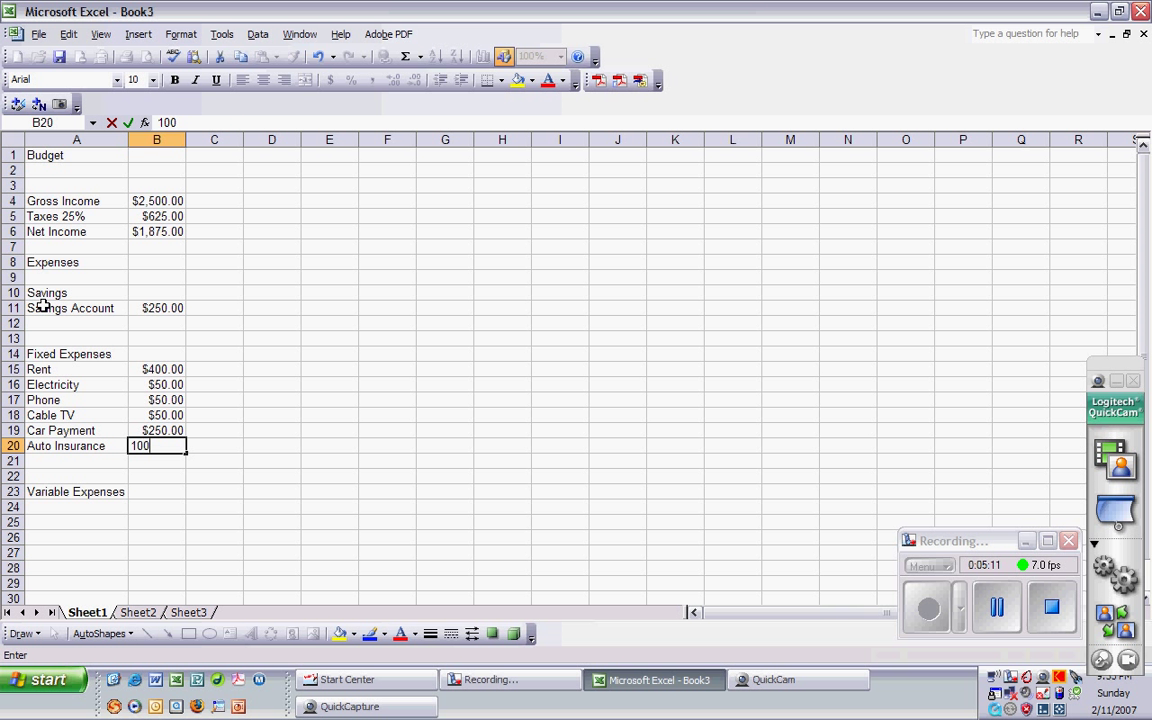
key("Return")
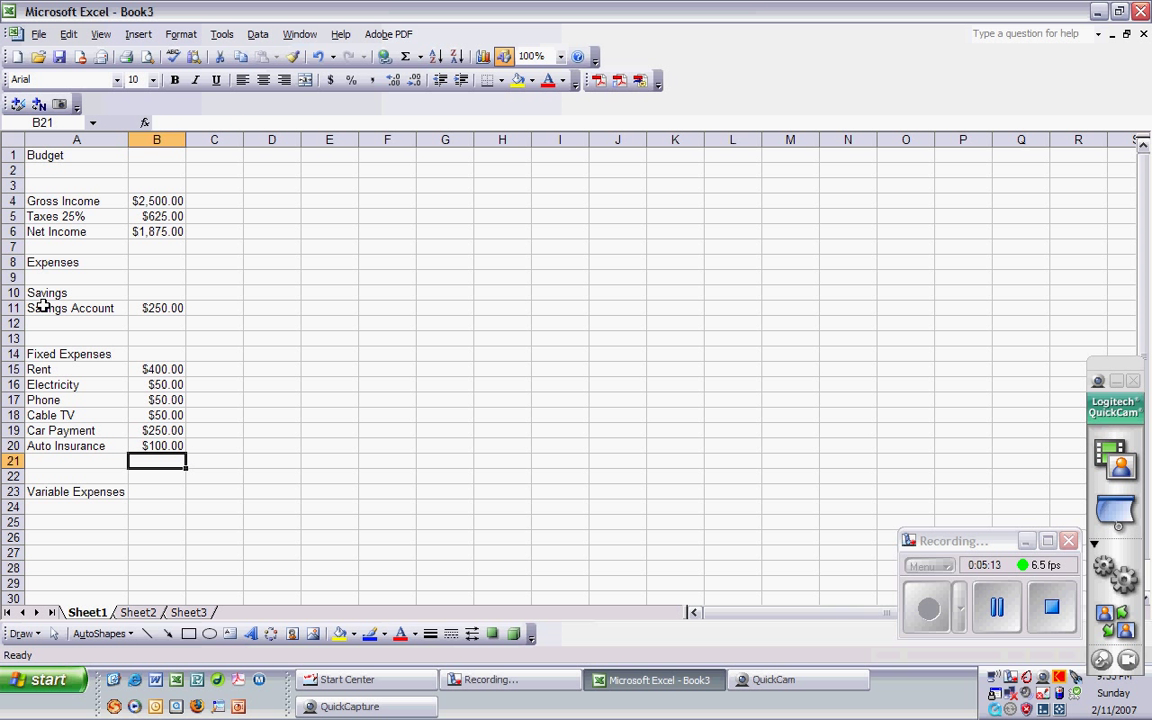
Add the fixed expense "Gas" in row 21 with an amount of 50 in column B.
key("Left")
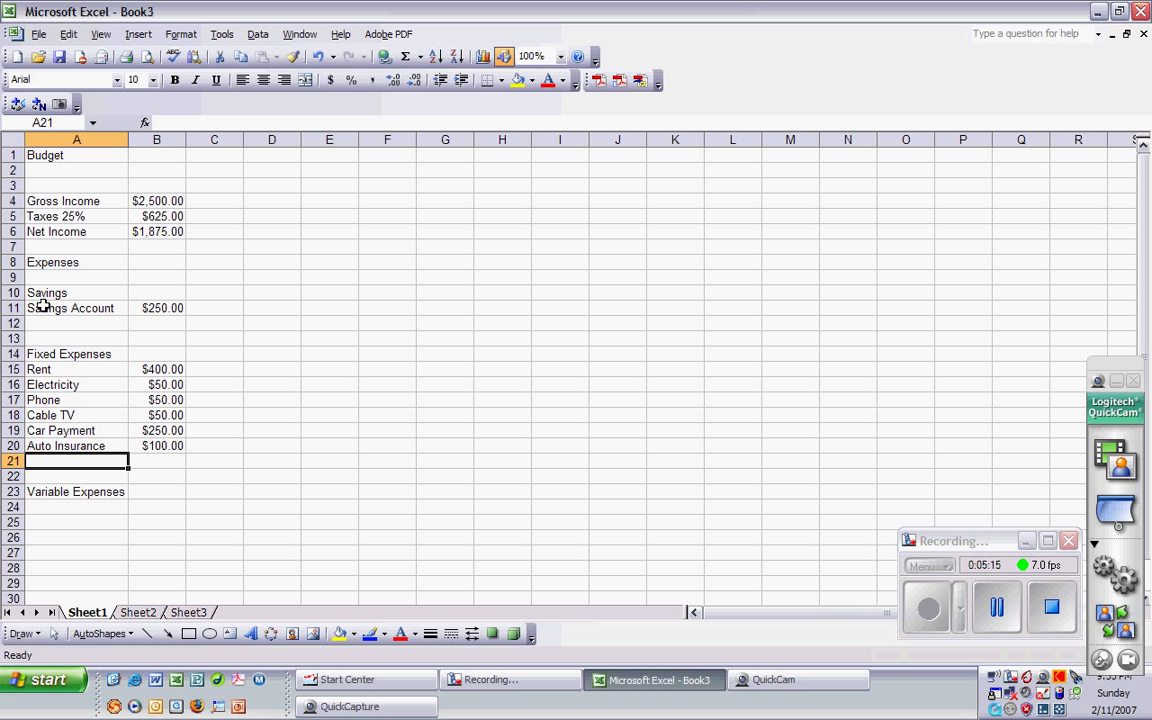
type("Gas")
key("Right")
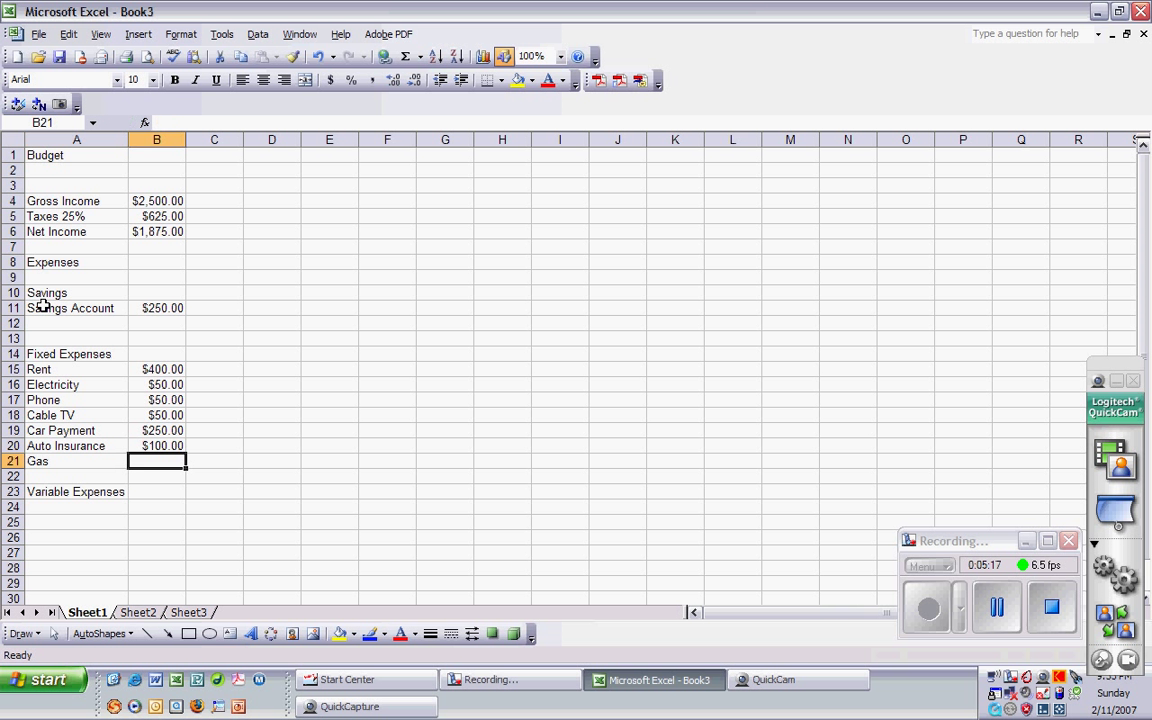
type("50")
key("Return")
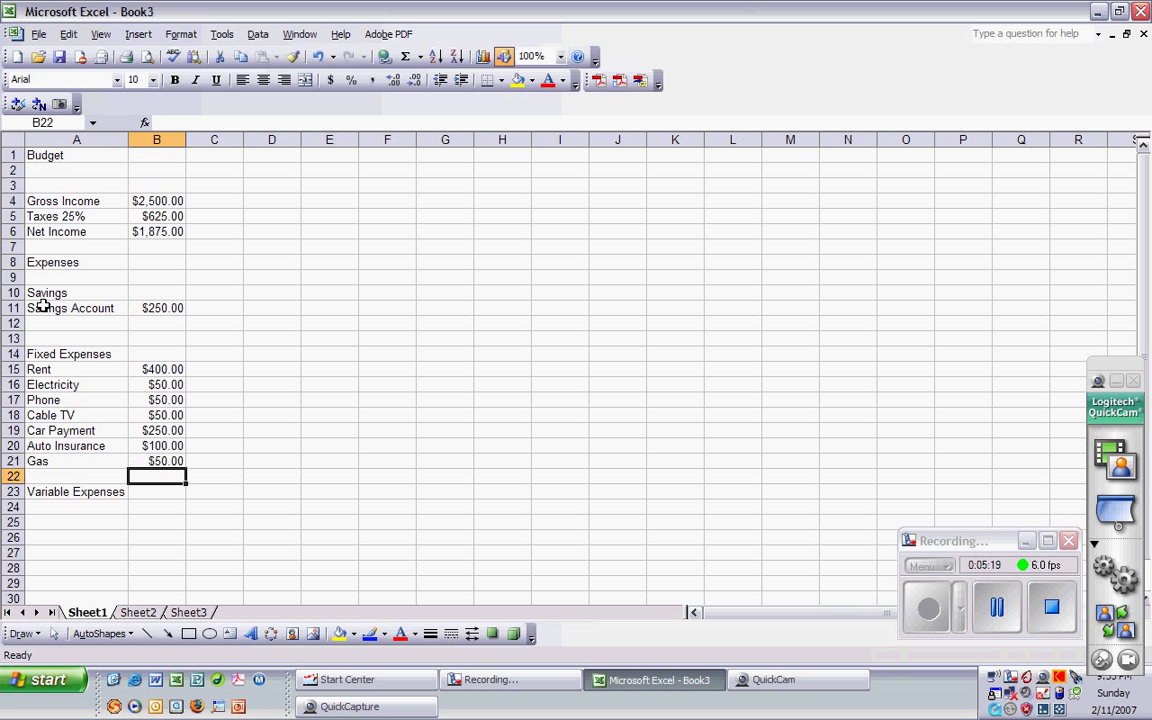
Add the variable expense "Entertainment" in row 24 with an amount of 150 in column B.
key("Up")
key("Up")
key("Down")
key("Down")
key("Down")
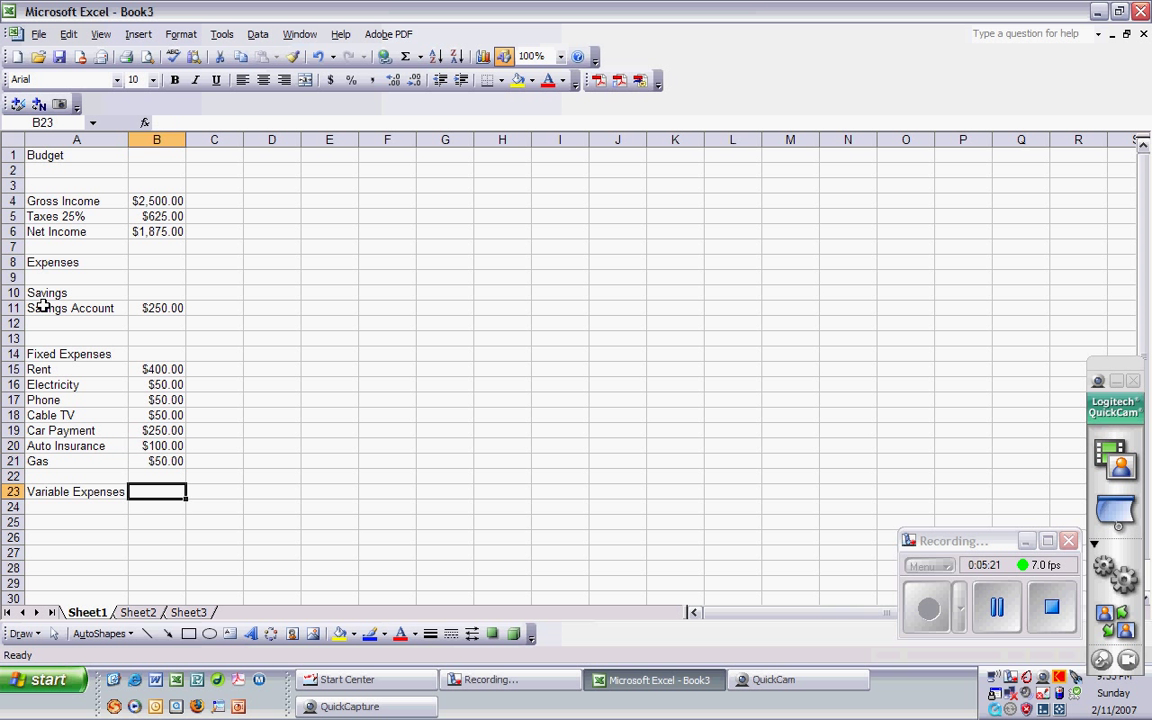
key("Down")
key("Left")
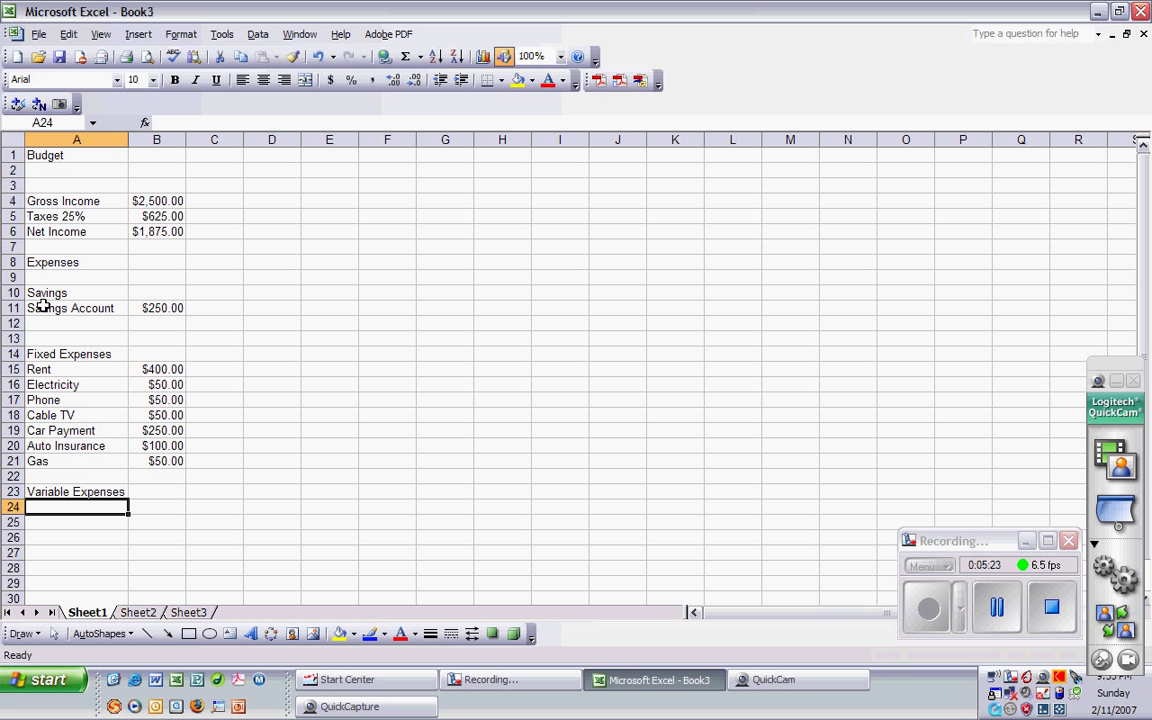
type("Ent")
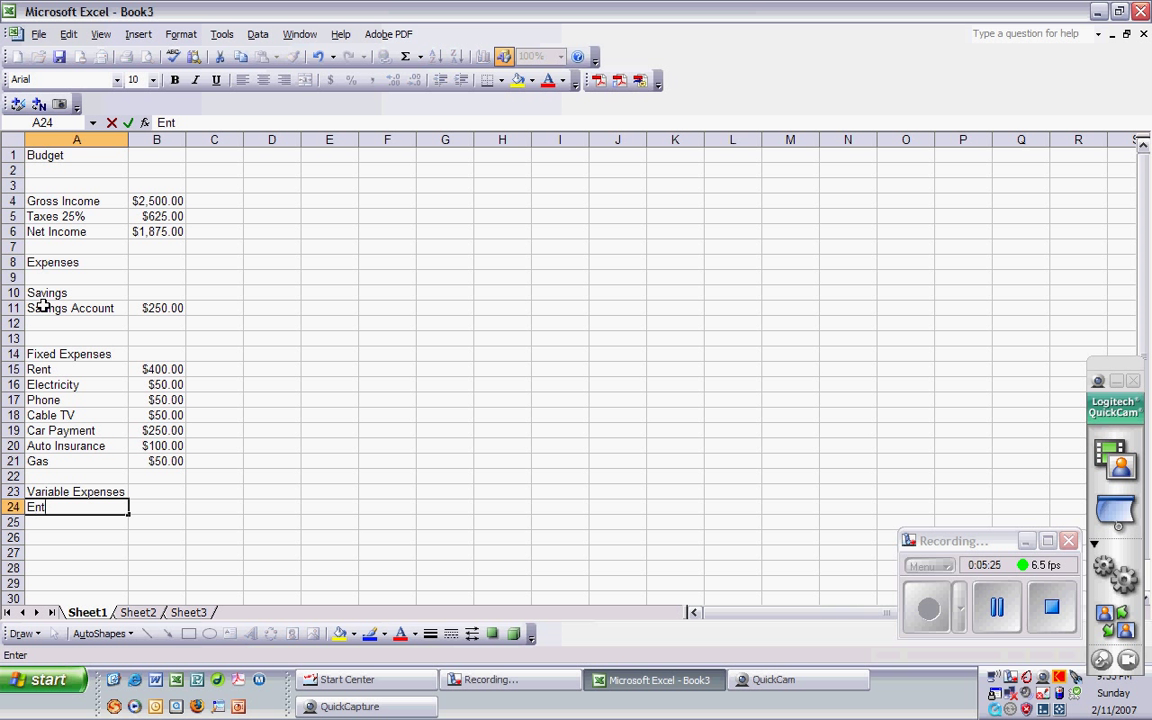
type("ertainment")
key("Return")
key("Up")
key("Right")
type("1")
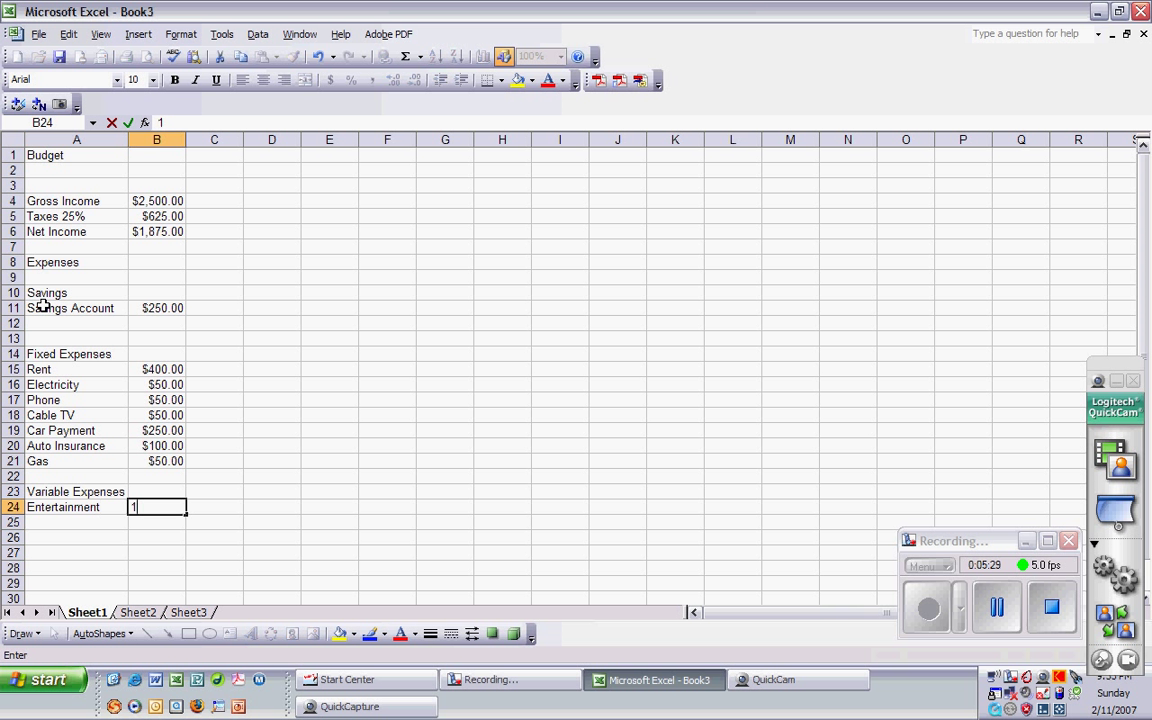
type("50")
key("Return")
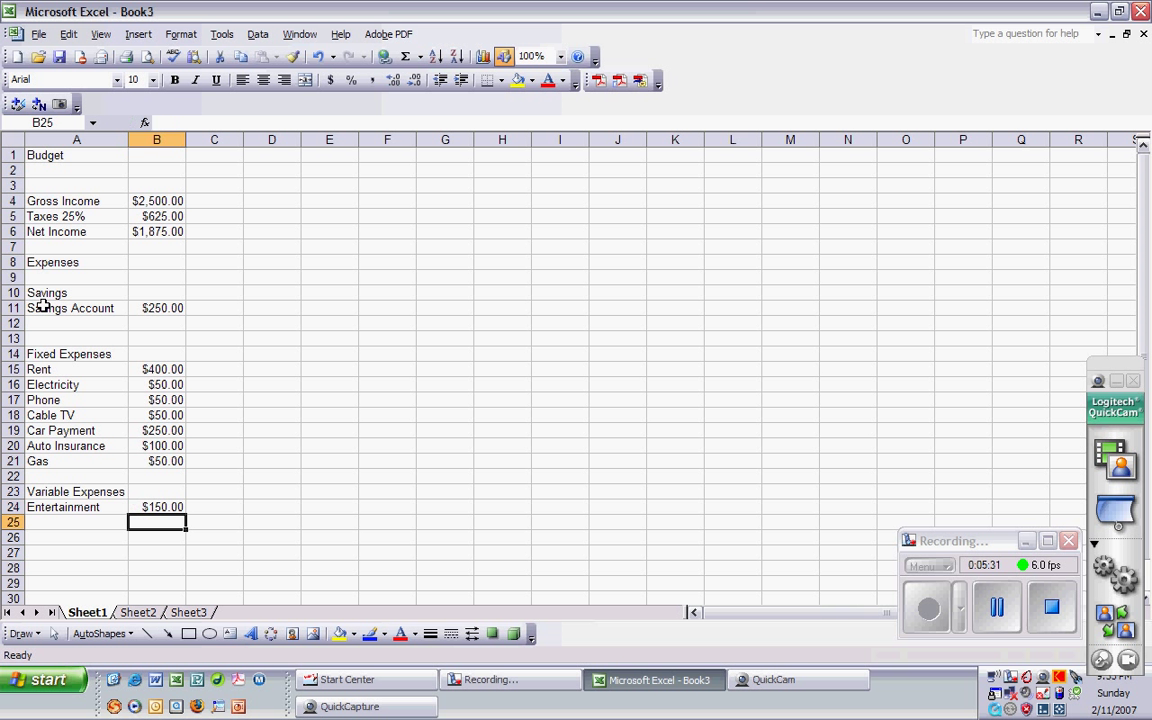
Add the variable expense "Misc." in row 25 with an amount of 50 in column B.
key("Left")
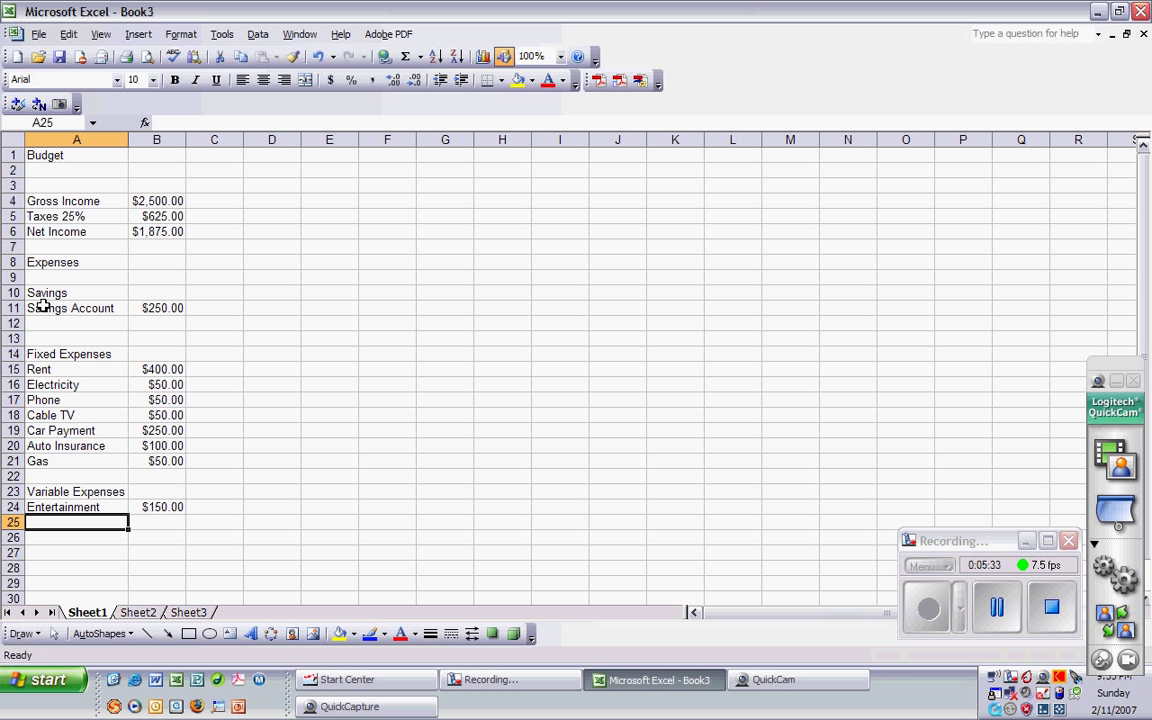
type("Misc.")
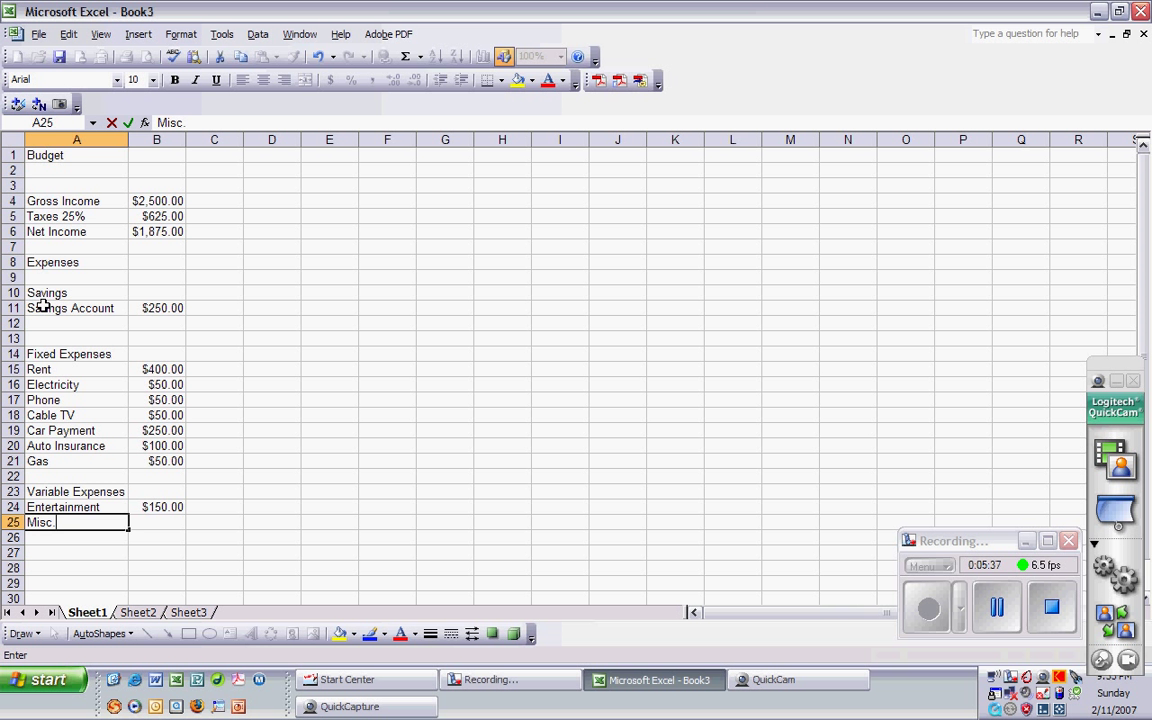
key("Tab")
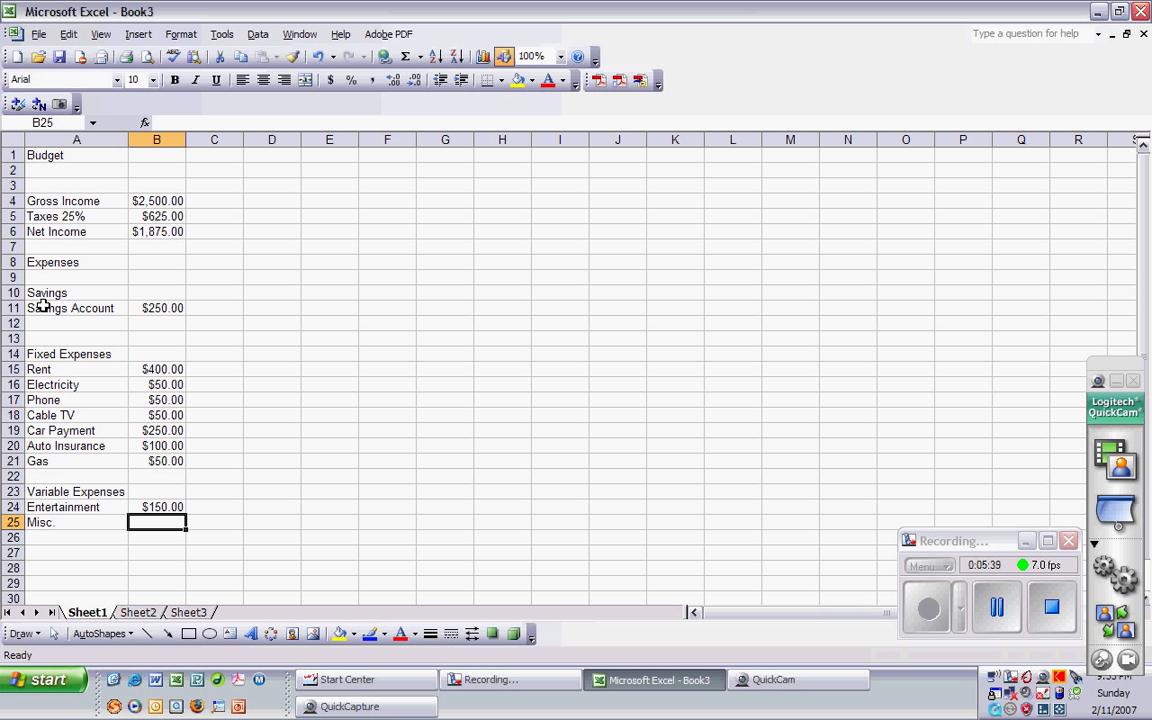
type("50")
key("Return")
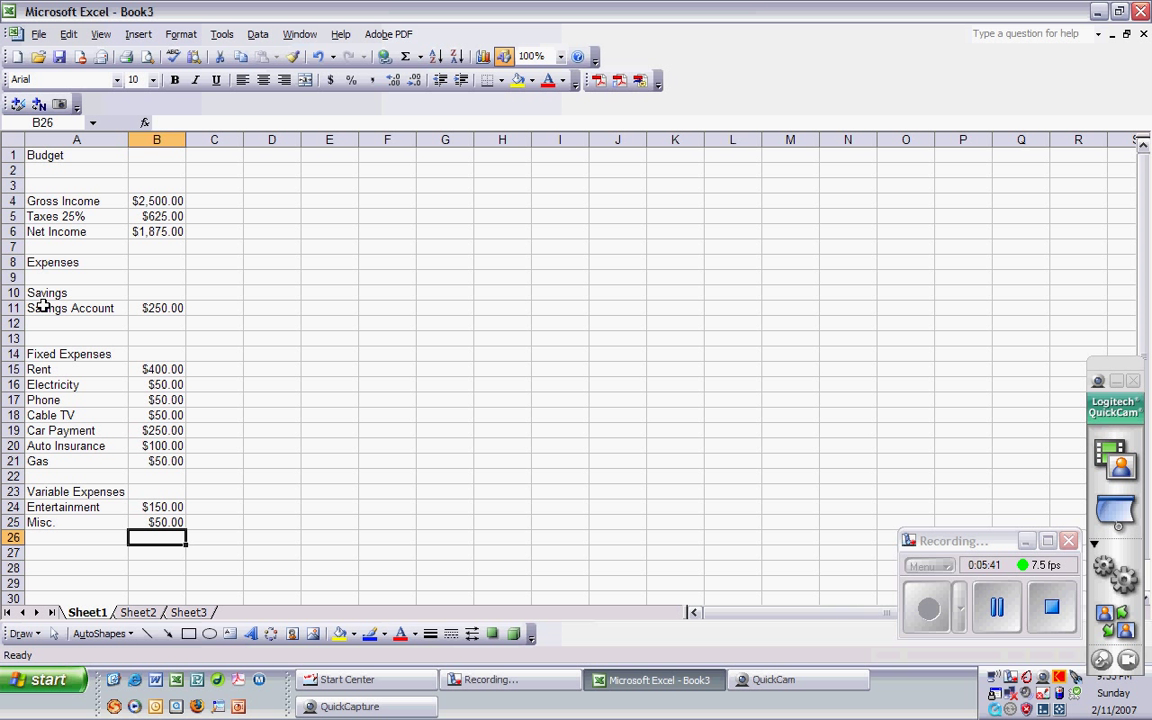
Add the variable expense "Vacation Fund" in row 26 with an amount of 100 in column B.
key("Left")
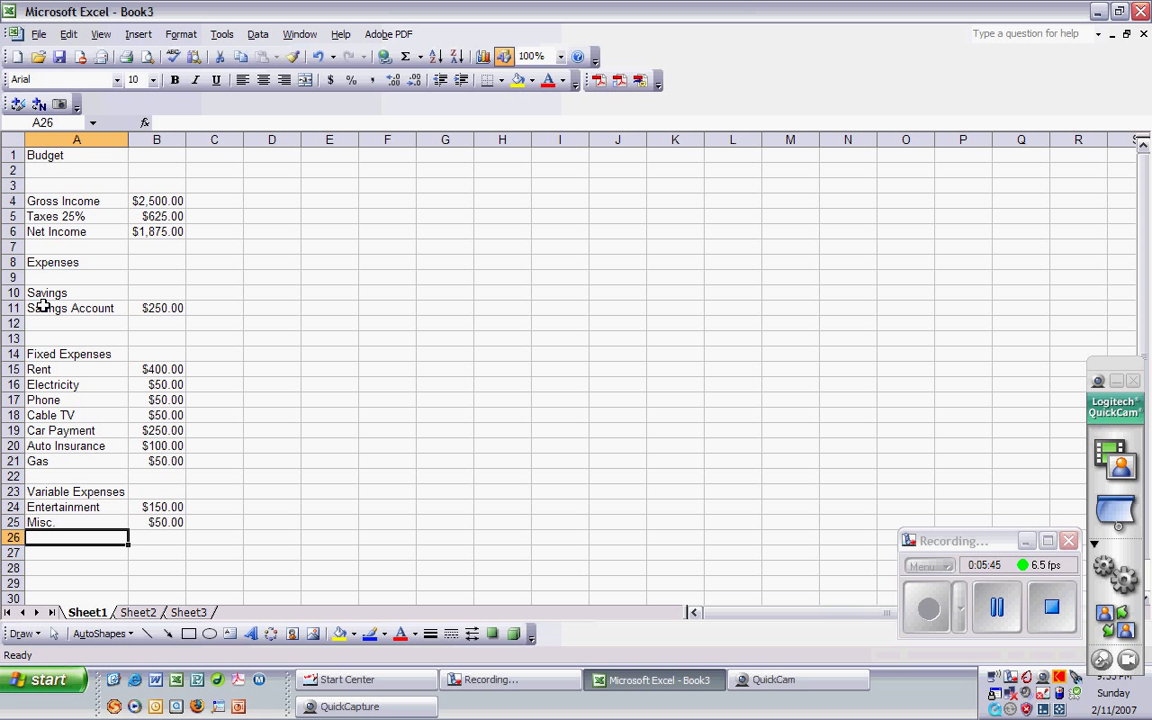
type("Vacat")
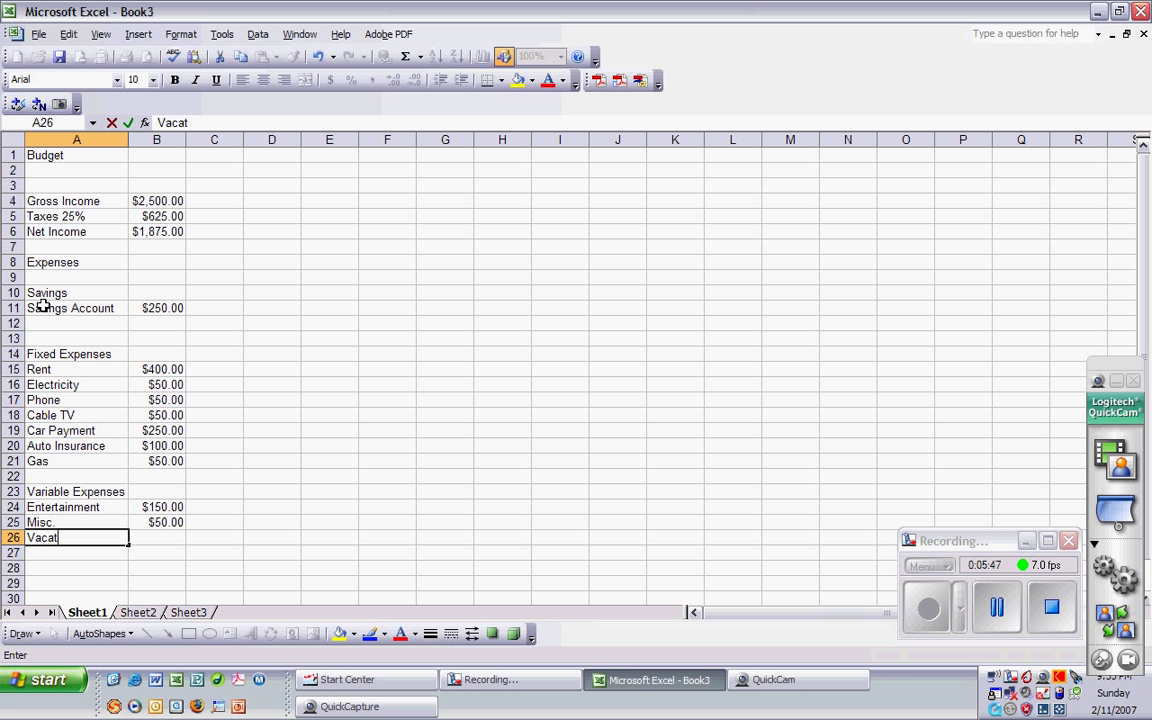
type("ion Fund")
key("Return")
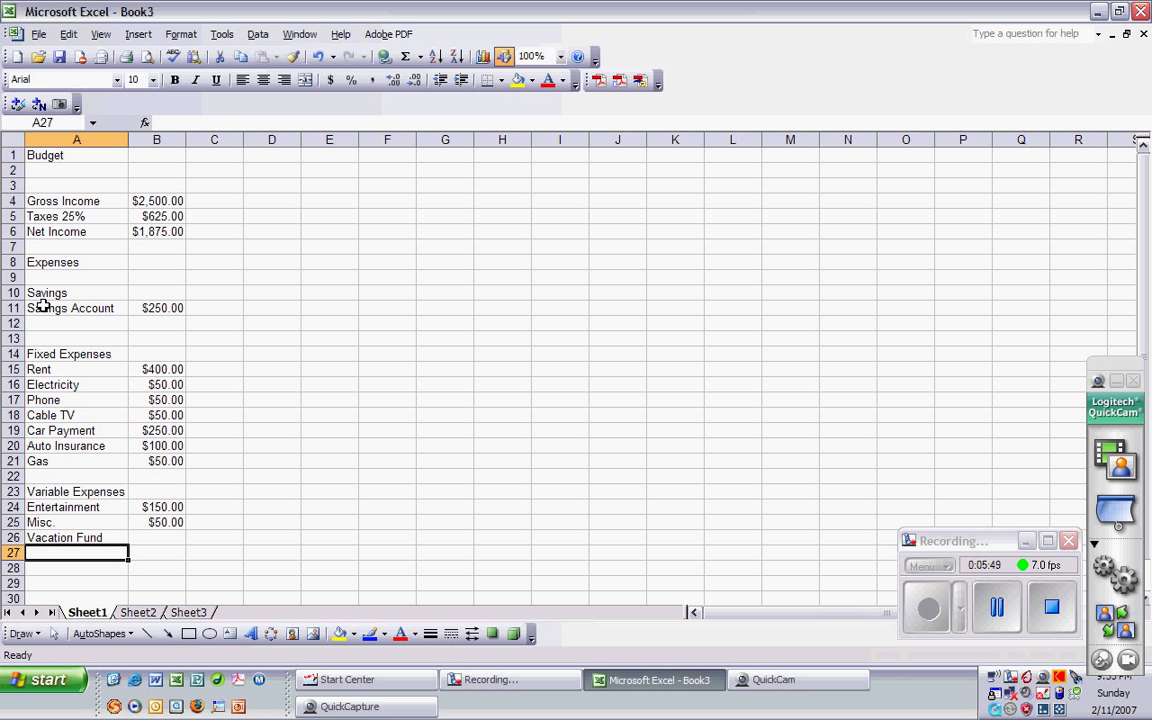
key("Up")
key("Right")
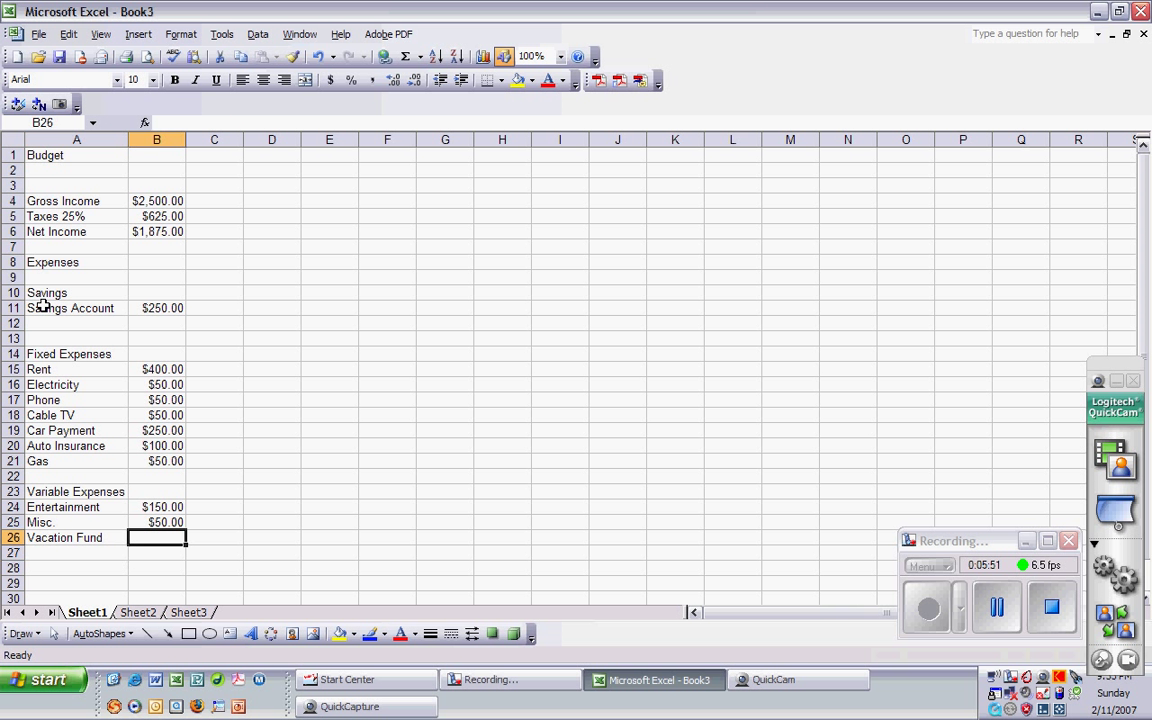
type("100")
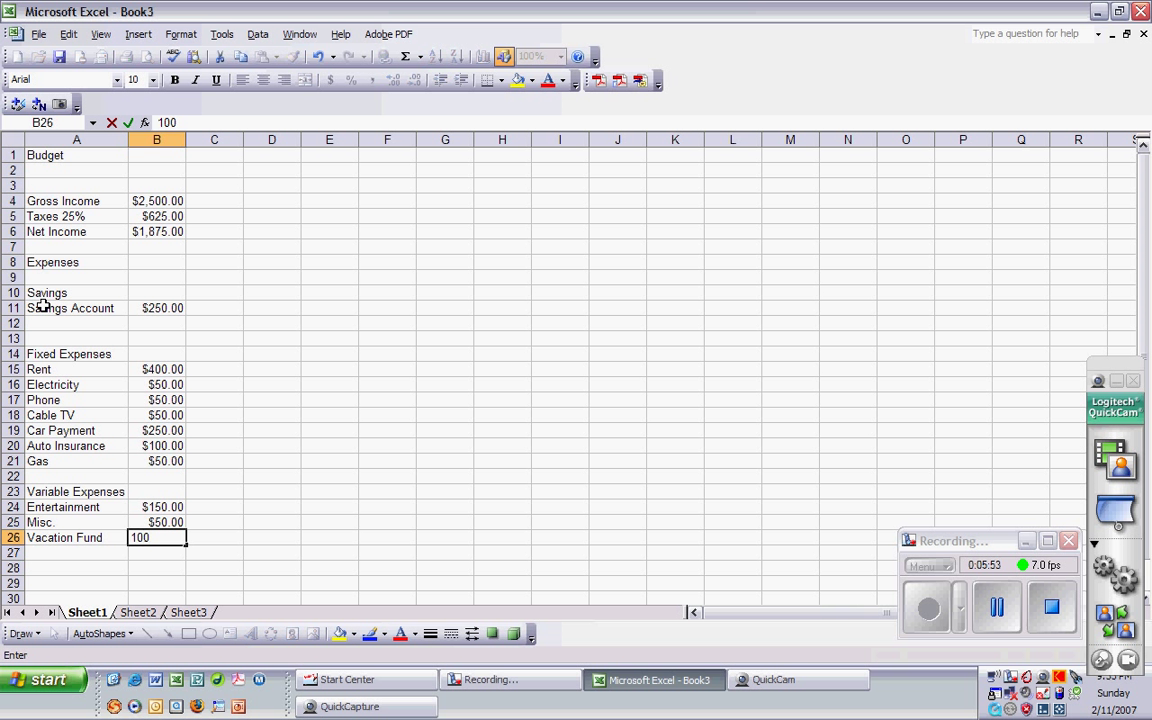
key("Return")
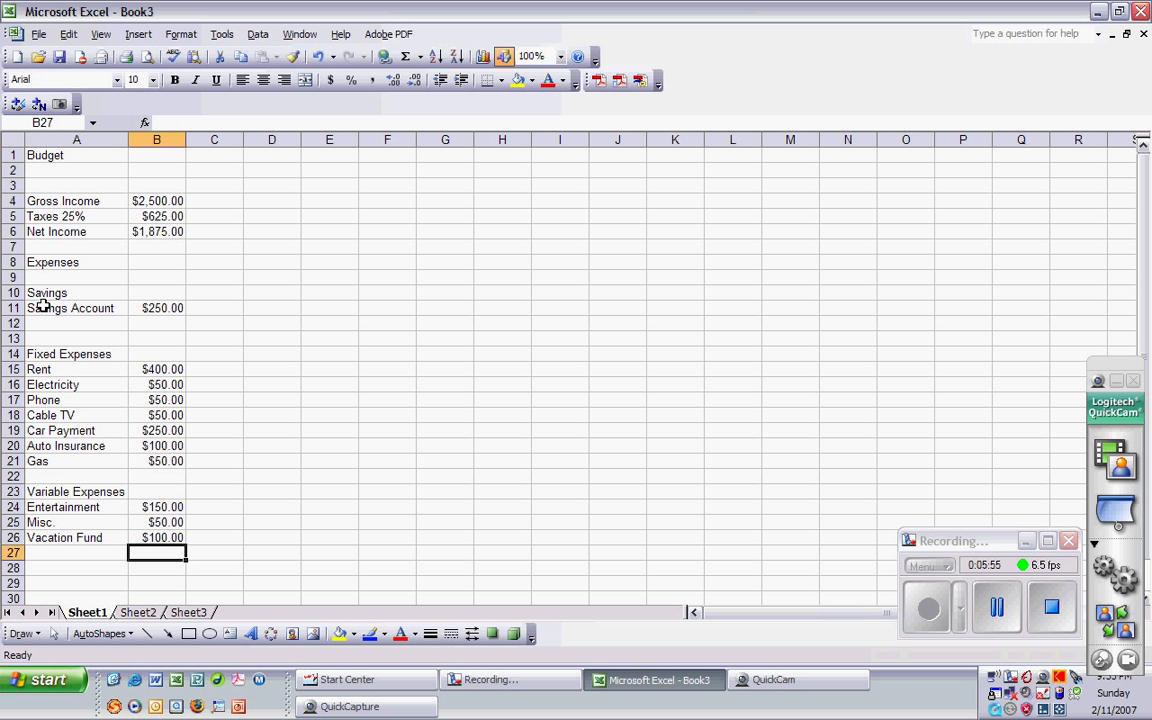
Enter the label "Total Expenses" in cell A28, leaving row 27 blank below the variable expenses.
key("Left")
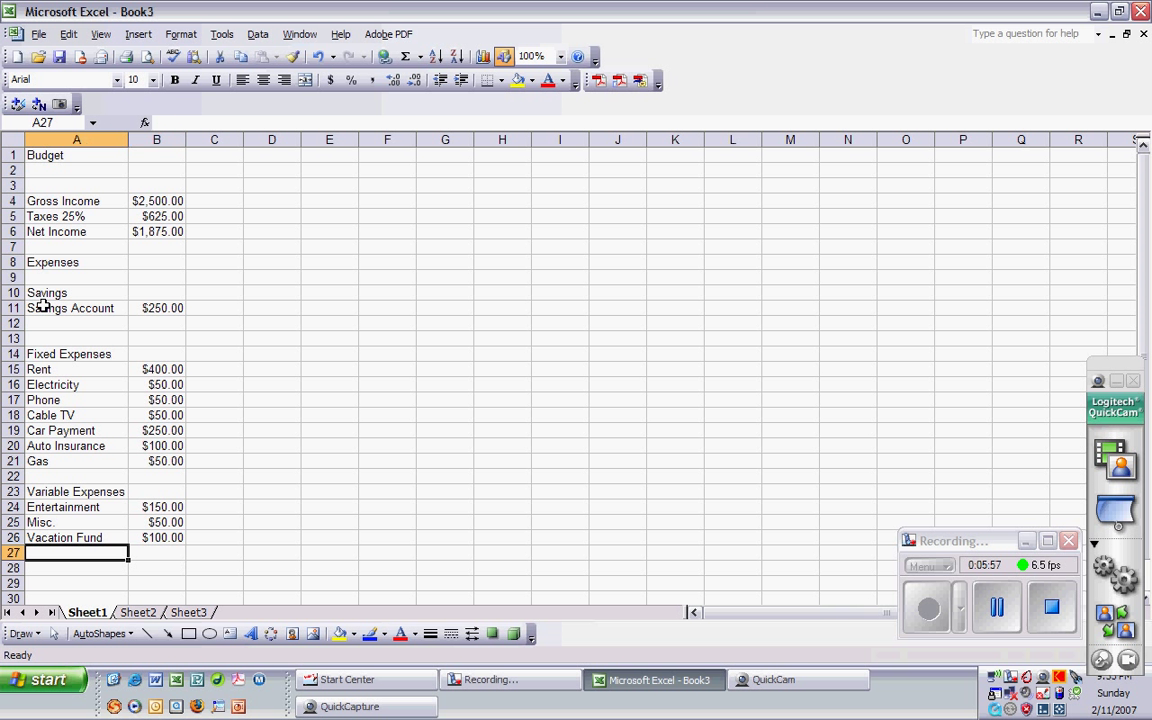
key("Down")
type("To")
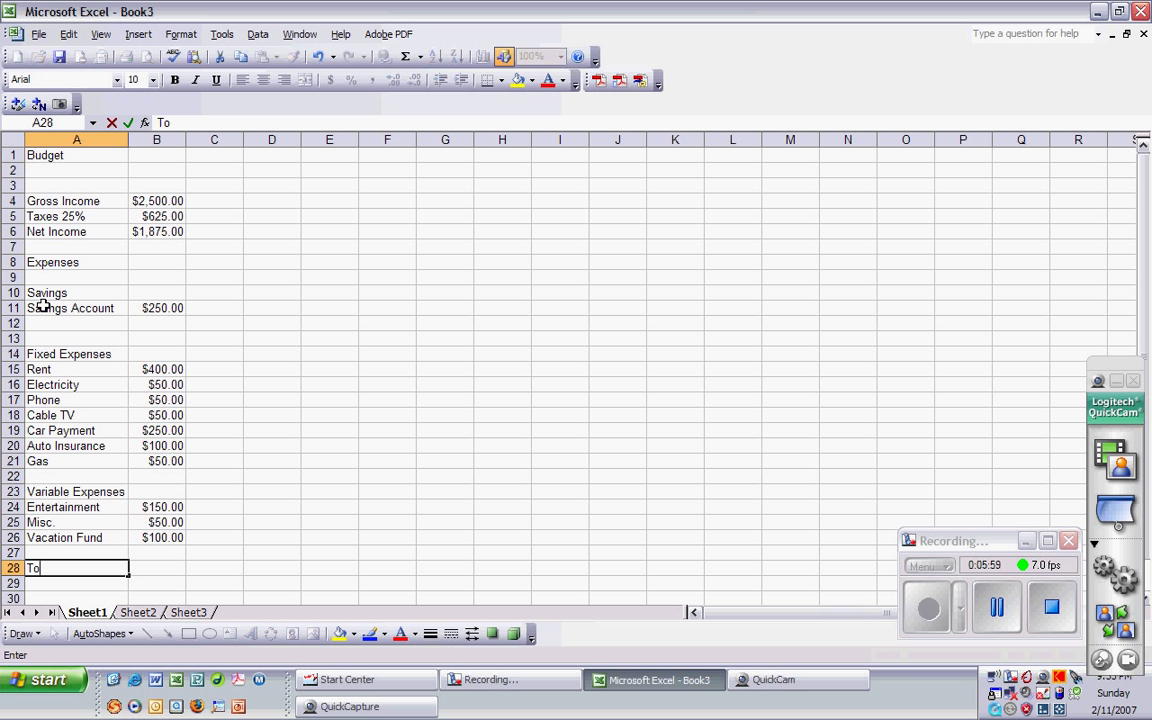
type("tal Expenses")
key("Return")
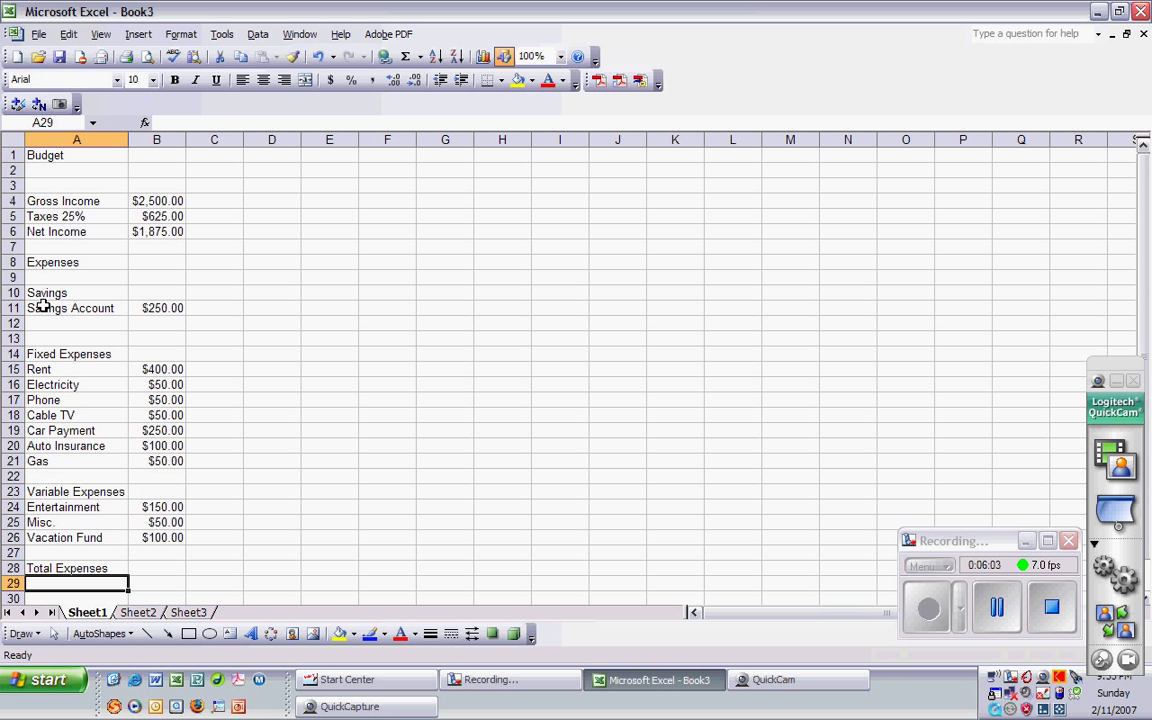
Total all savings and expense amounts in cell B28 with an AutoSum over the range B11:B26.
key("Up")
key("Right")
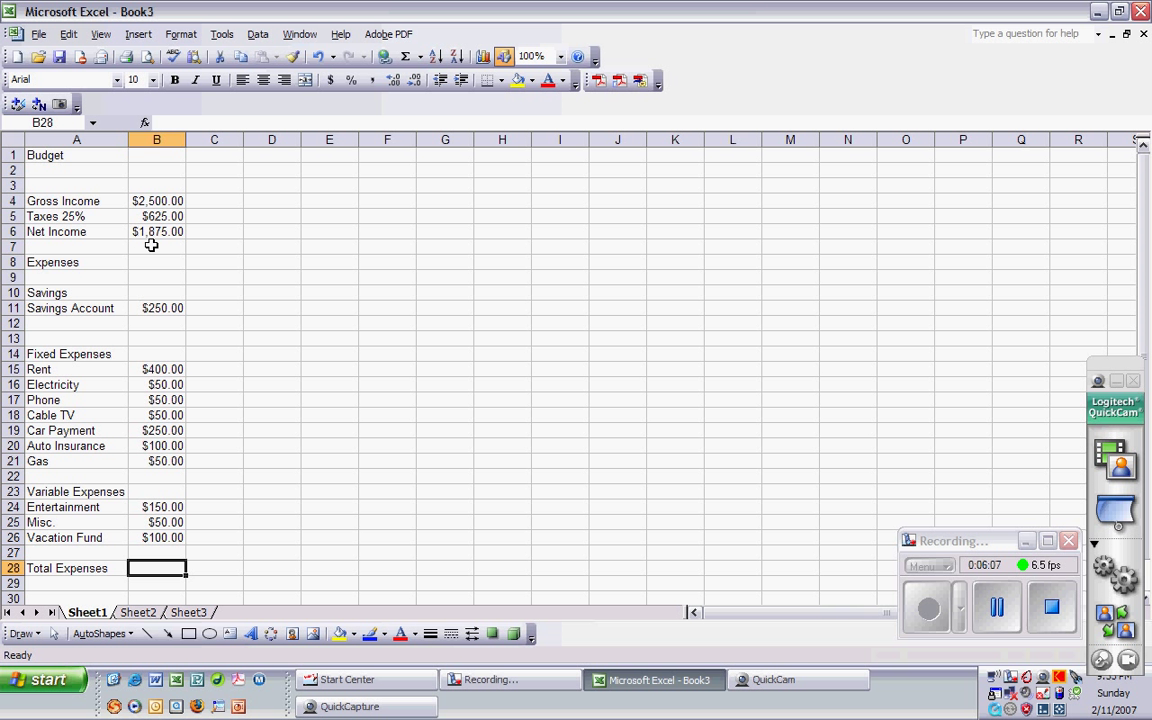
left_click(138, 588)
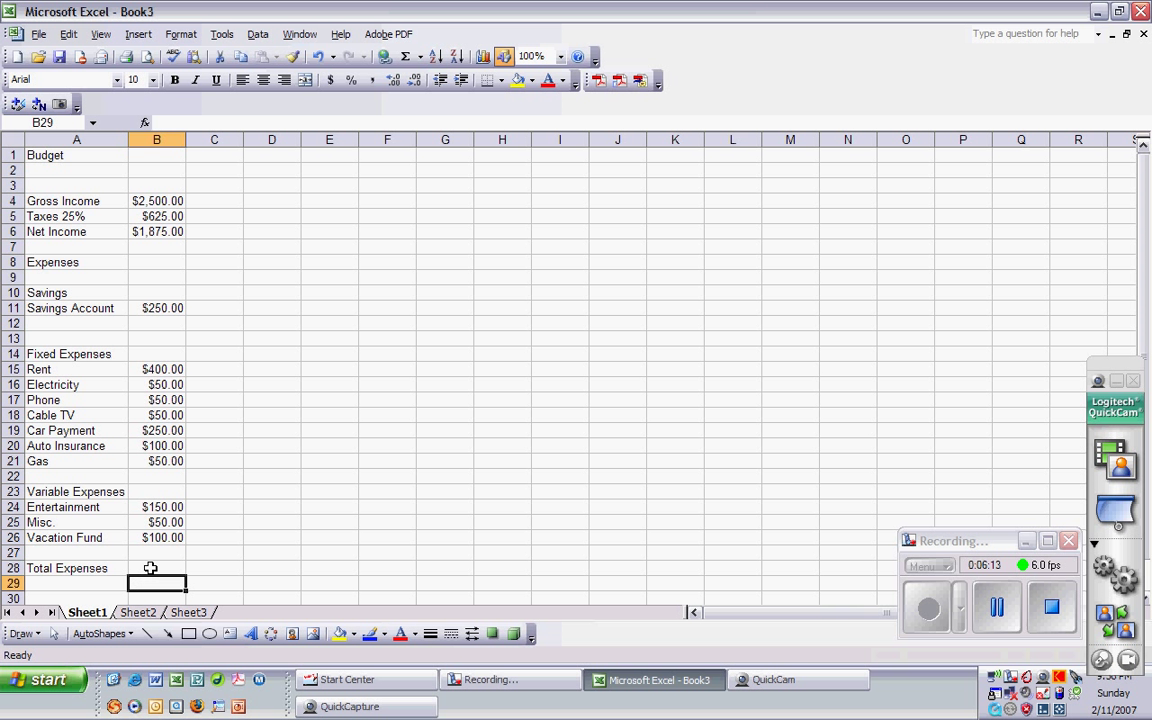
left_click(149, 567)
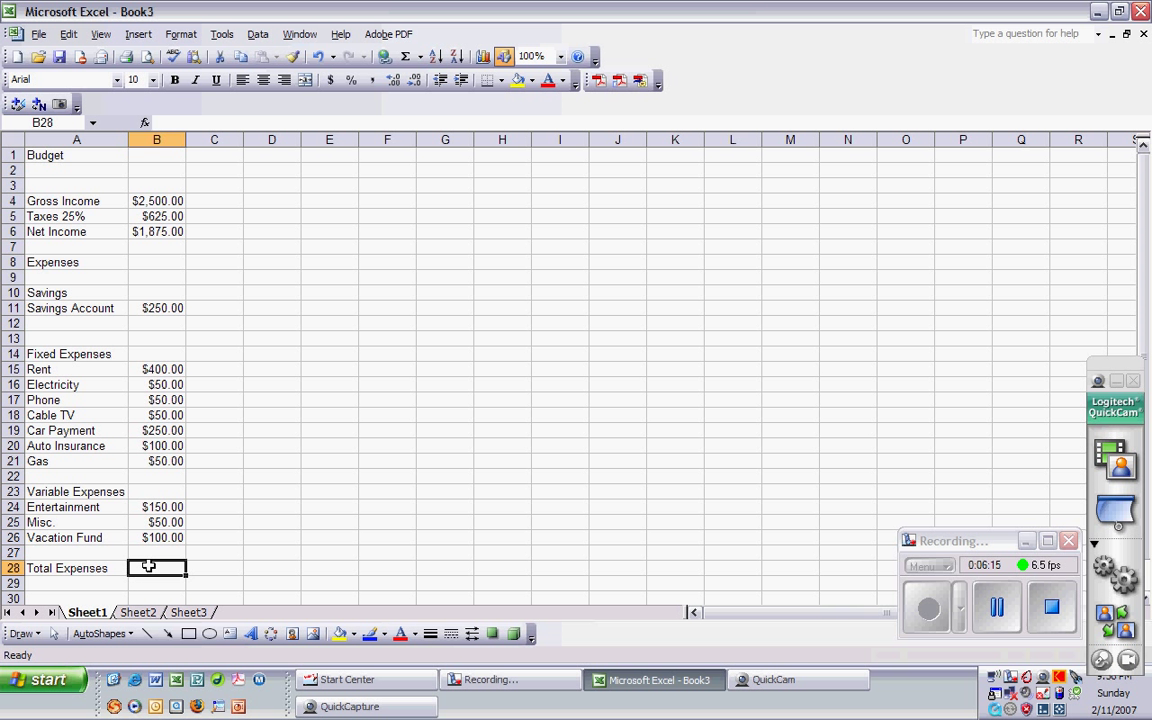
left_click(405, 57)
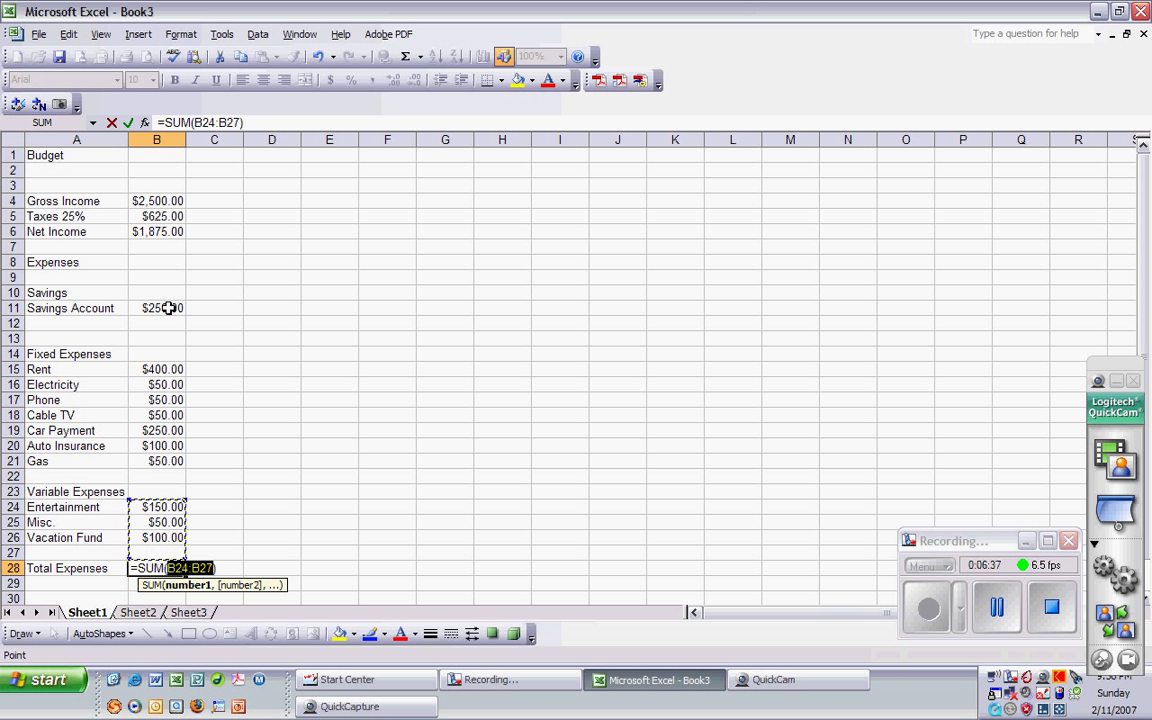
left_click_drag(168, 308, 175, 538)
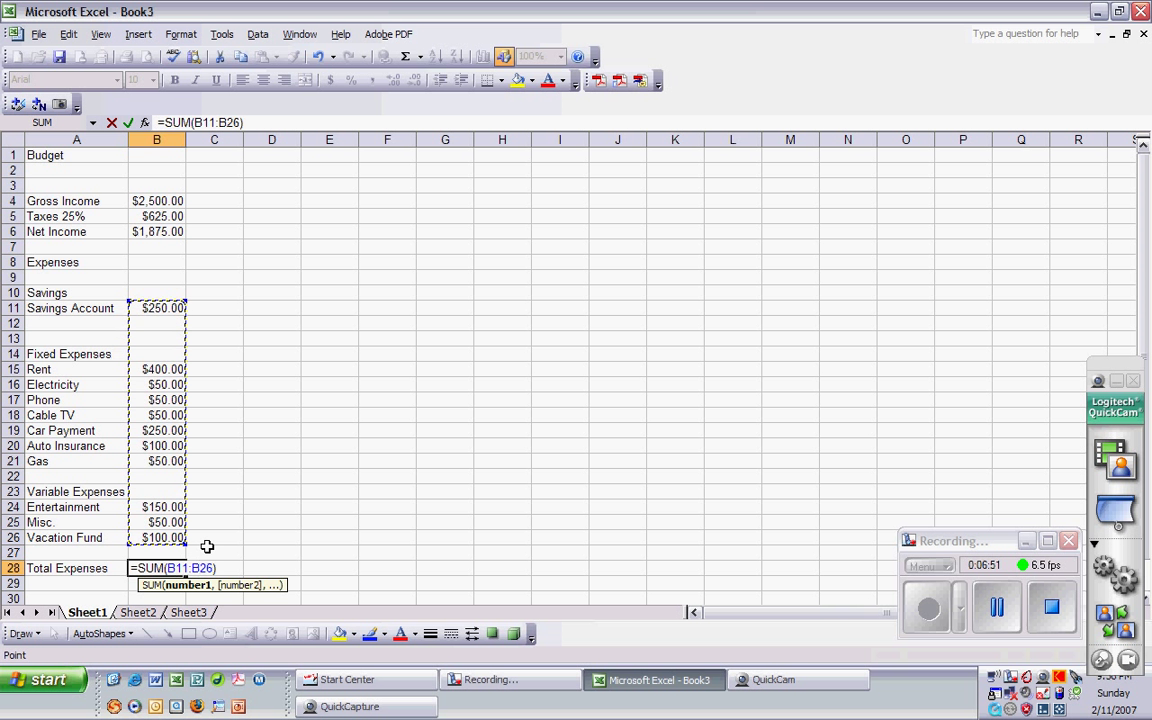
key("Return")
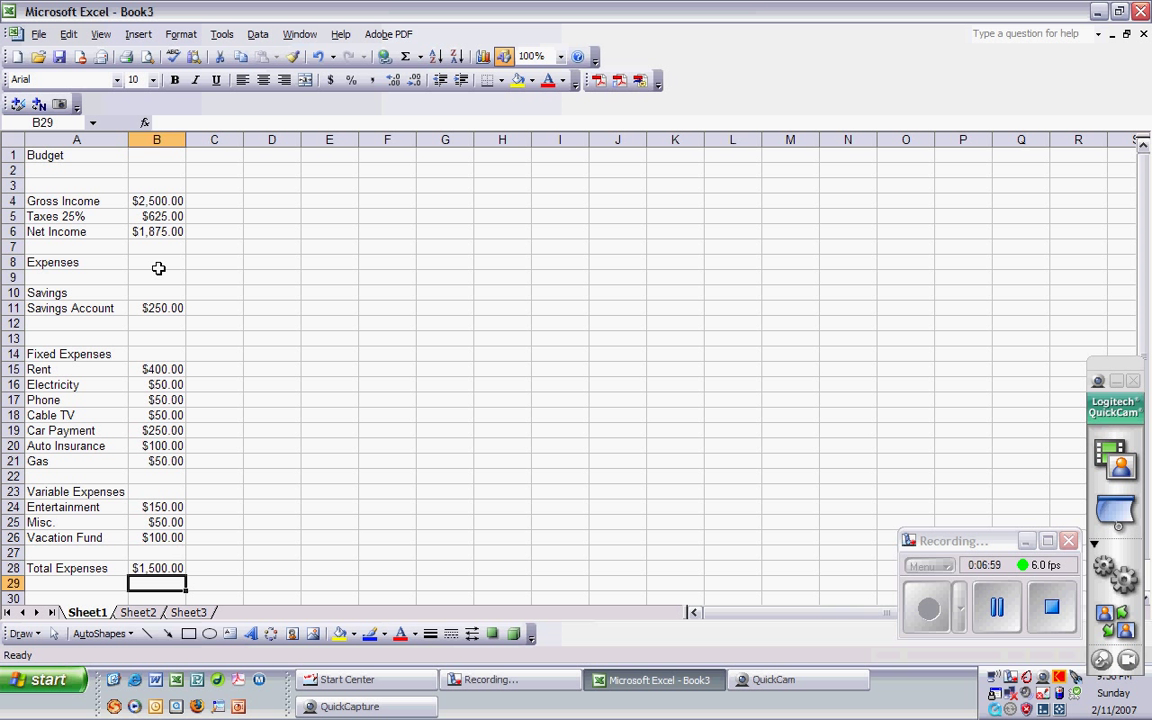
Add the savings item "Investments" in row 12 with an amount of 150 in column B.
left_click(80, 323)
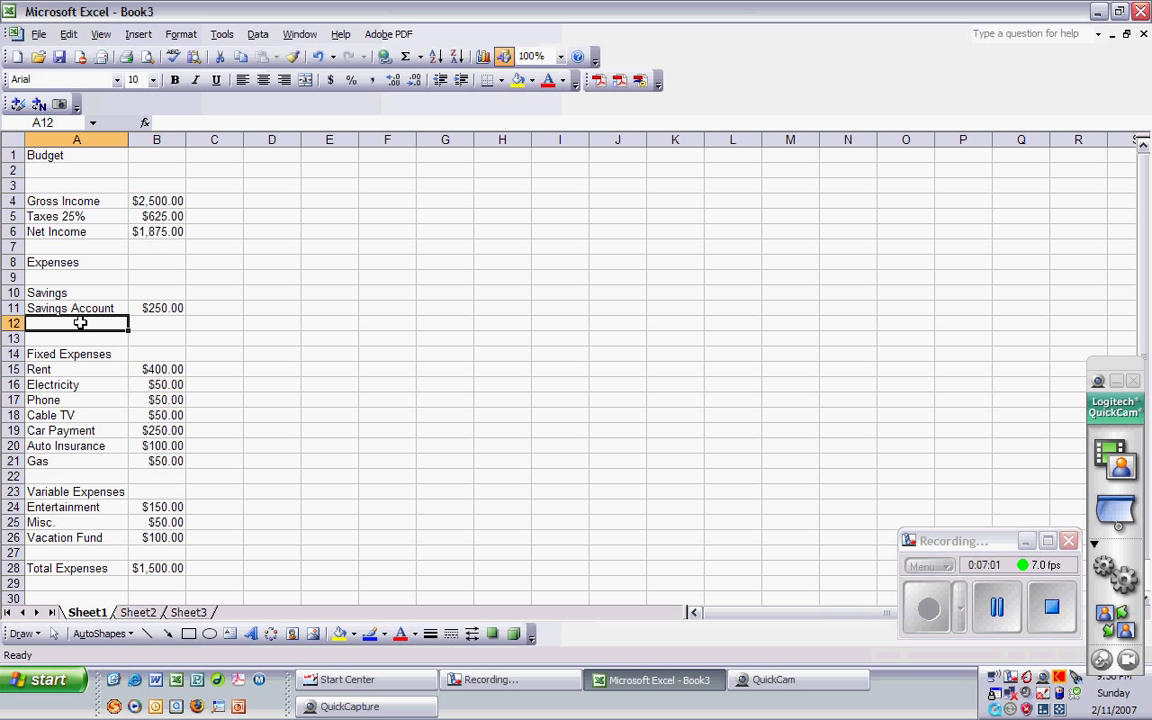
type("Inv")
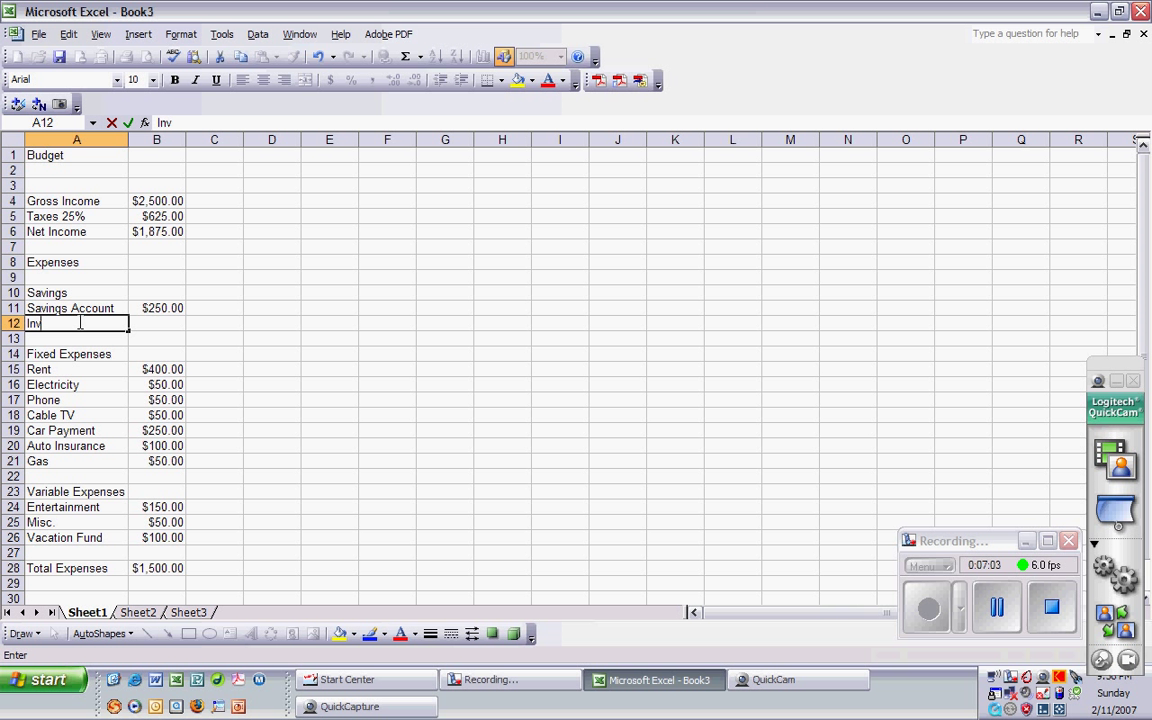
type("estment")
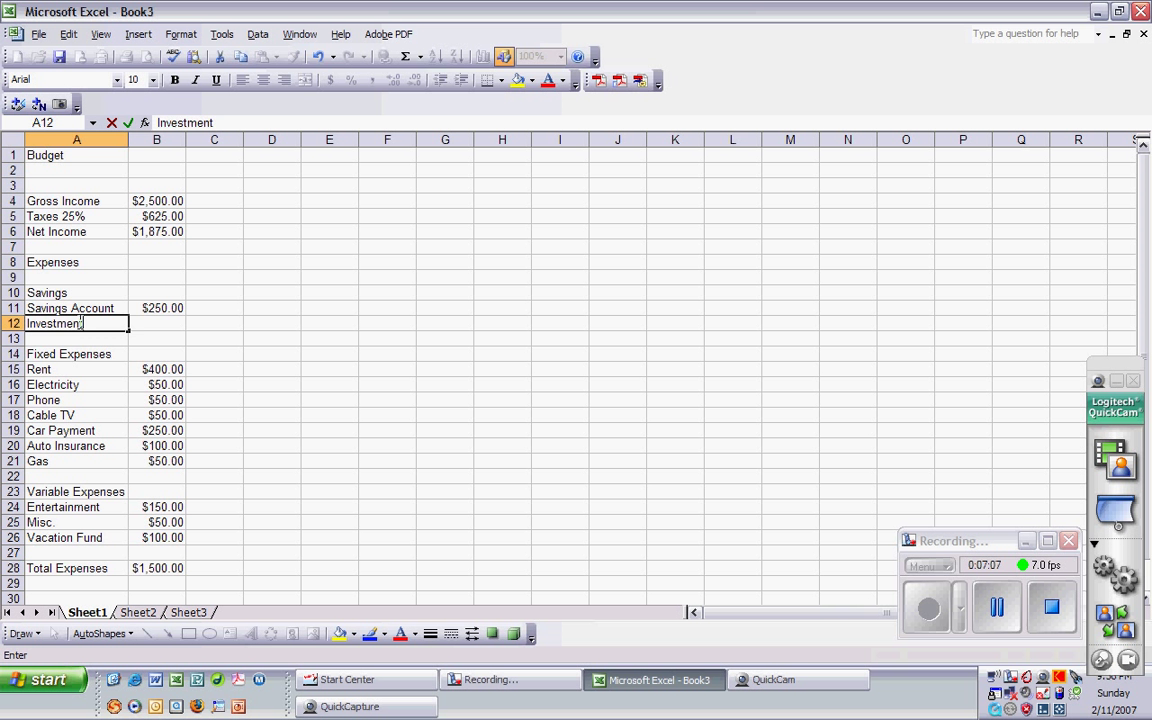
key("Return")
key("Up")
key("Right")
type("1")
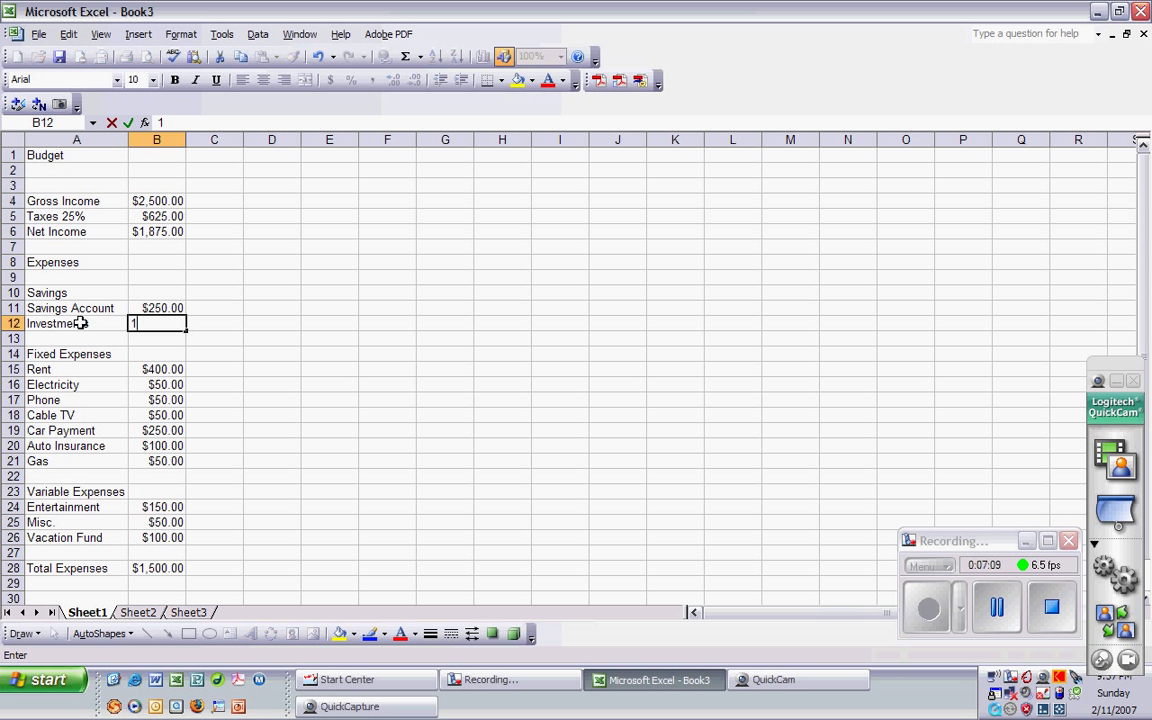
type("50")
key("Return")
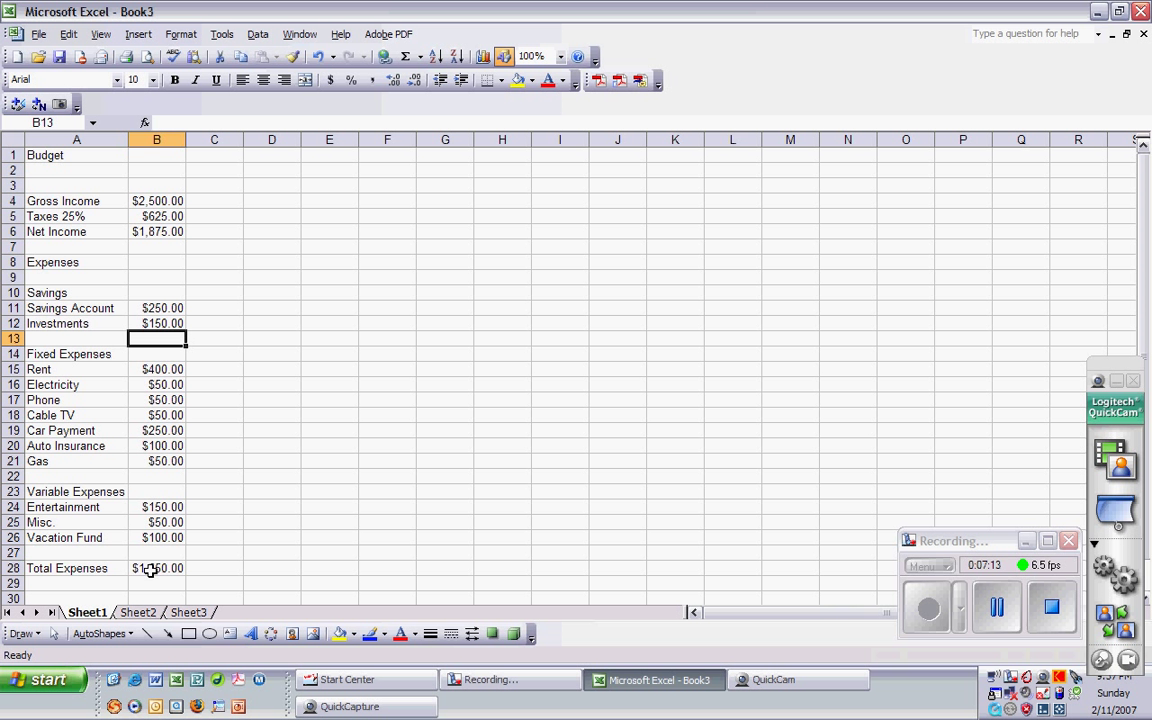
Change the Entertainment amount in cell B24 to 200.
left_click(160, 509)
type("200")
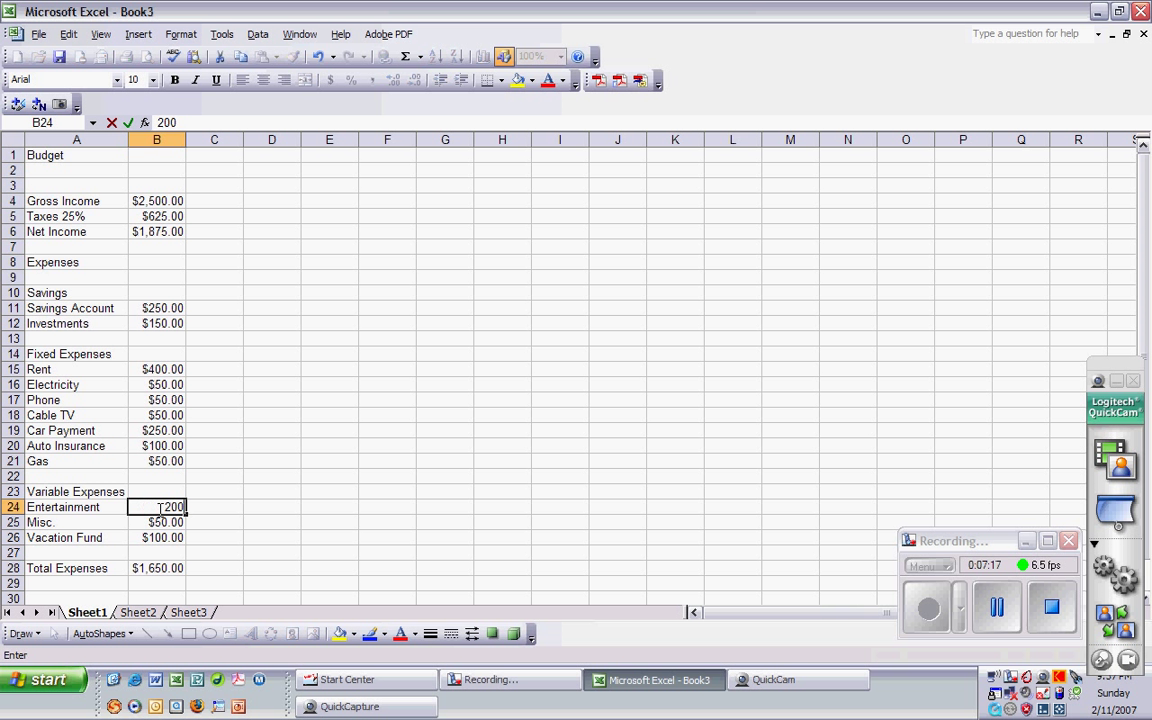
key("Return")
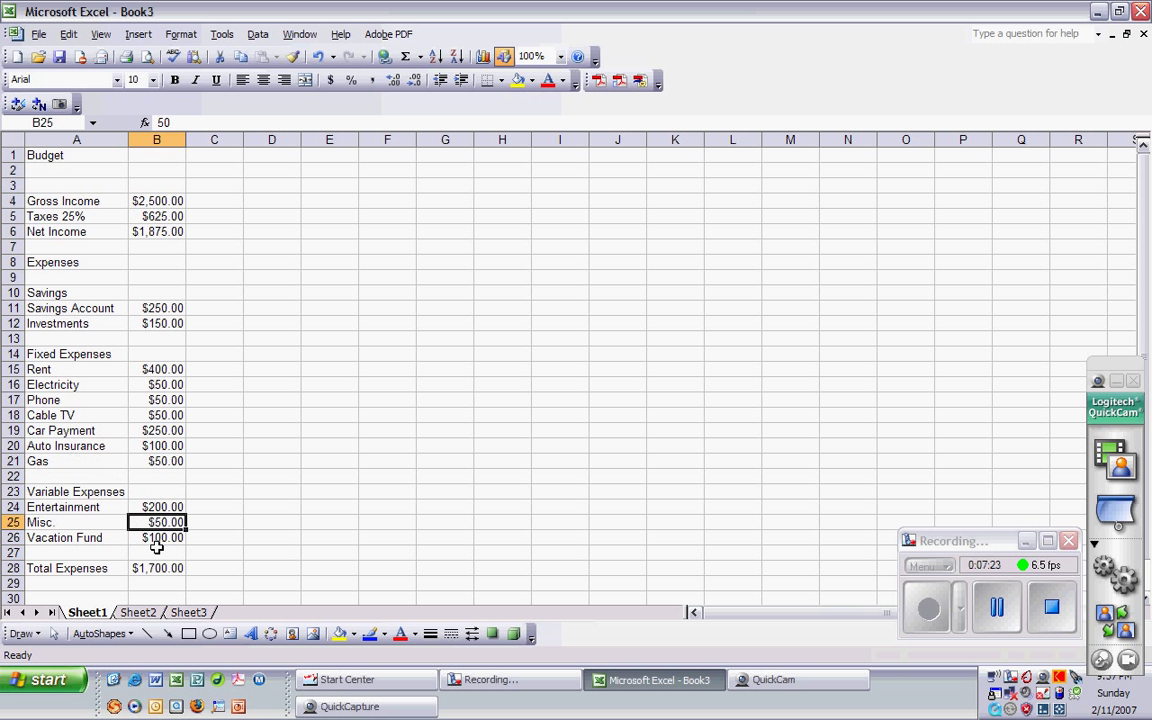
Set the Savings Account amount in B11 to 425 and compare Total Expenses with Net Income.
left_click(174, 308)
type("425")
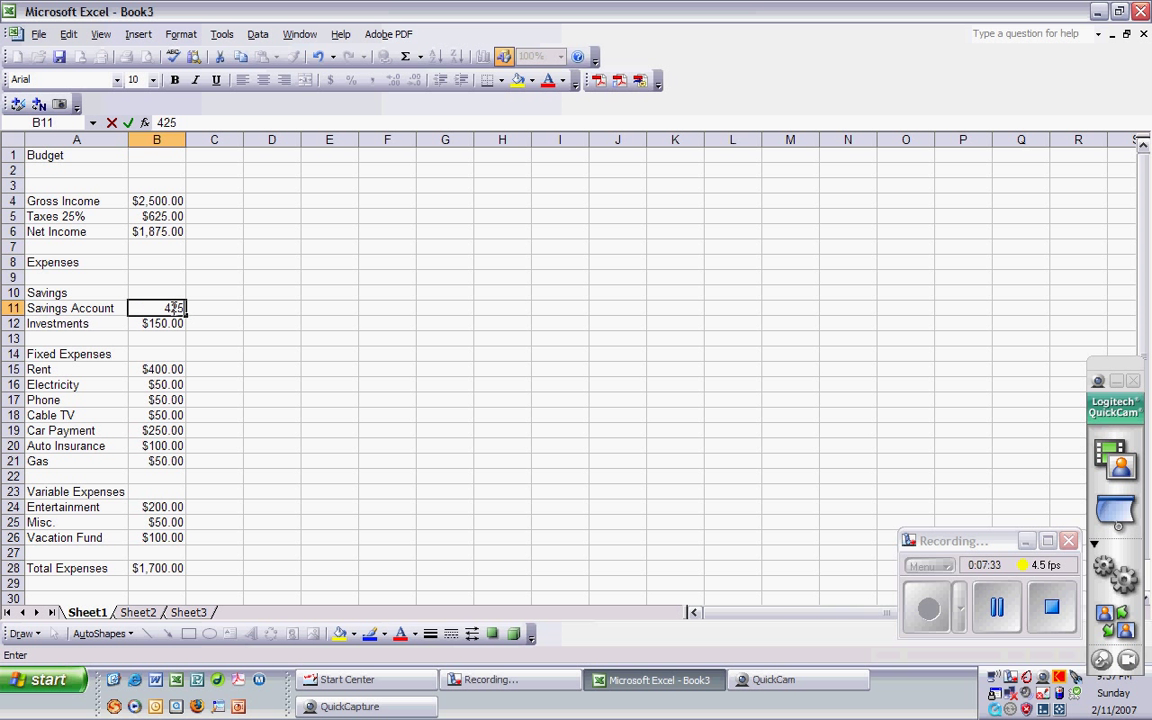
key("Return")
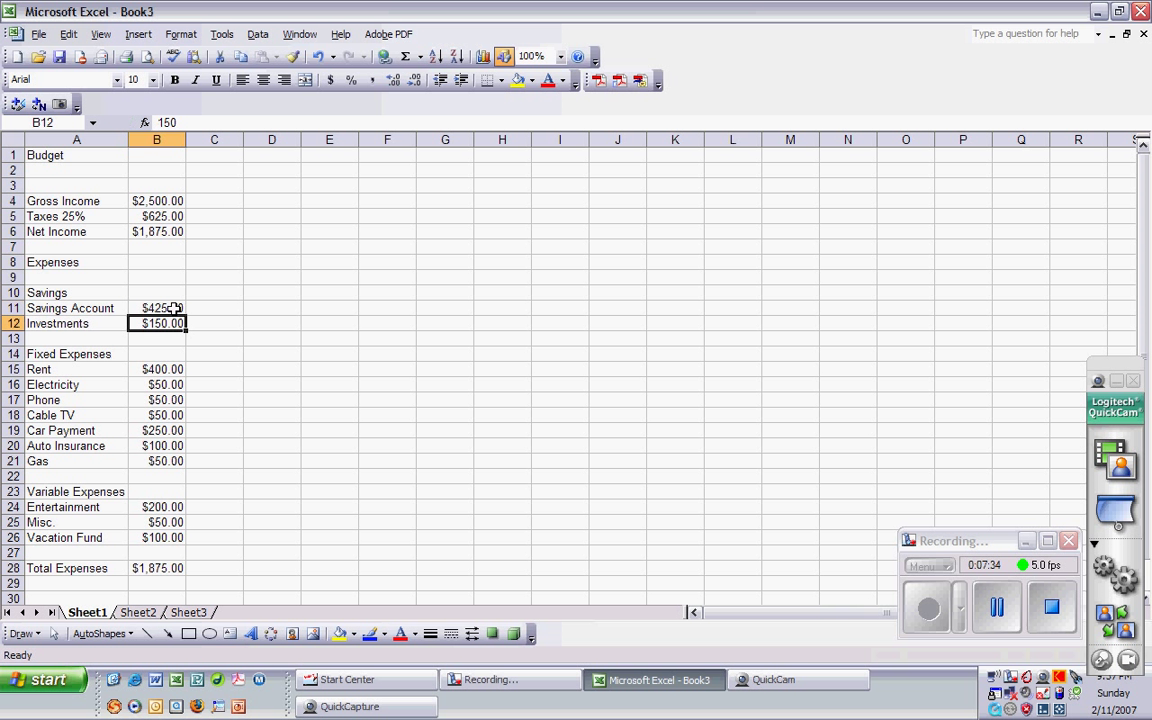
left_click(211, 383)
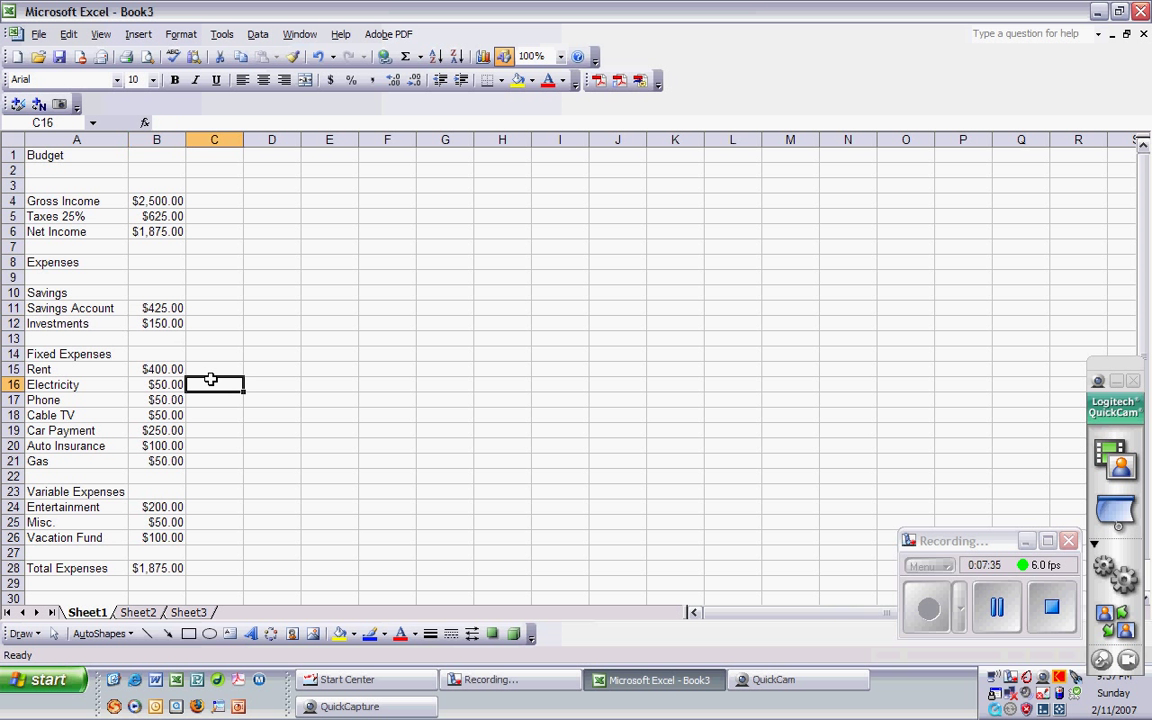
left_click(144, 569)
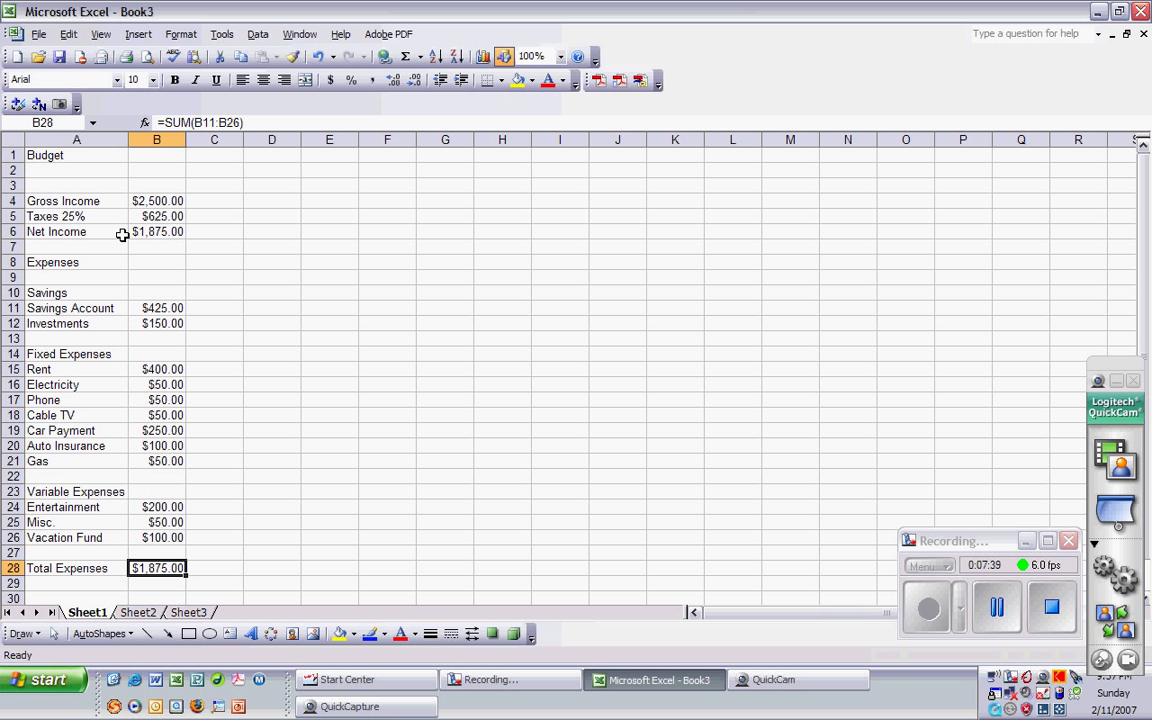
left_click(153, 231)
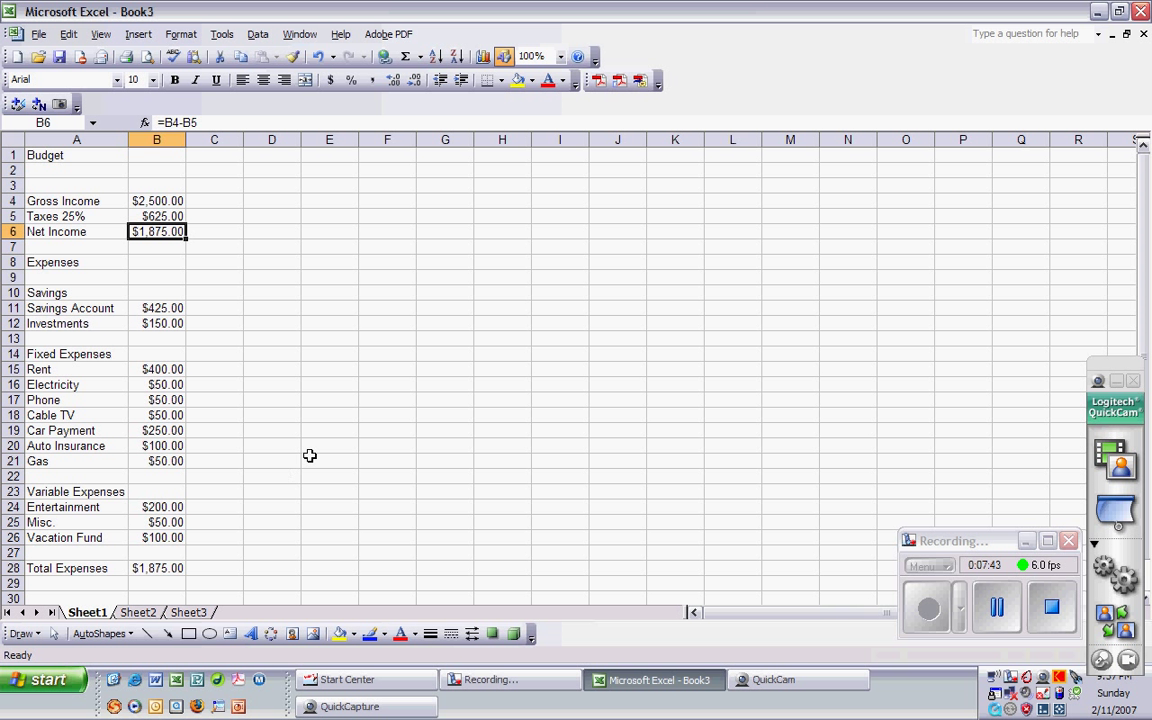
Make the section headings Savings, Fixed Expenses and Variable Expenses in column A bold.
left_click(40, 294)
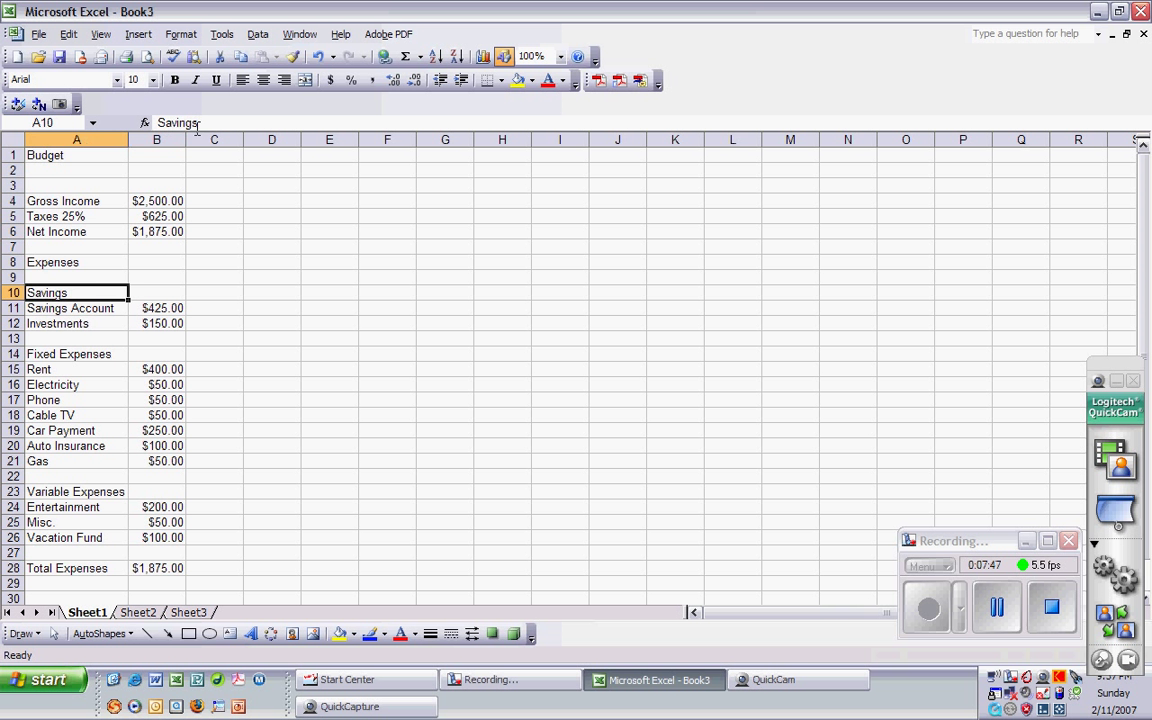
left_click(174, 80)
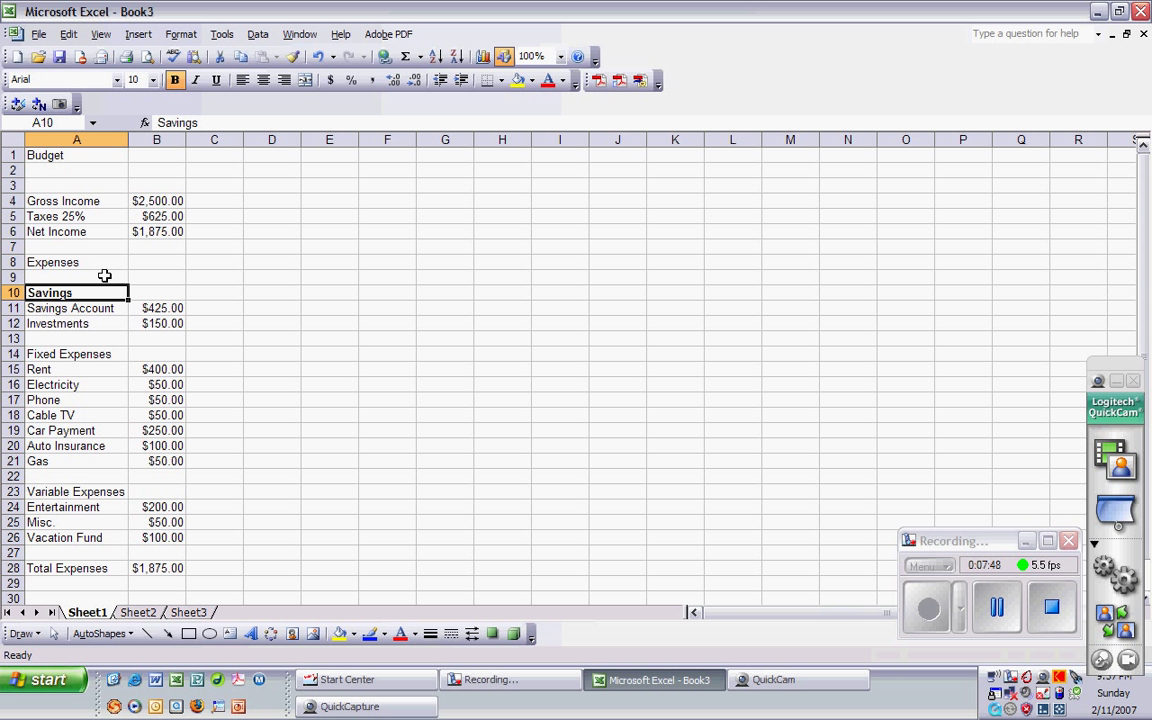
left_click(70, 354)
left_click(174, 80)
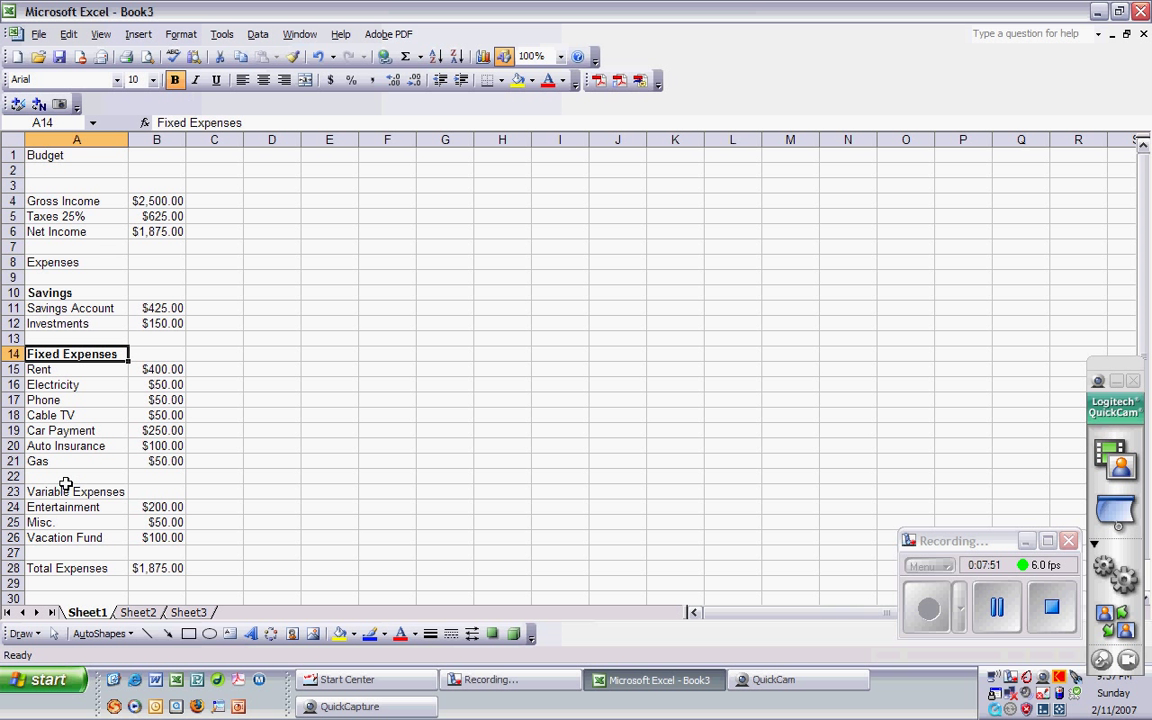
left_click(60, 491)
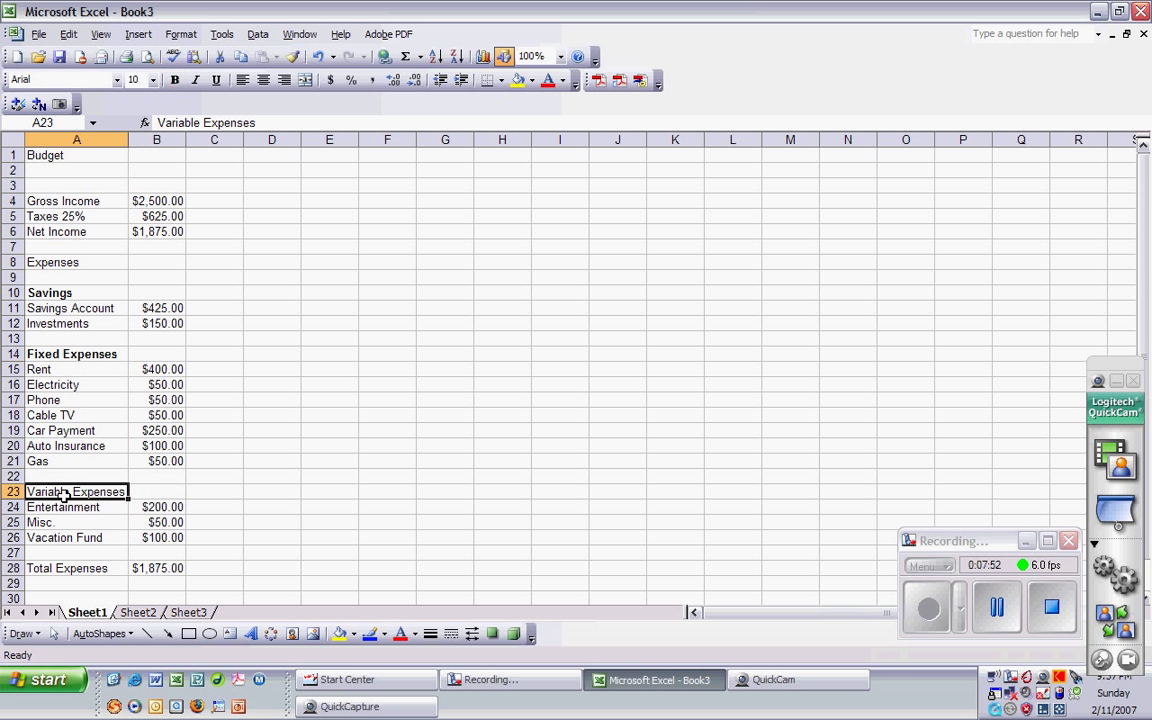
left_click(174, 80)
Bold the labels and amounts of the Total Expenses row (A28:B28) and the Net Income row (A6:B6).
left_click_drag(62, 567, 162, 568)
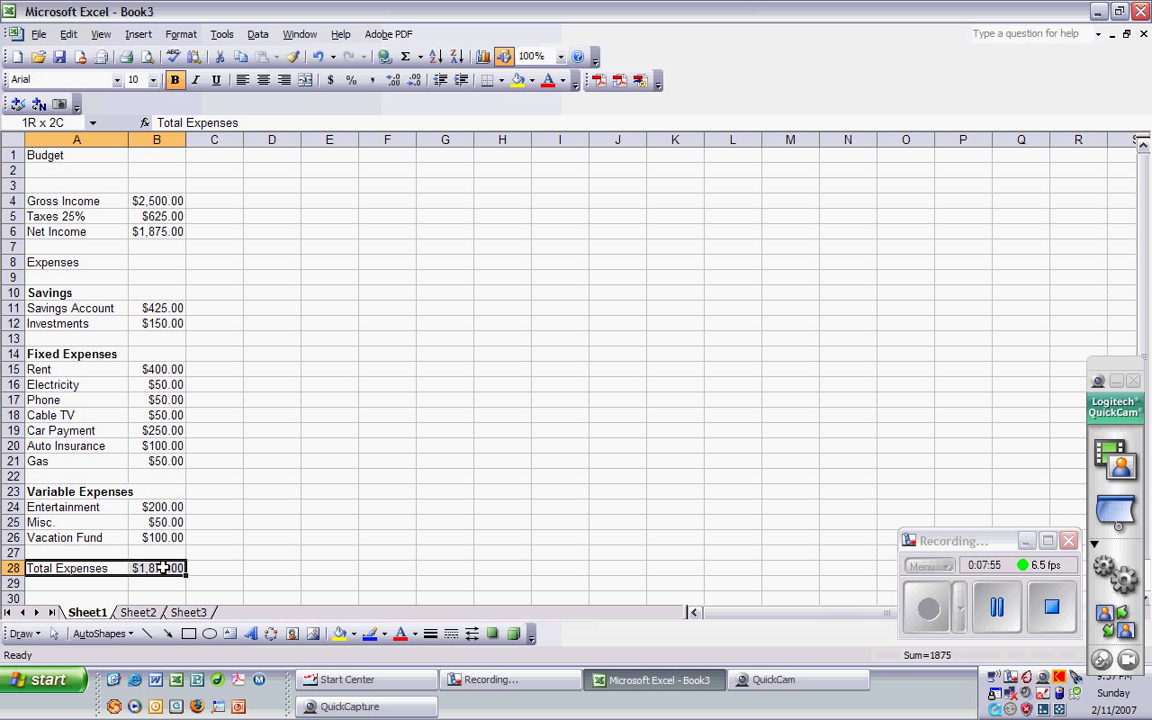
left_click(174, 80)
left_click(214, 414)
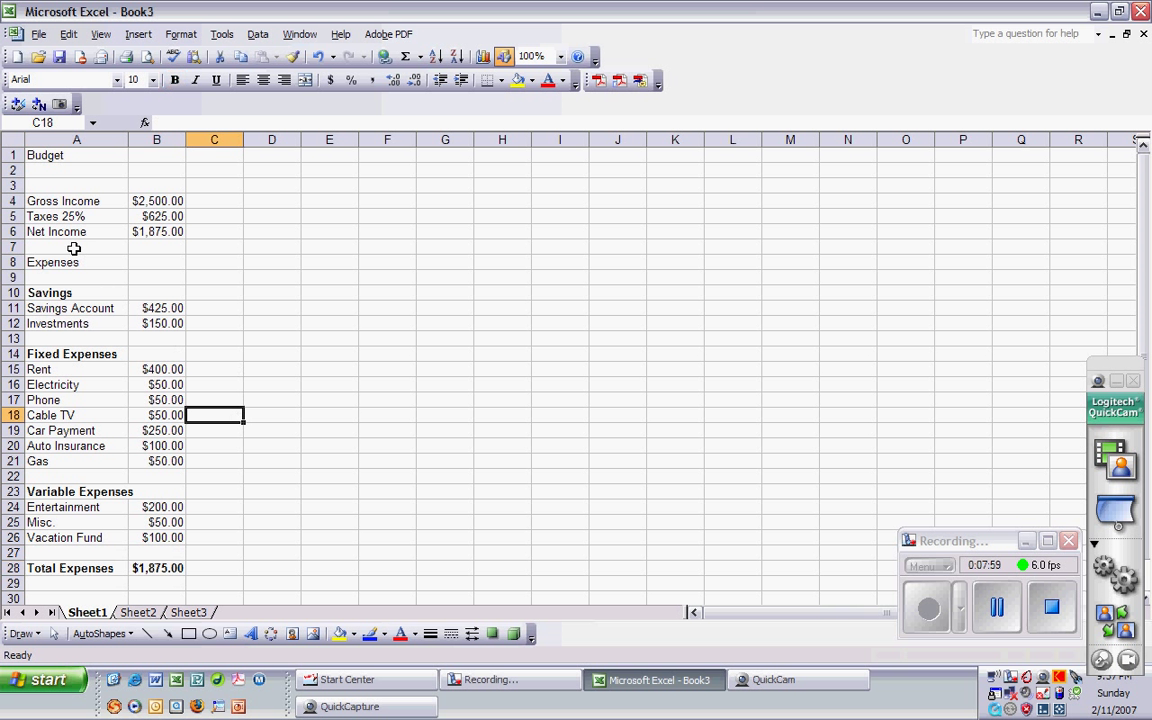
left_click_drag(62, 232, 134, 229)
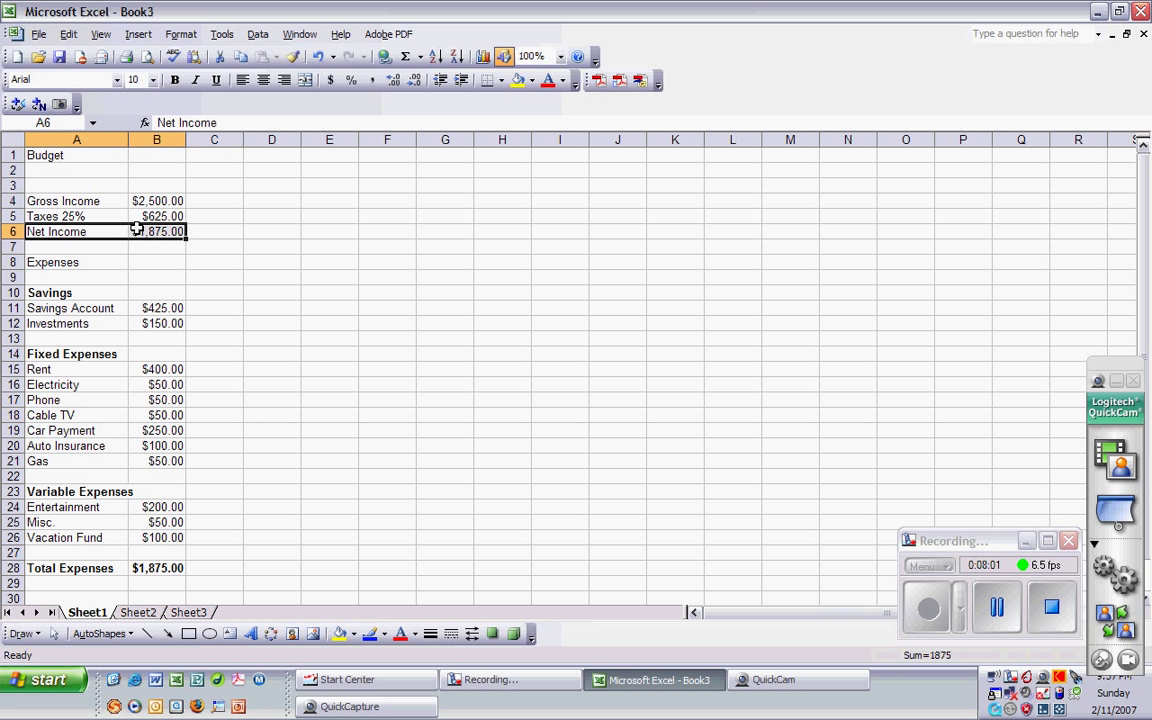
left_click(174, 80)
left_click(277, 326)
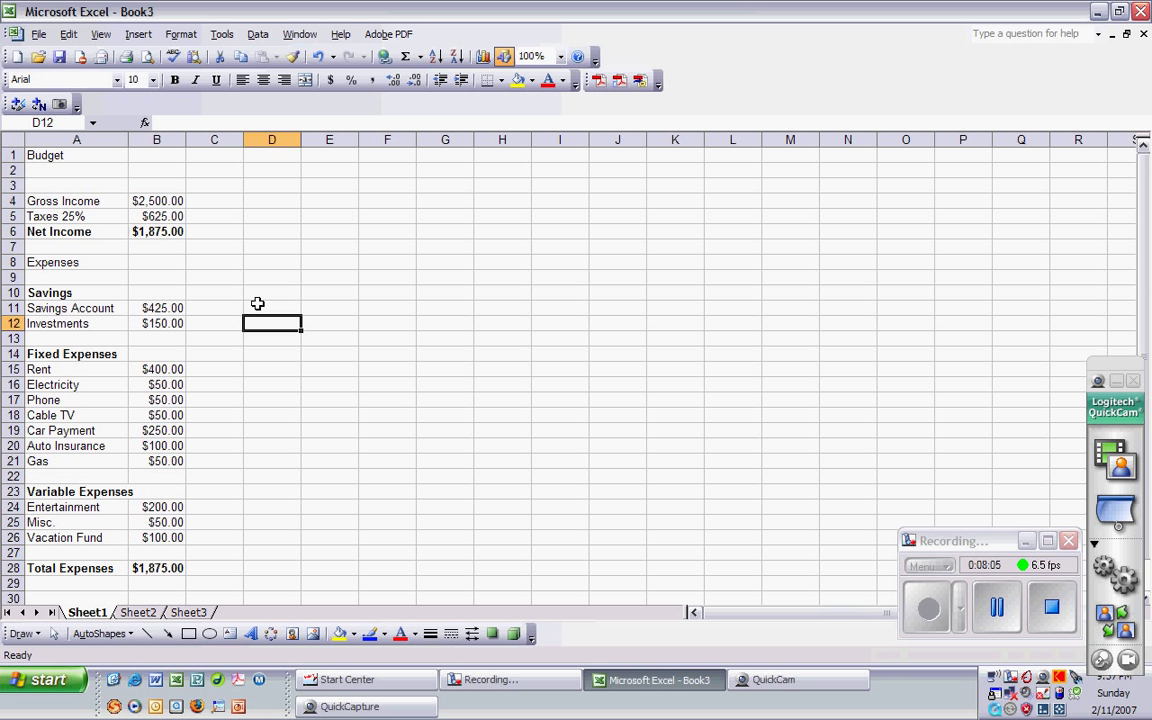
left_click(221, 343)
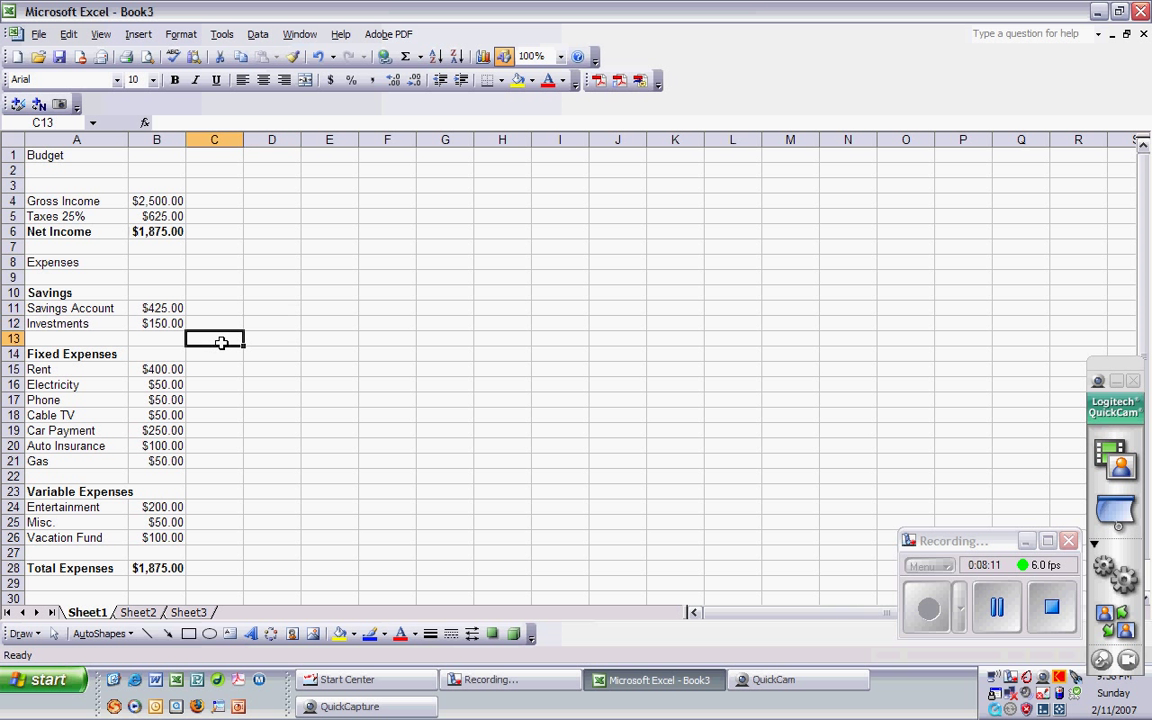
Enter the formula =B11/B28 in C11 to calculate the Savings Account's share of Total Expenses.
left_click(200, 308)
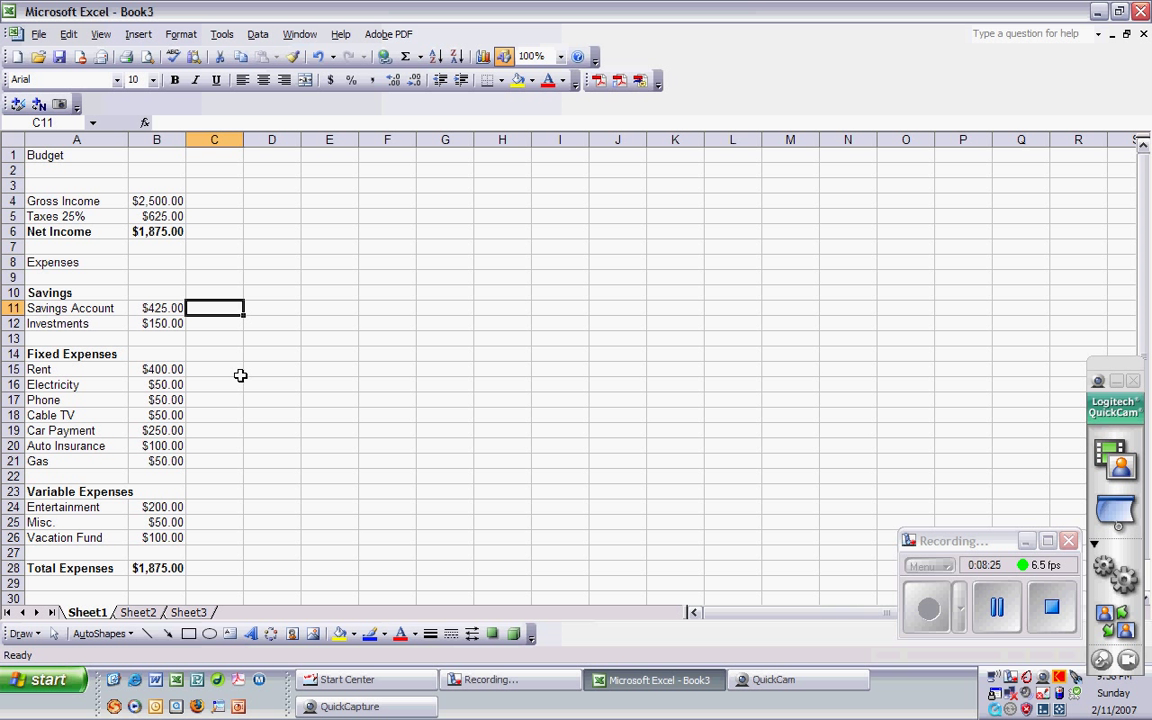
type("=")
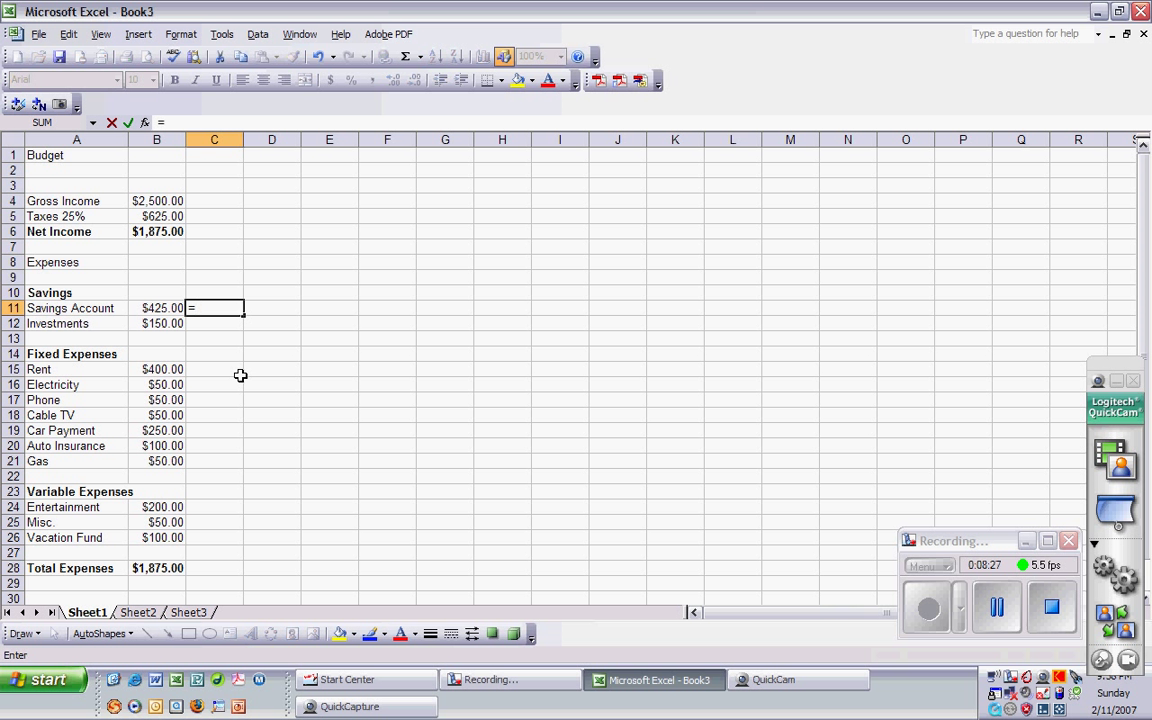
left_click(170, 308)
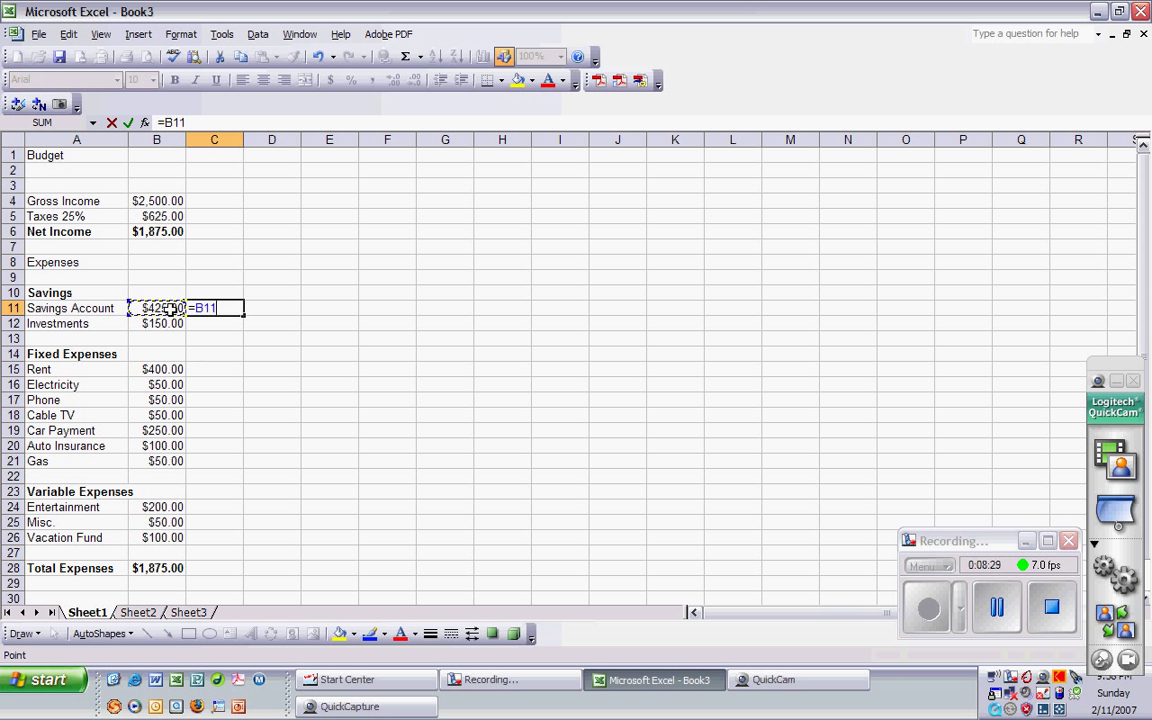
type("/")
left_click(167, 568)
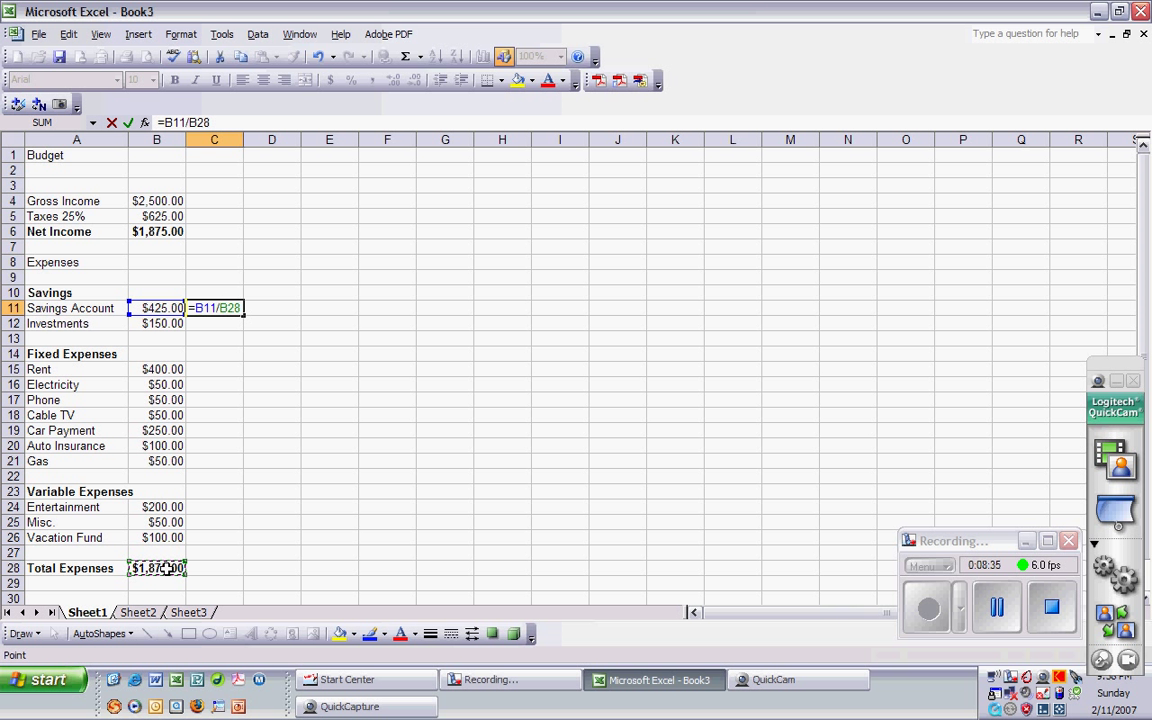
key("Return")
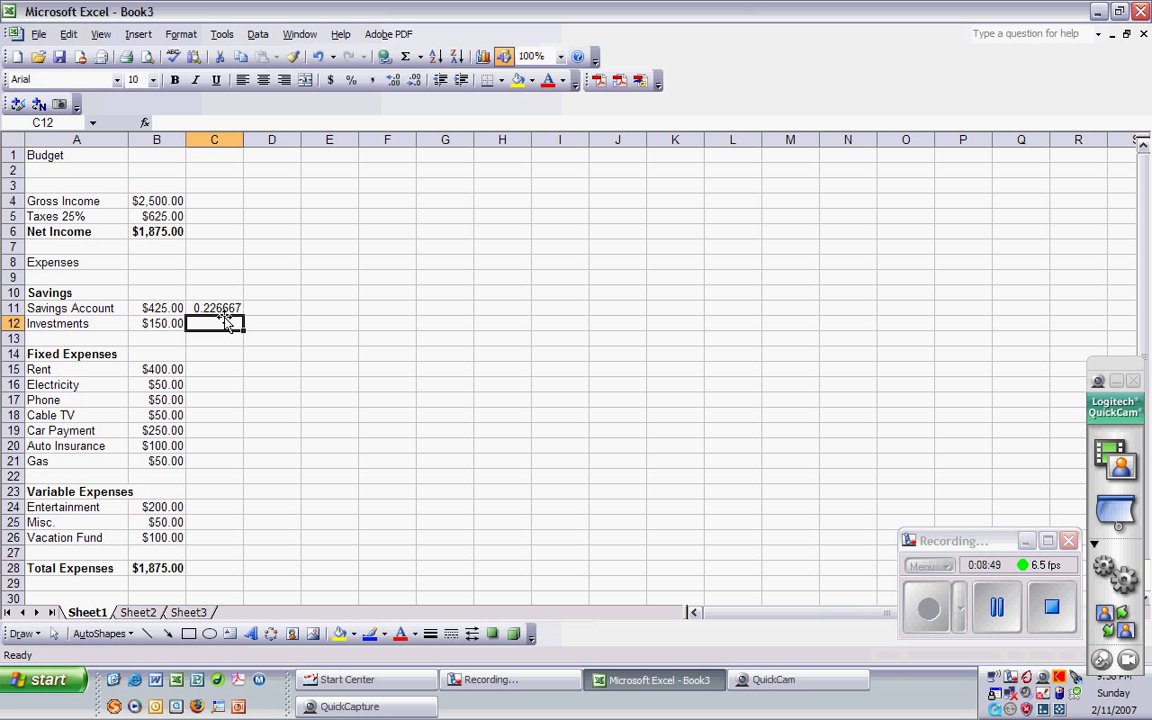
Format the whole of column C as Percentage with 0 decimal places.
left_click(216, 140)
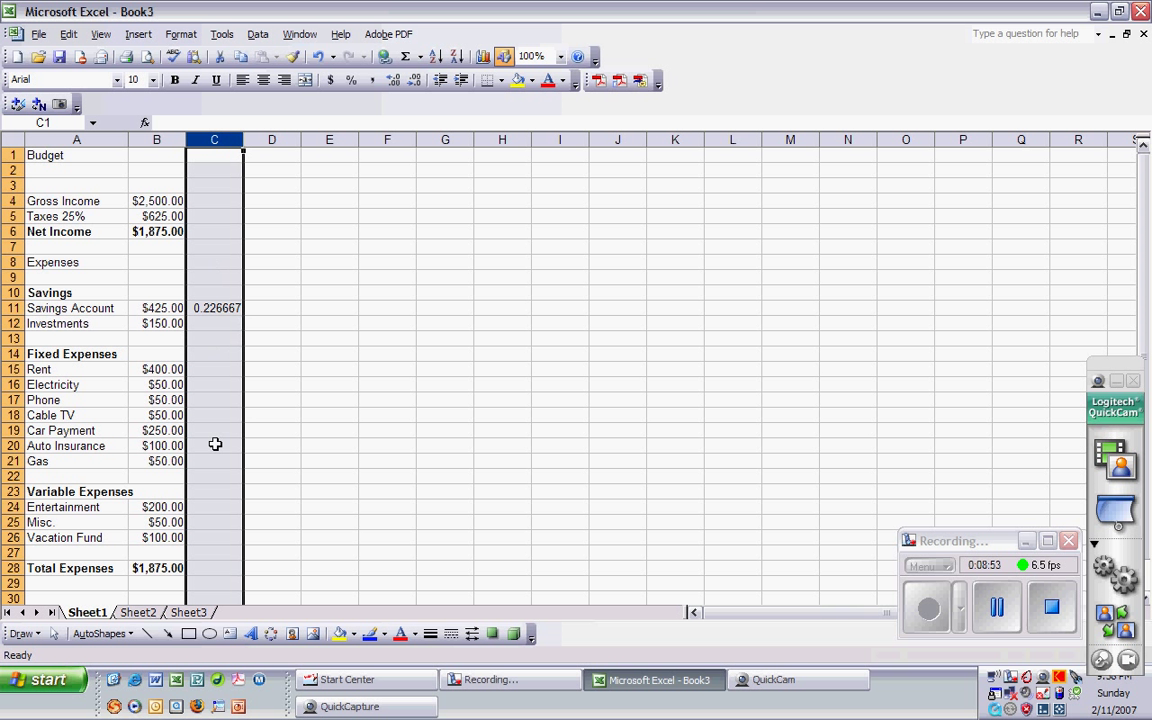
left_click(181, 34)
left_click(195, 54)
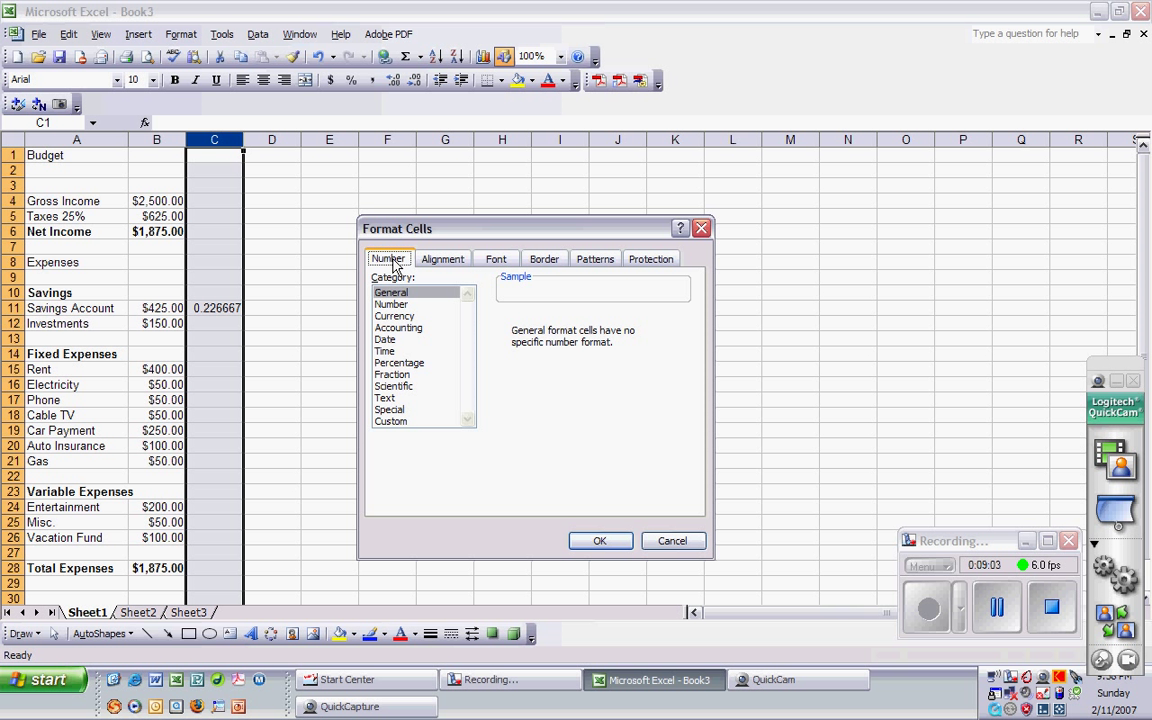
left_click(397, 363)
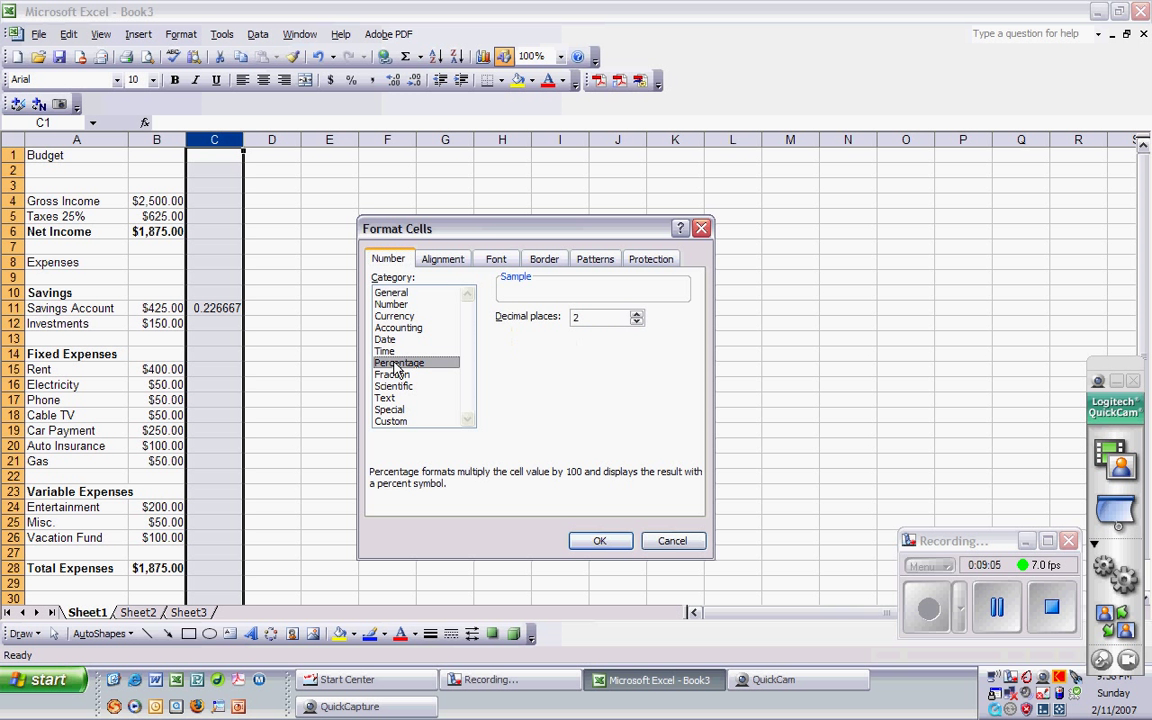
left_click(637, 322)
left_click(637, 322)
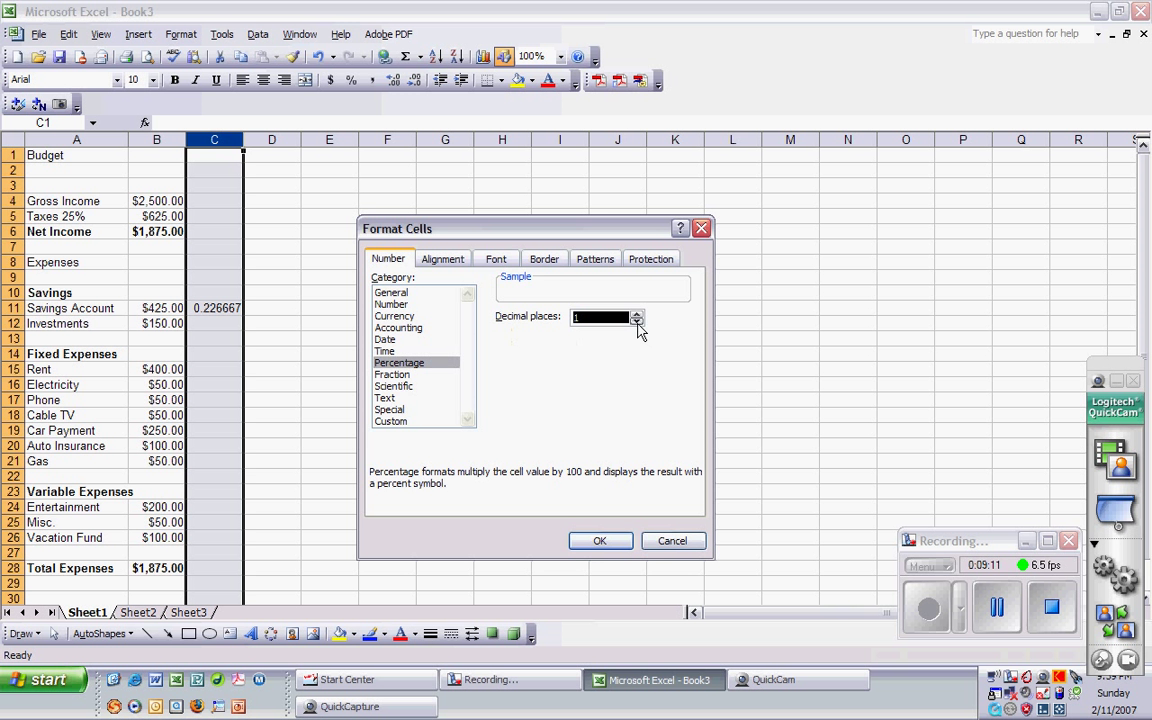
left_click(599, 542)
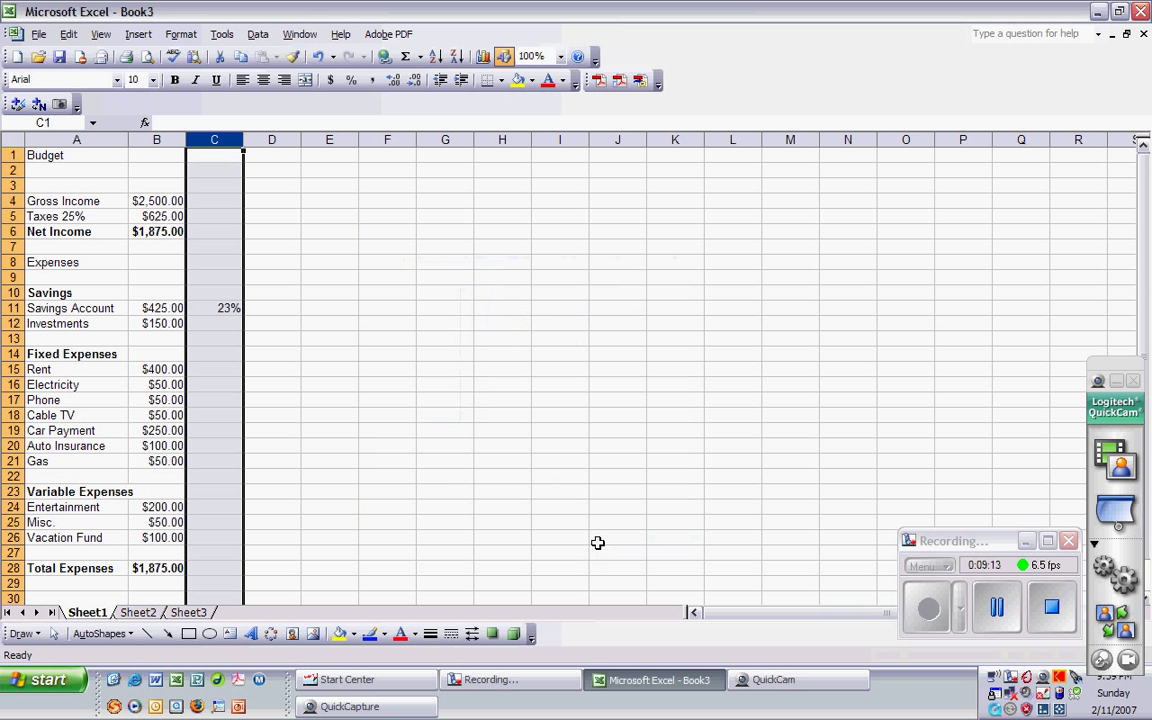
left_click(276, 371)
Try to fill the share formula from C11 down to C12 for Investments.
left_click(217, 309)
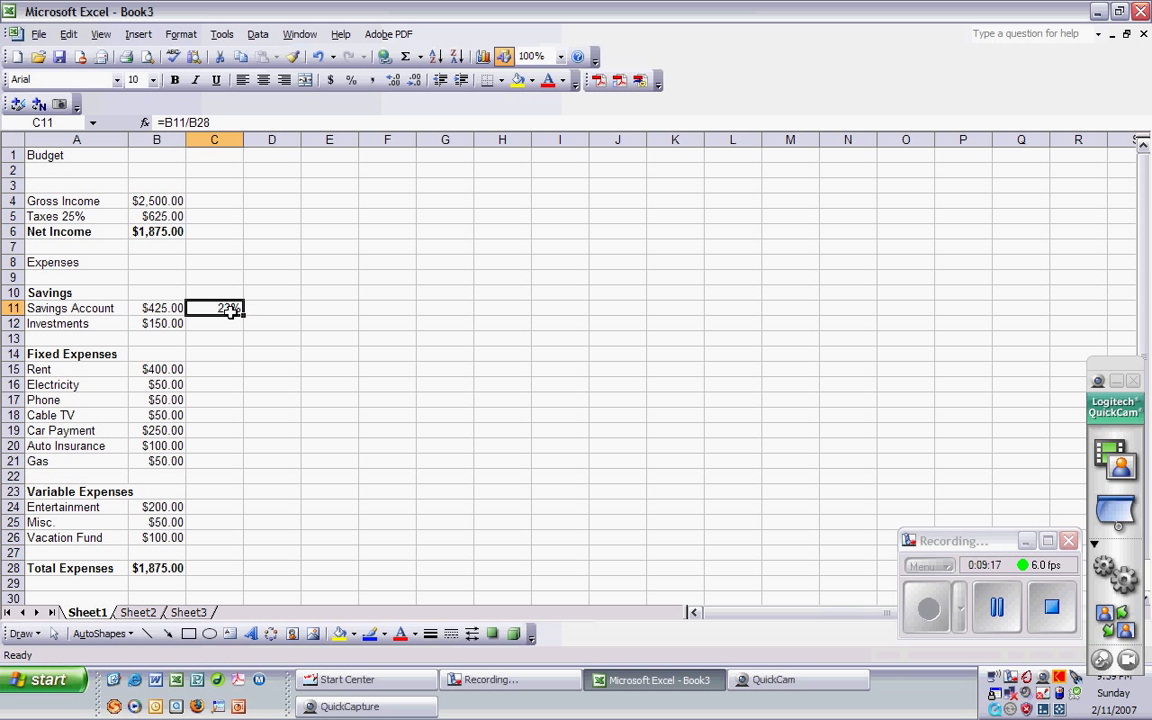
left_click(259, 325)
left_click(216, 308)
left_click_drag(241, 314, 241, 330)
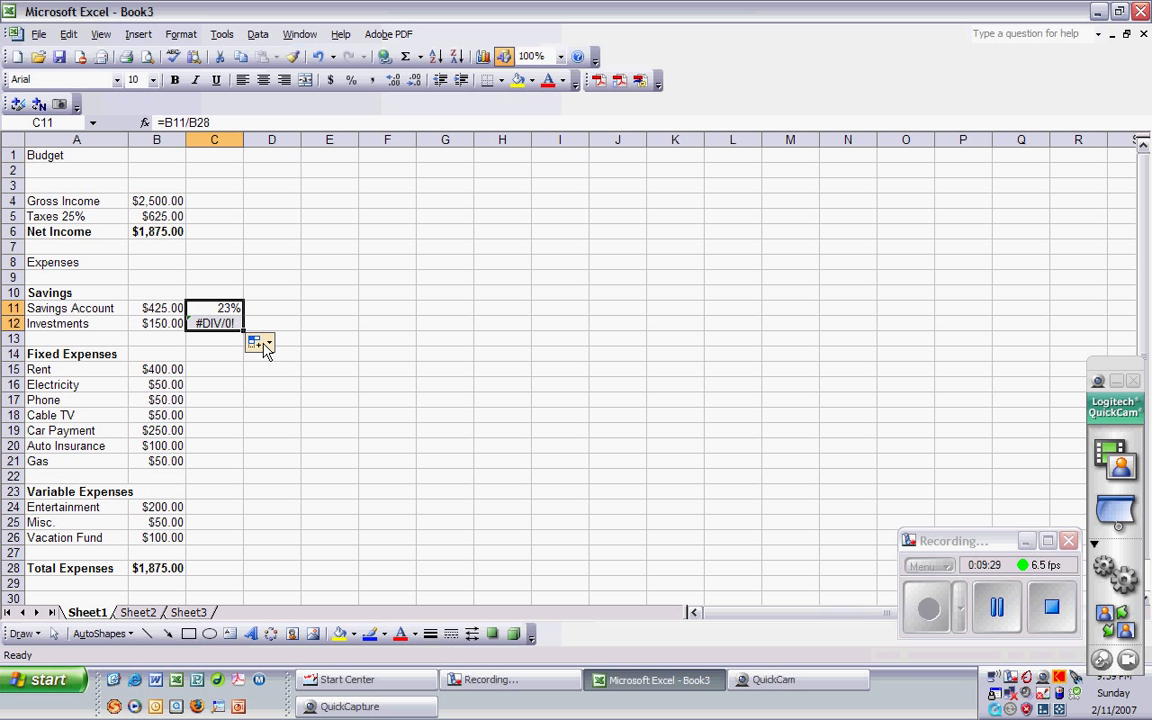
Check the cell references of the formulas in C11 and C12, and clear the range C11:C13.
left_click(226, 308)
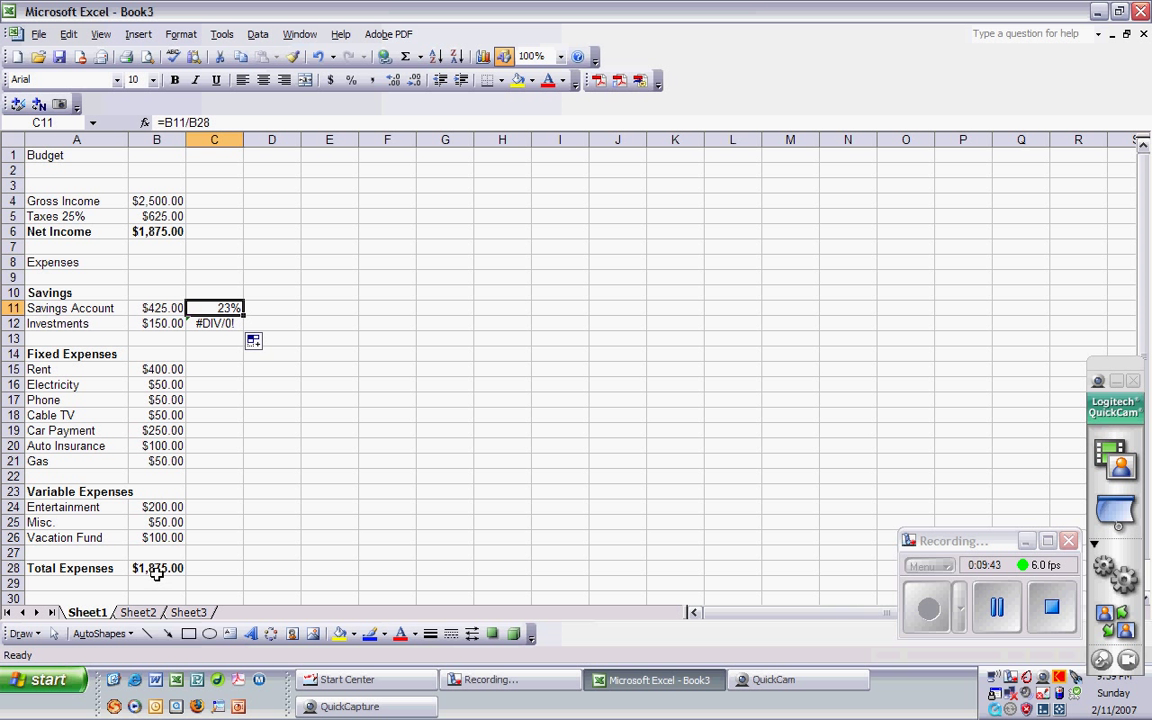
left_click(211, 325)
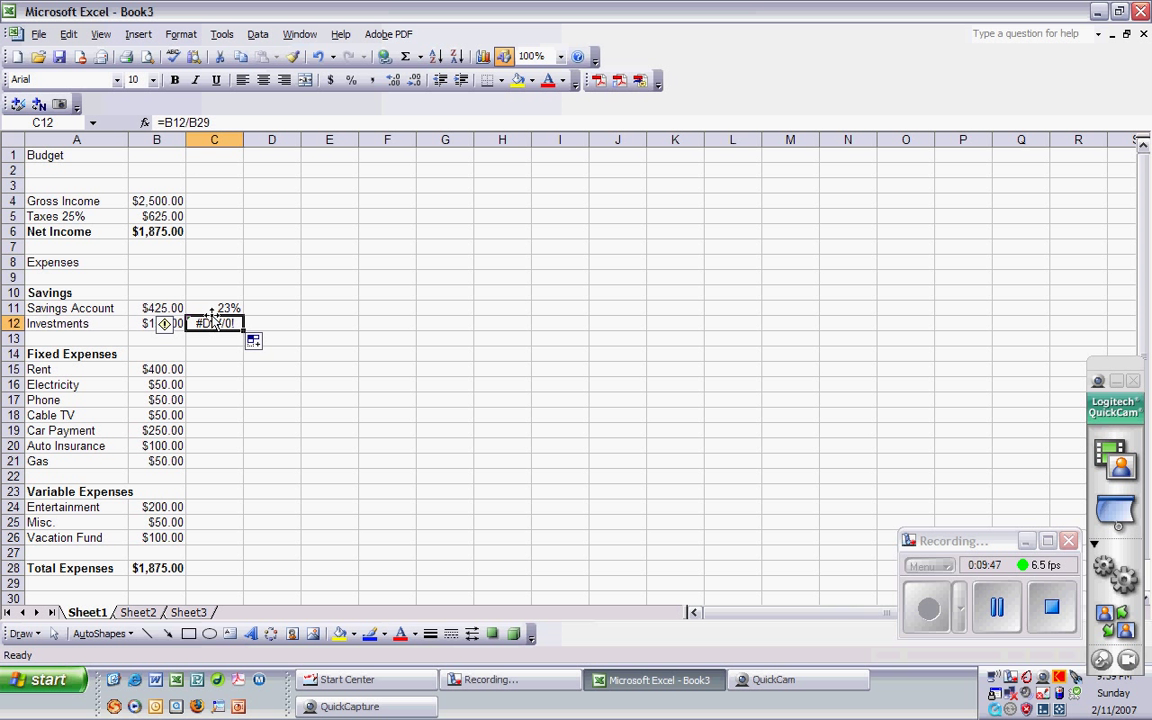
left_click(156, 583)
left_click_drag(213, 307, 218, 333)
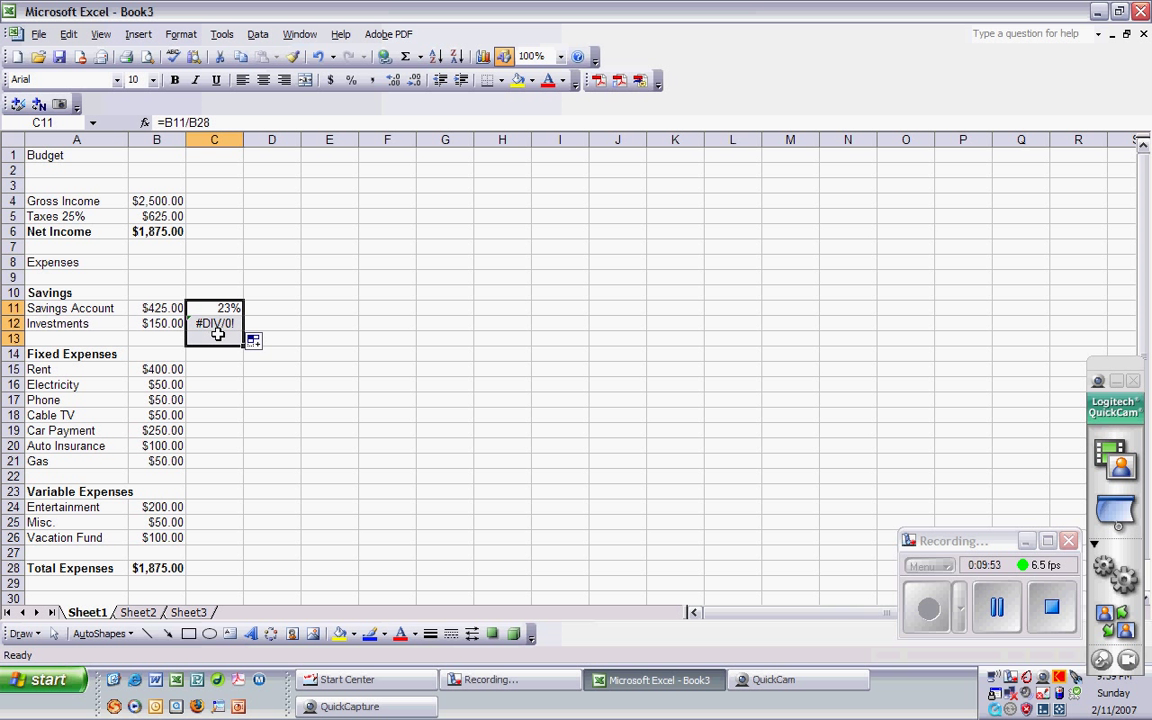
key("Delete")
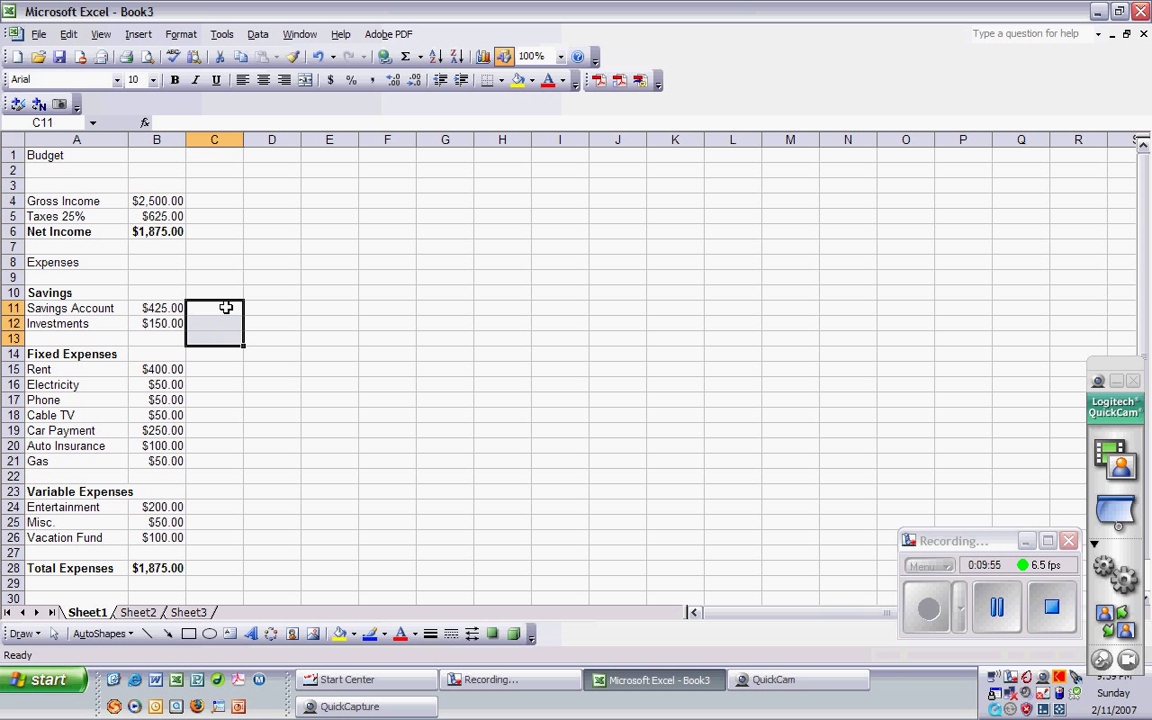
Enter the formula =B11/$B$28 in C11, with an absolute reference to the Total Expenses cell.
left_click(226, 308)
type("=")
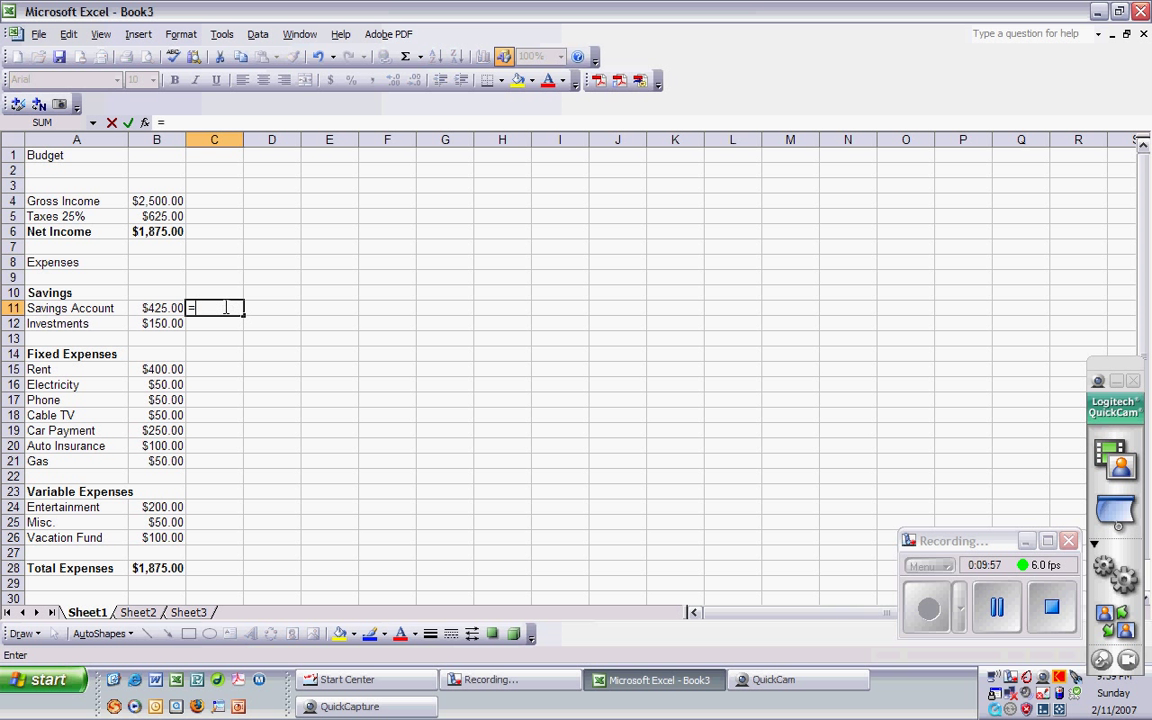
left_click(161, 309)
type("/")
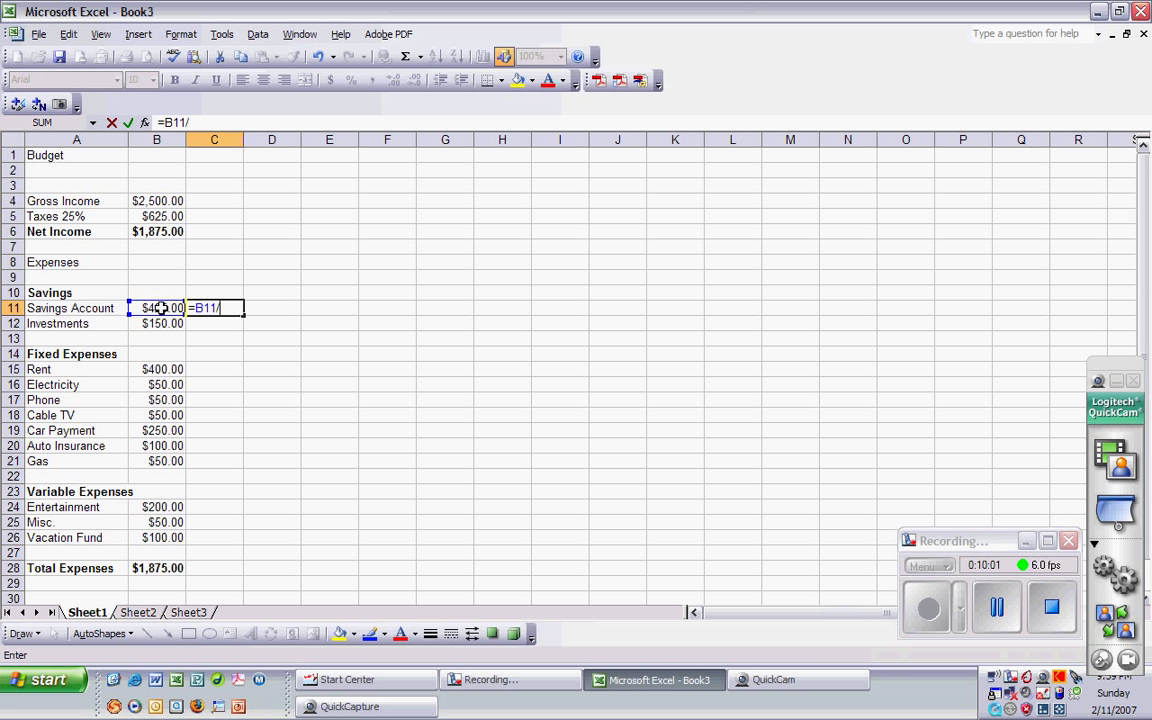
left_click(158, 568)
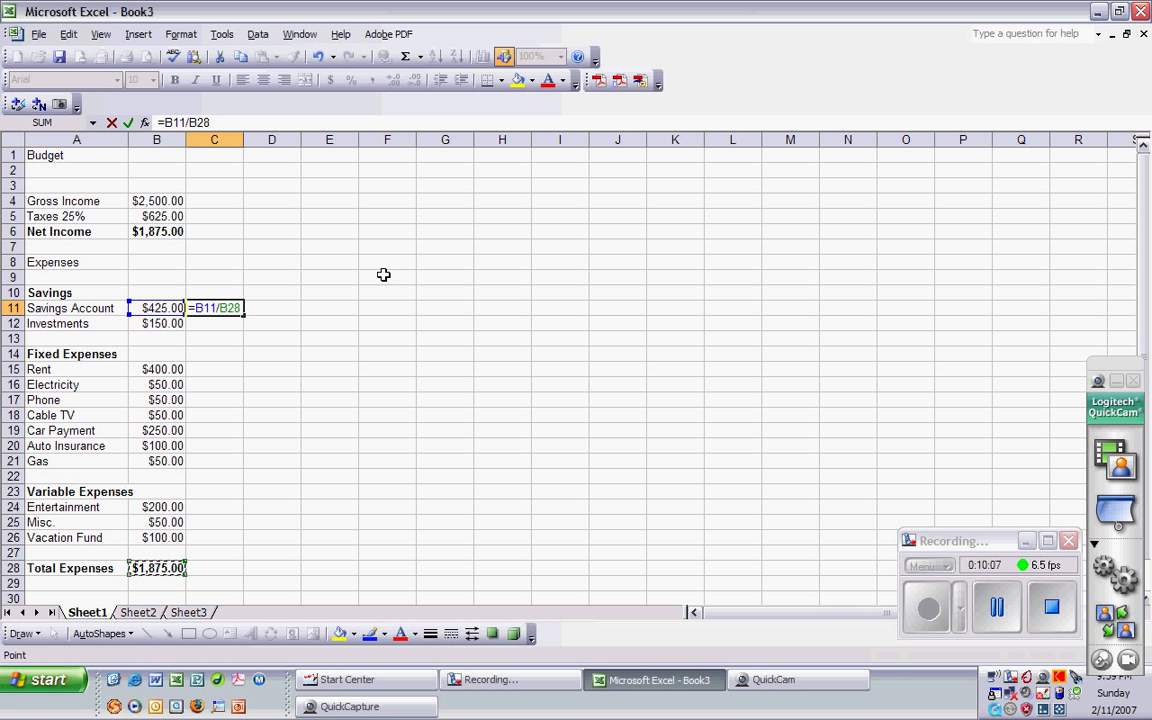
key("F4")
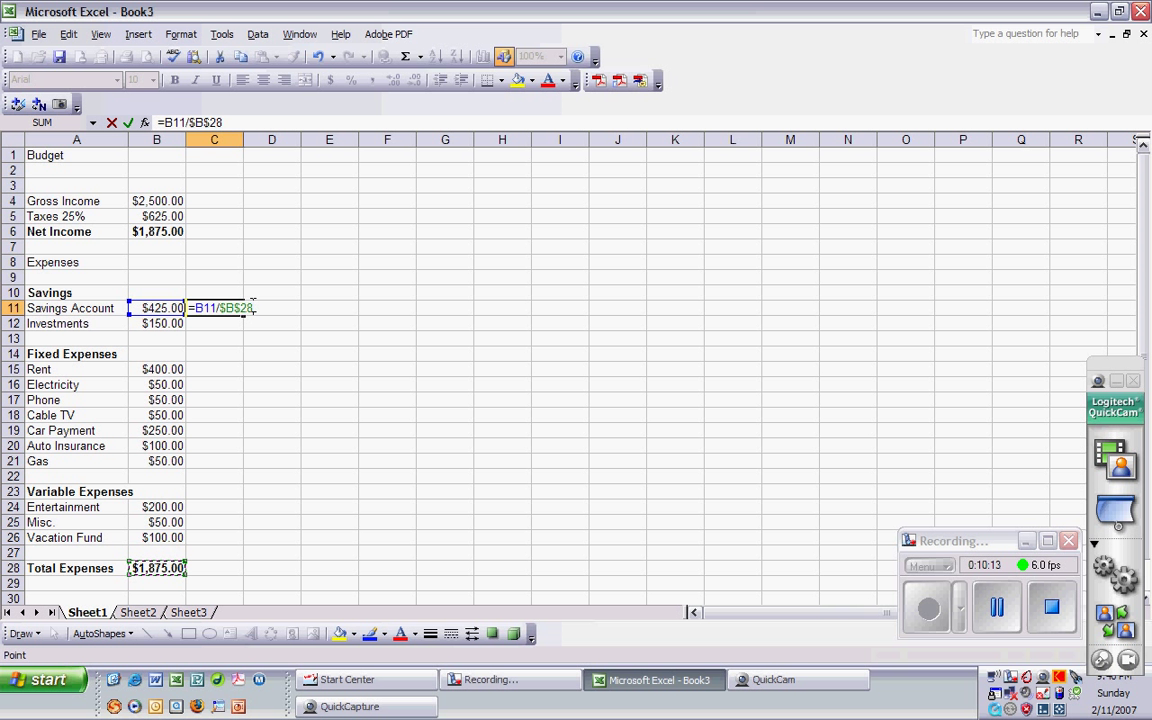
key("Return")
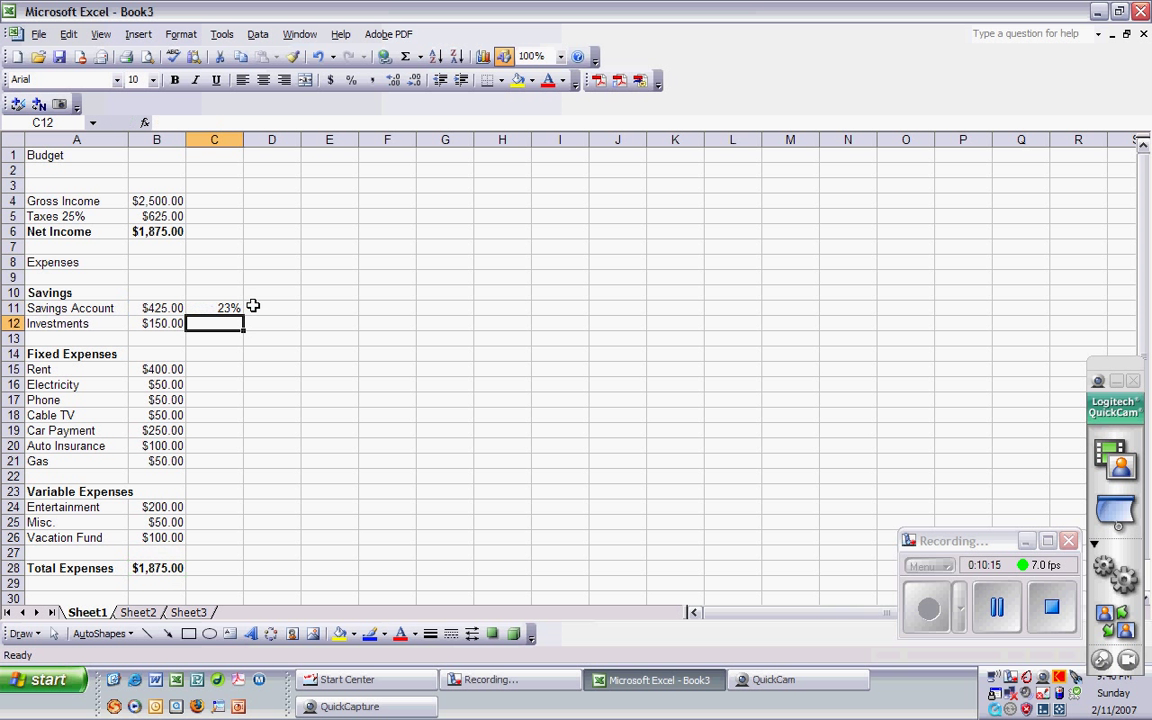
Fill the share formula from C11 down through C28, the Total Expenses row.
left_click(229, 308)
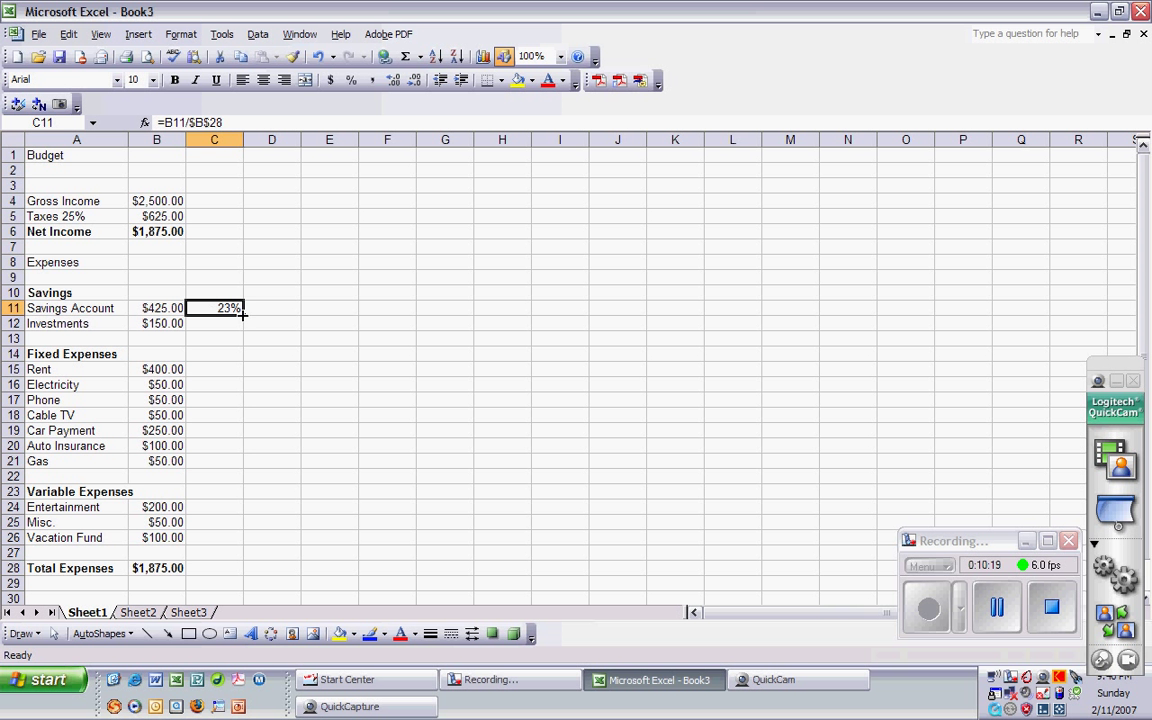
left_click_drag(242, 314, 247, 572)
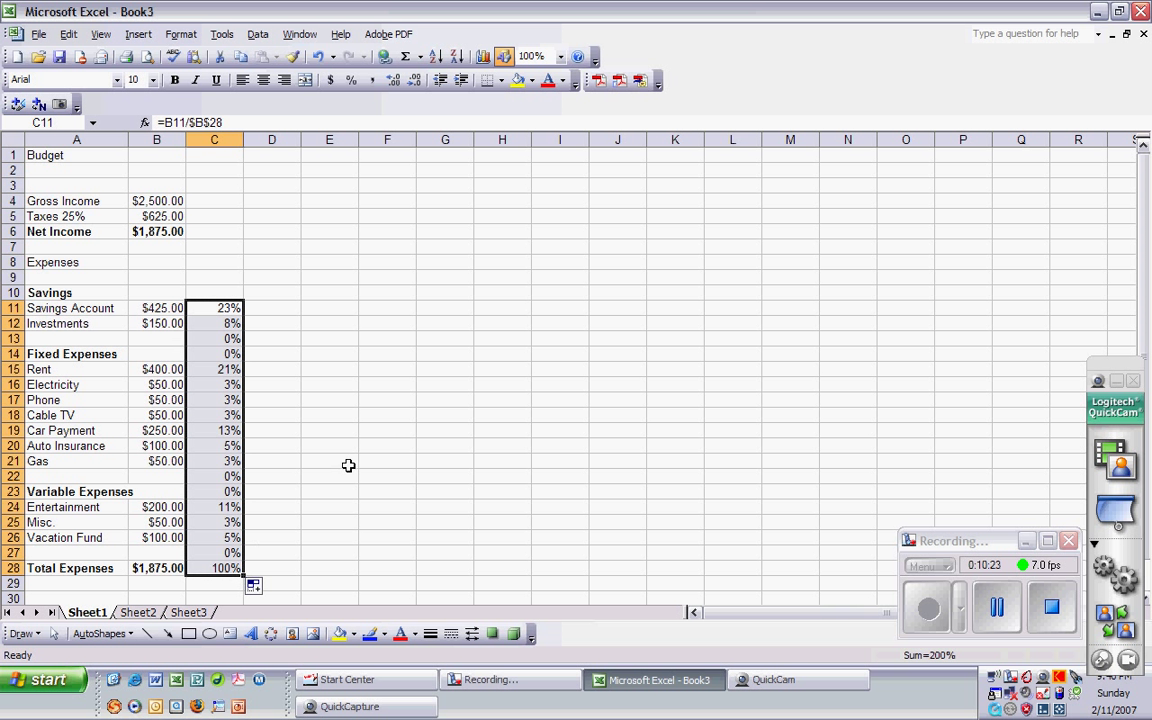
left_click(348, 465)
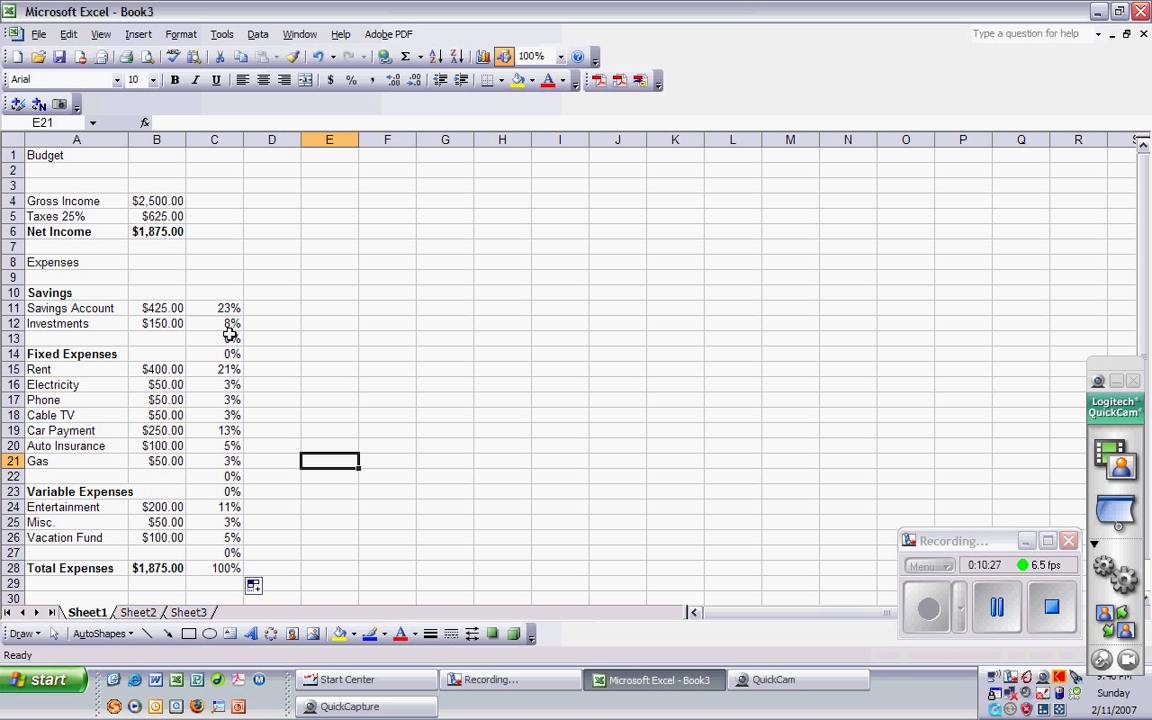
Clear the share formulas from the blank and heading rows in column C: C13:C14, C22, C23 and C27.
left_click_drag(216, 340, 215, 348)
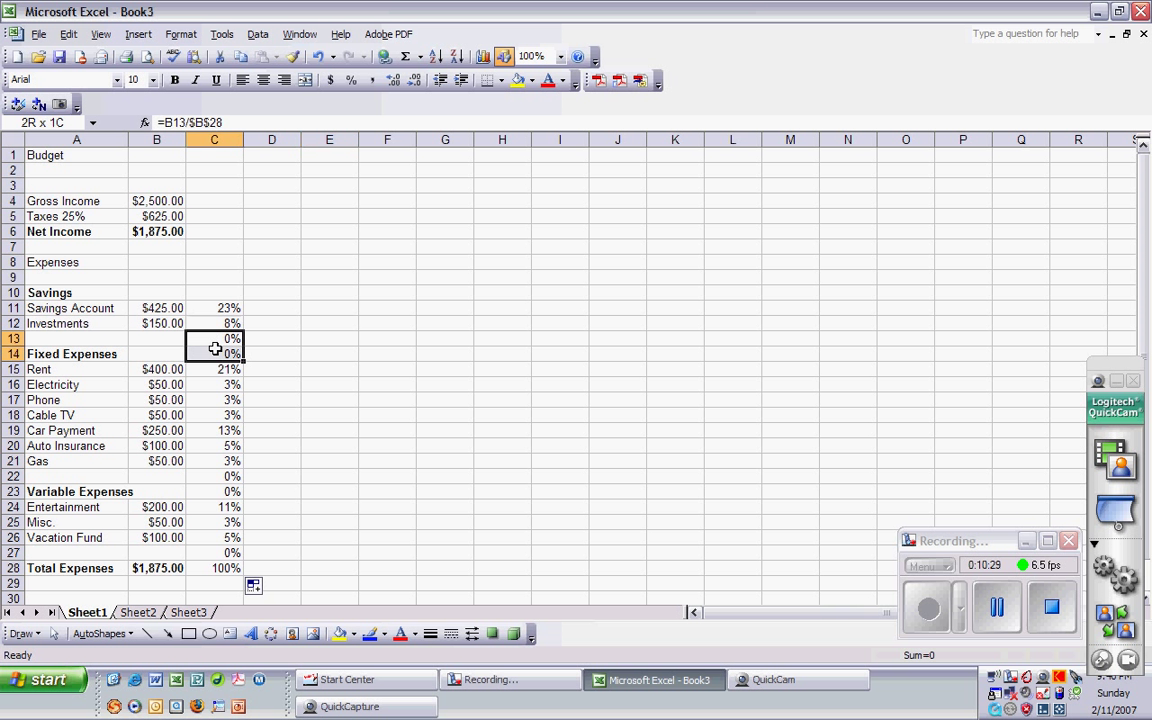
key("Delete")
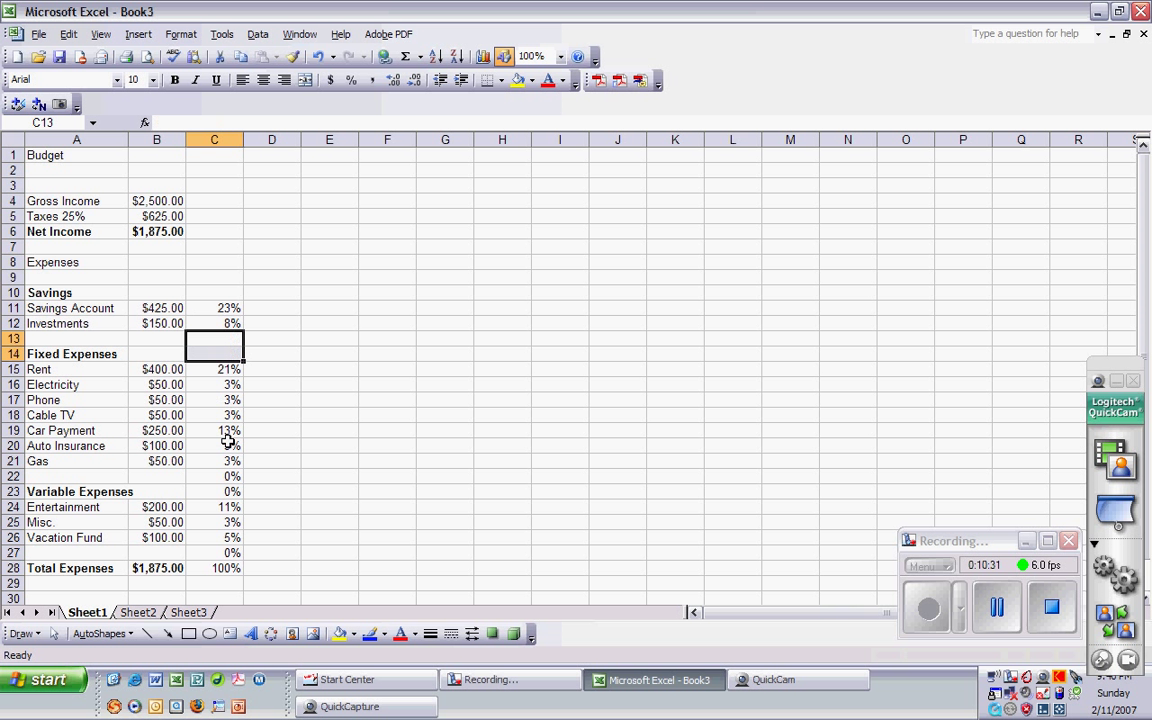
left_click(231, 476)
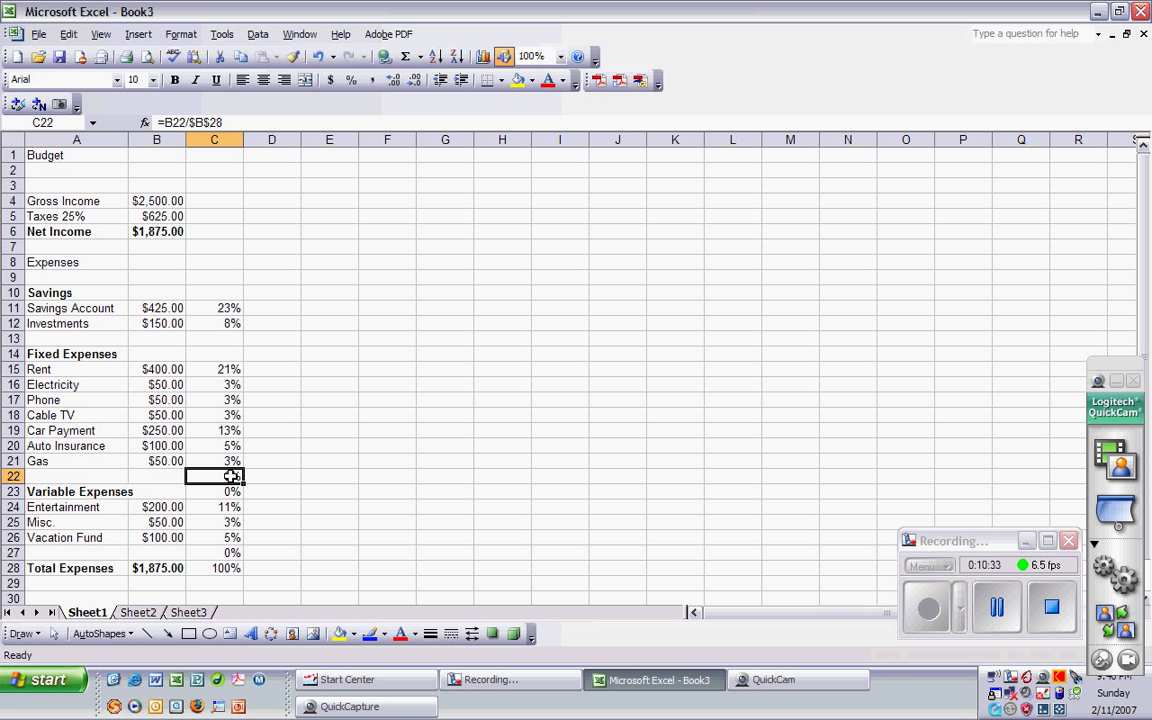
key("Delete")
left_click(231, 491)
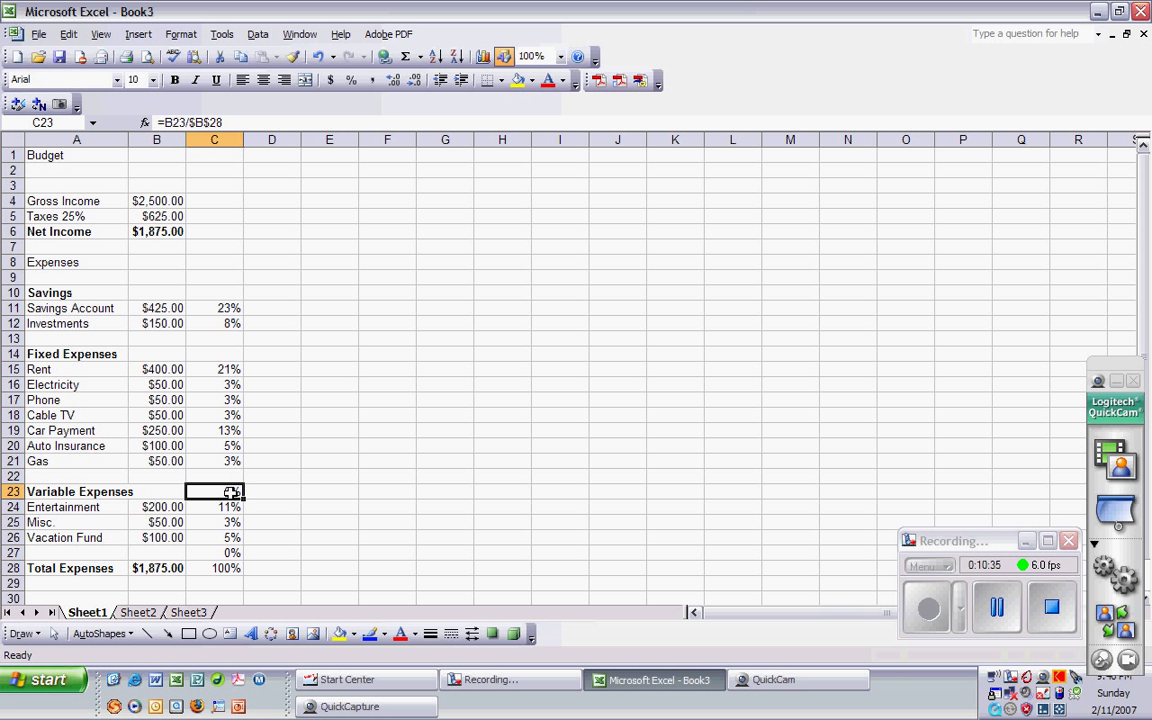
key("Delete")
left_click(229, 553)
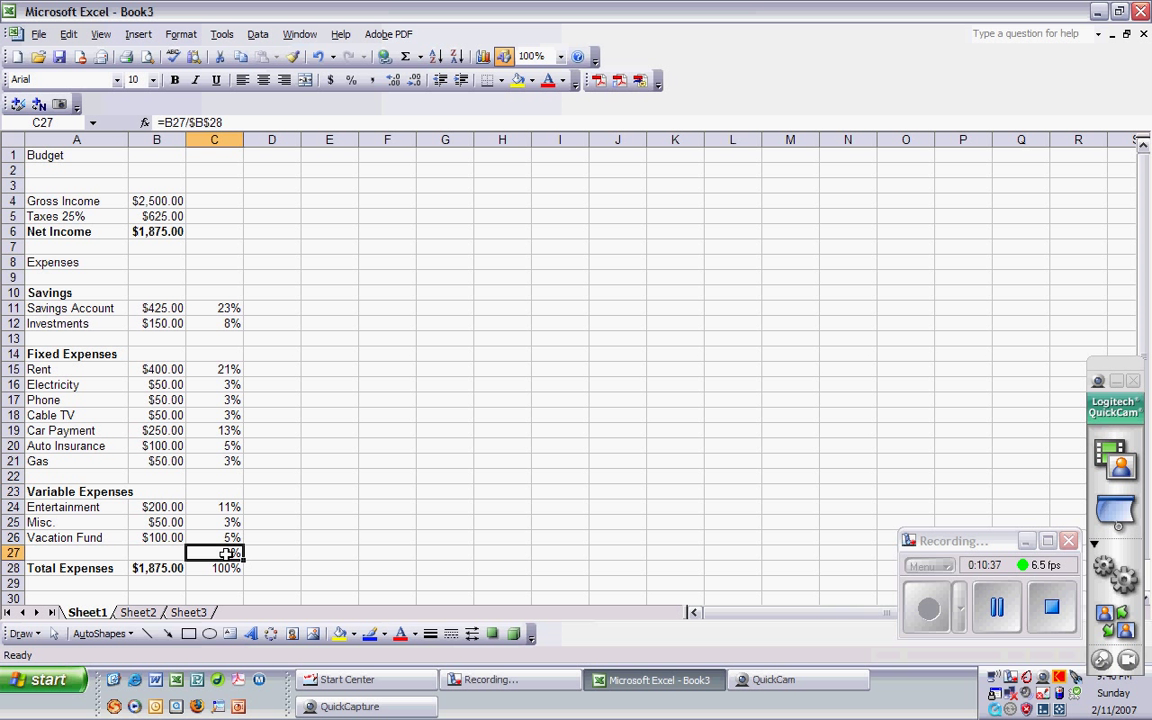
key("Delete")
left_click(302, 521)
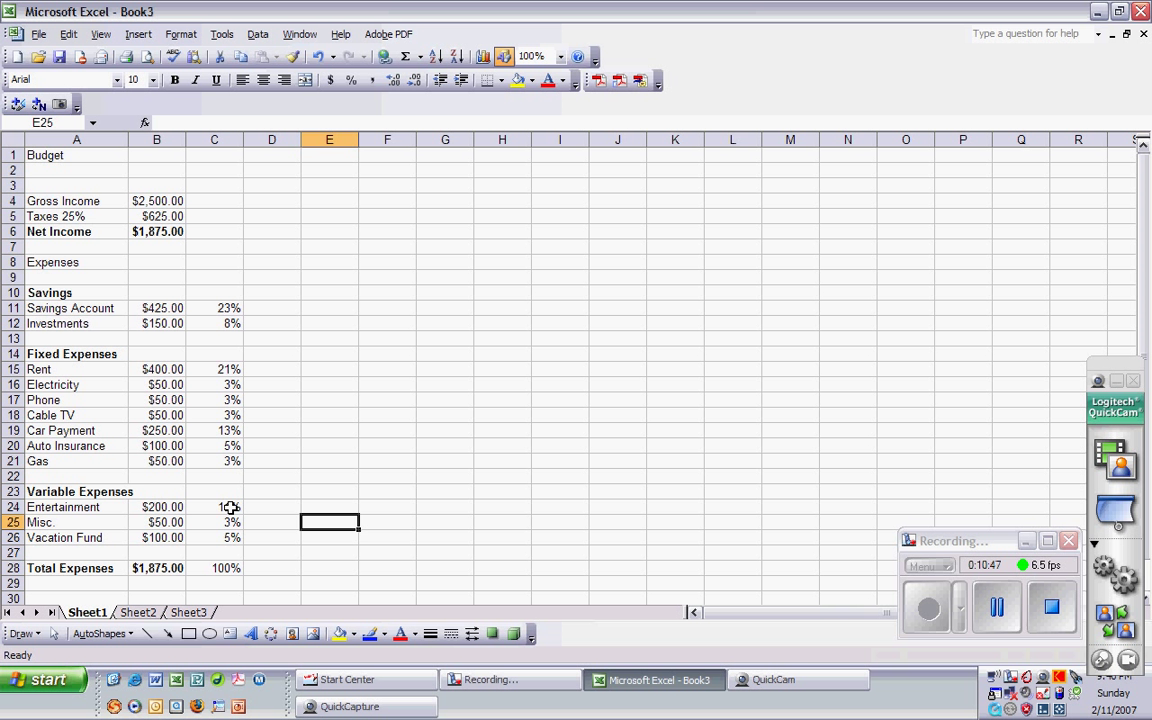
left_click(279, 557)
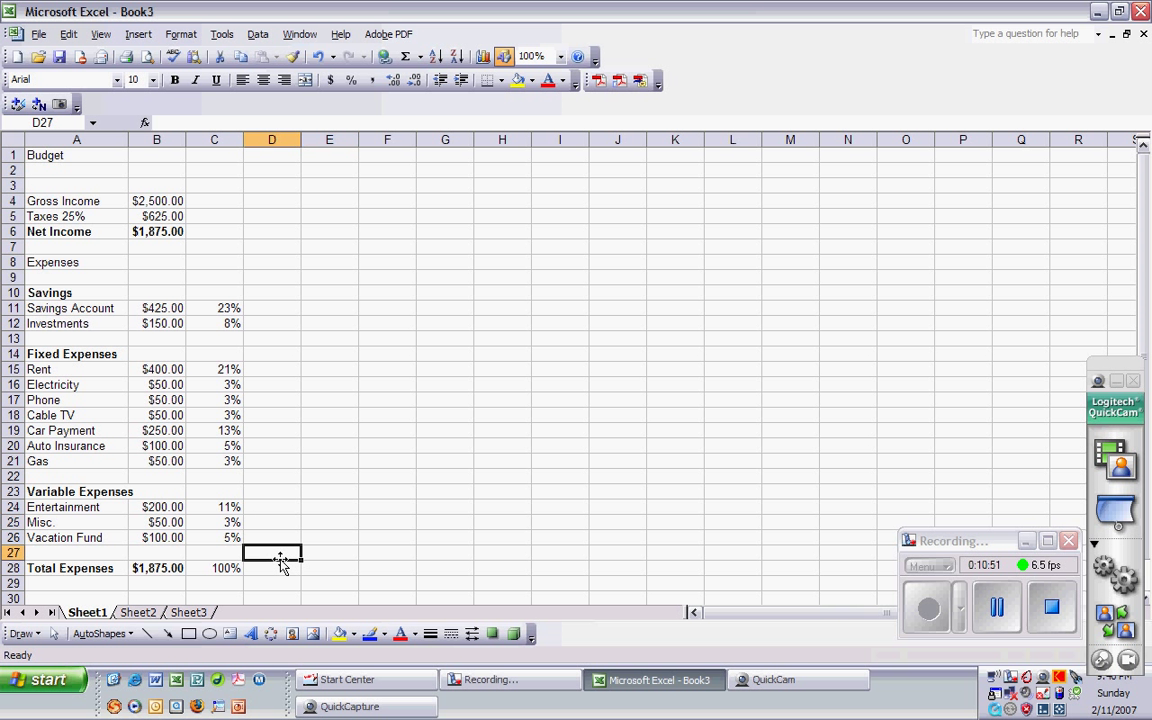